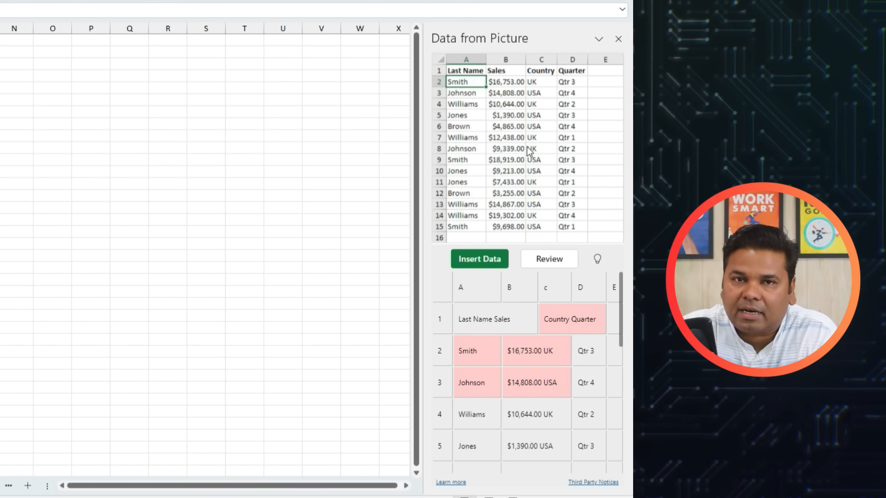
- Insert the table recognised from the picture into the sheet at D5 without reviewing the flagged items
left_click_drag(620, 307, 624, 284)
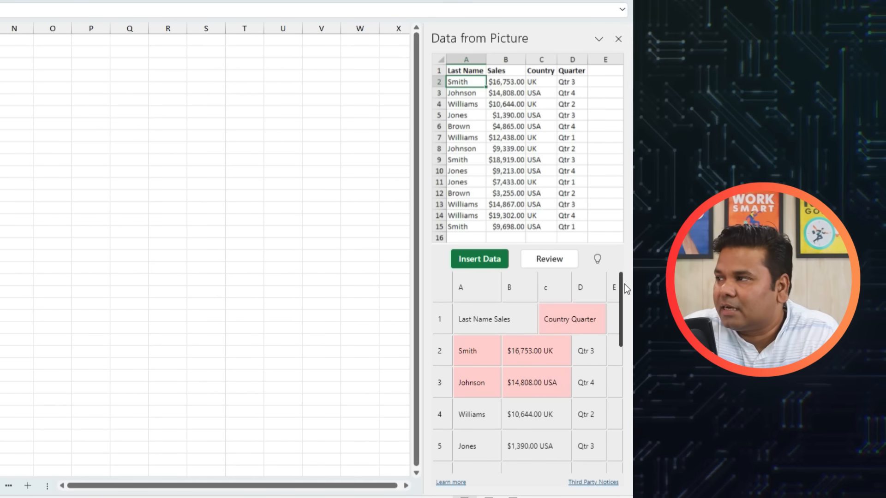
left_click(480, 263)
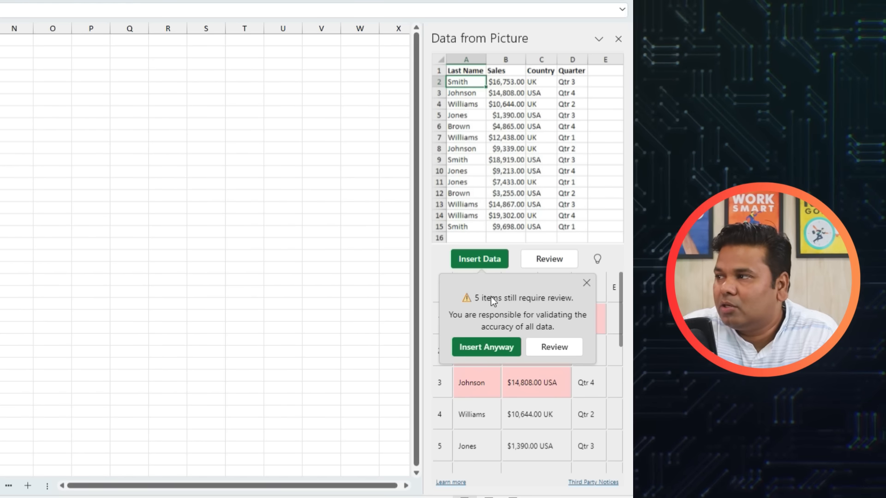
left_click(488, 347)
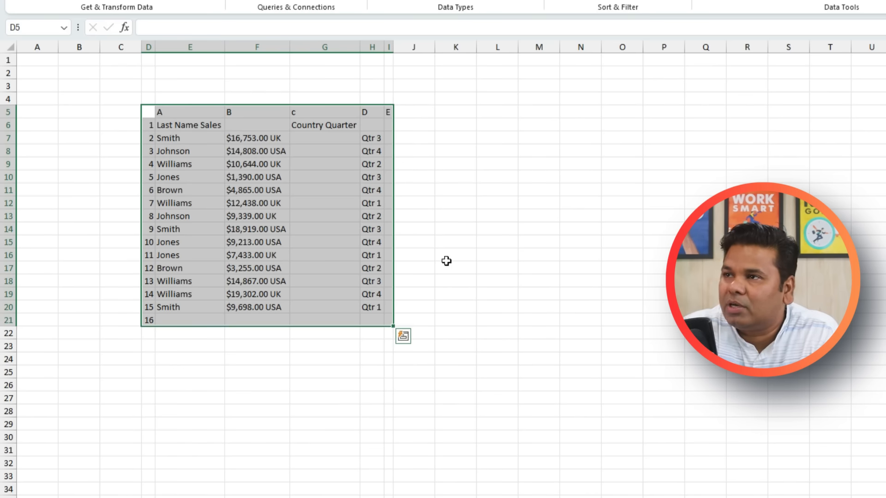
left_click(165, 114)
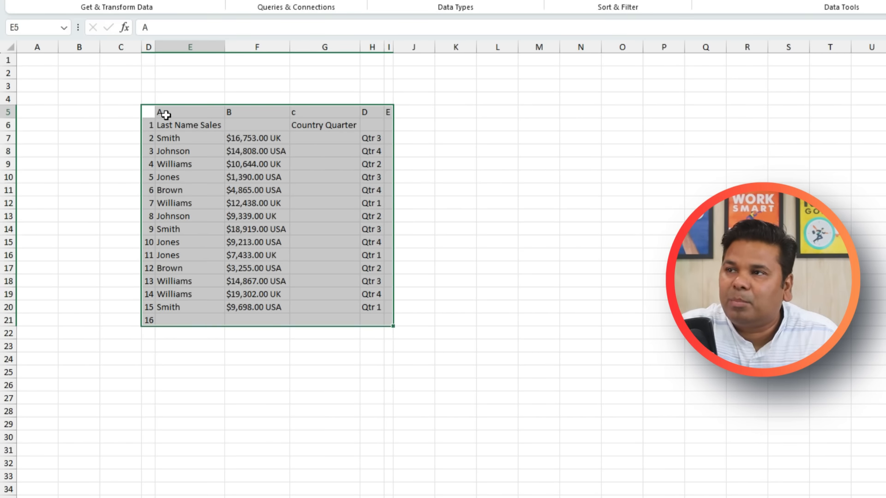
scroll(228, 193, "up", 5)
scroll(429, 235, "down", 1)
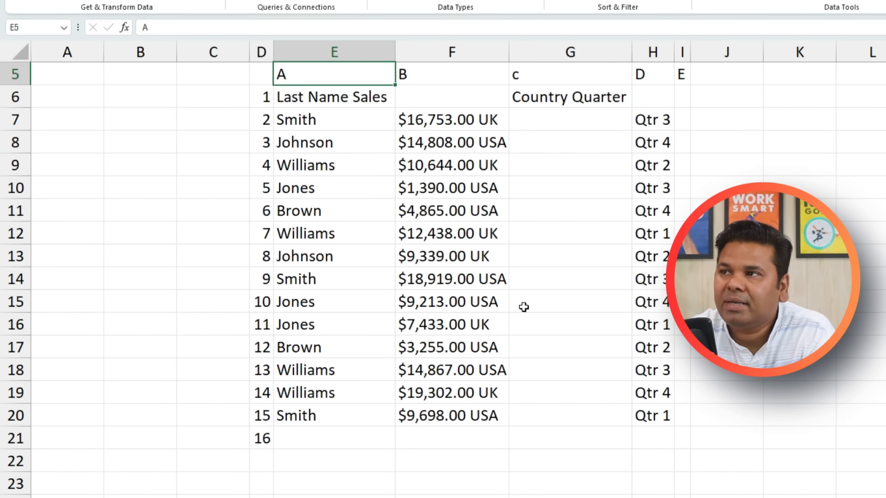
- Clear the imported picture data in columns D to H, starting from row 5
scroll(523, 307, "up", 2)
left_click_drag(261, 165, 653, 409)
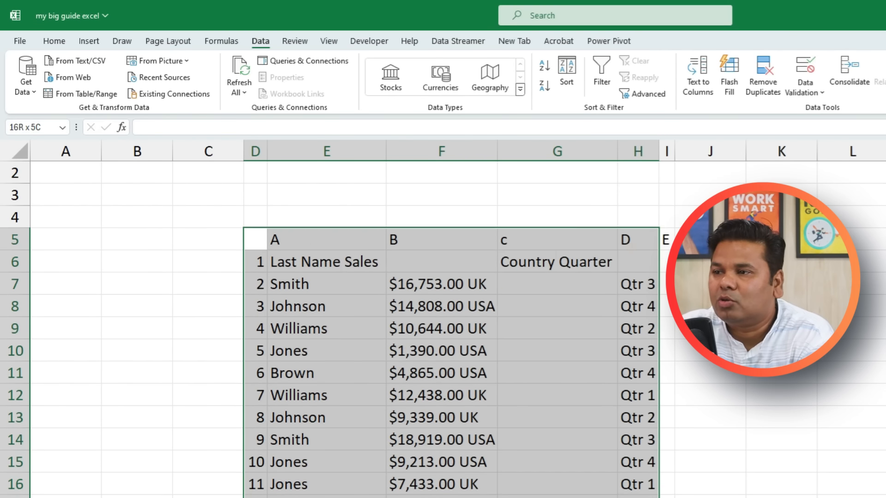
key("Delete")
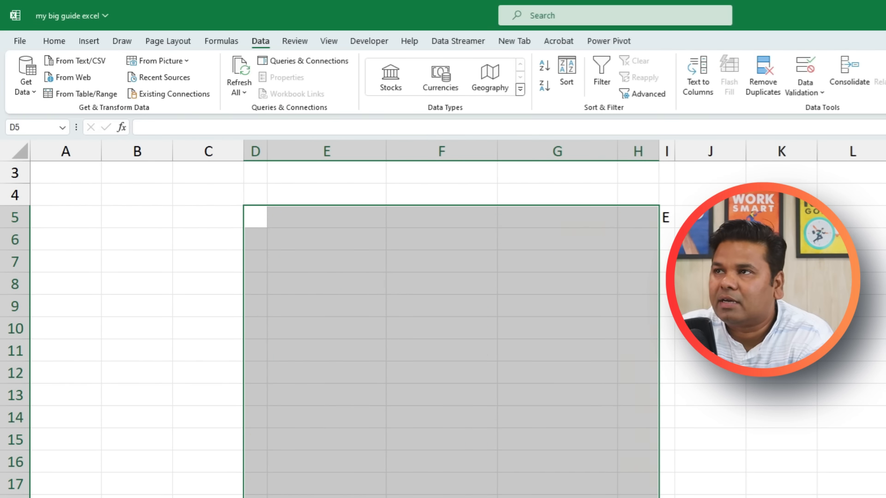
left_click(381, 281)
scroll(98, 213, "down", 2)
scroll(117, 271, "up", 3)
scroll(117, 271, "down", 8)
scroll(194, 289, "up", 5)
left_click(76, 170)
scroll(112, 277, "down", 5)
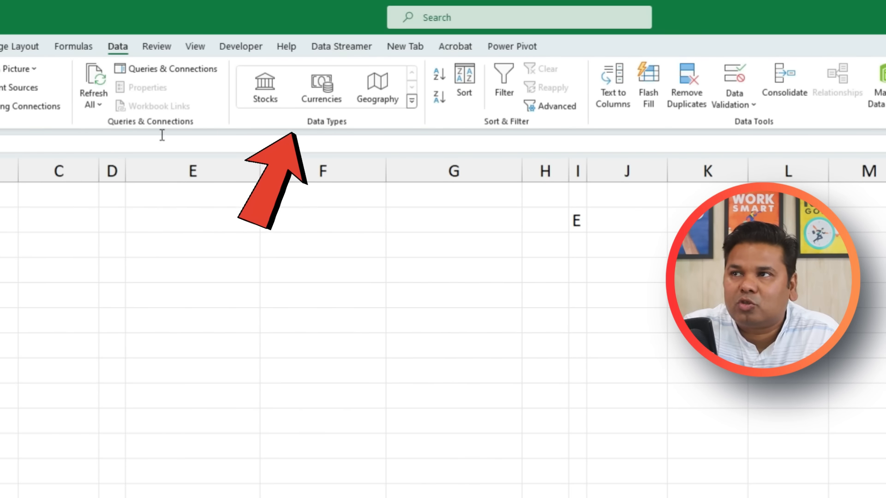
scroll(22, 337, "up", 1)
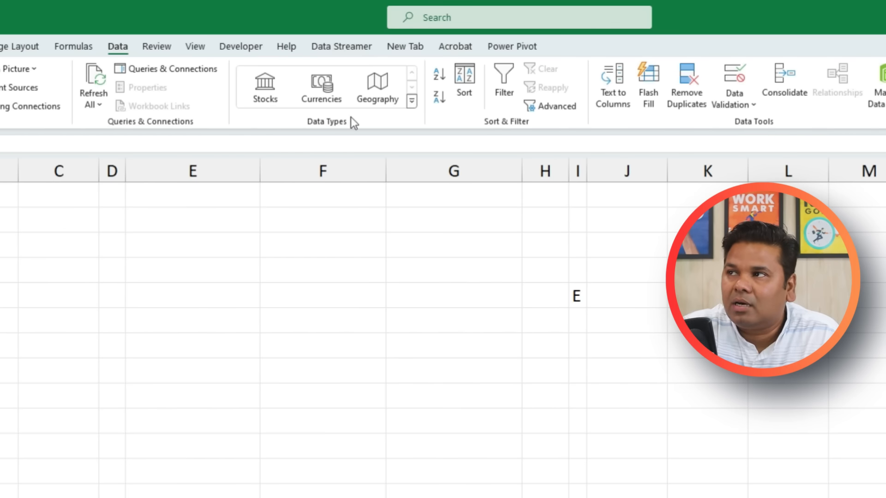
left_click(411, 102)
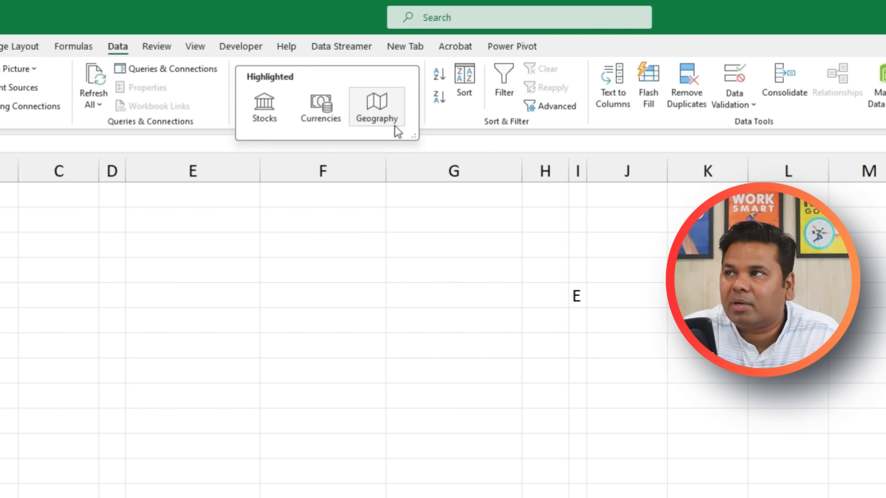
key("Escape")
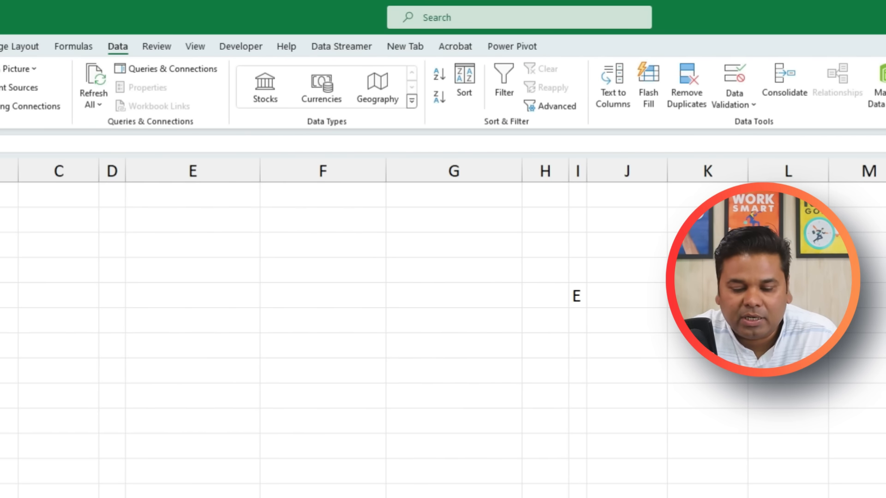
- Enter the country name india in cell A3
type("ind")
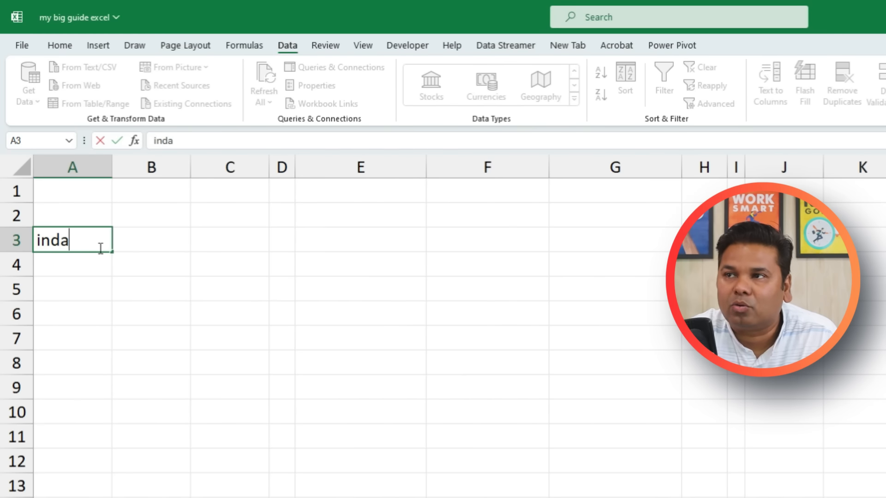
key("BackSpace")
key("BackSpace")
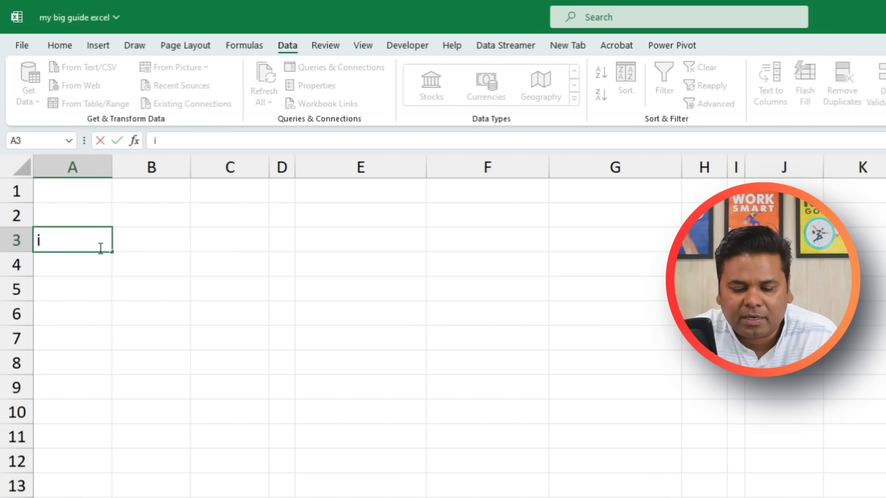
type("d")
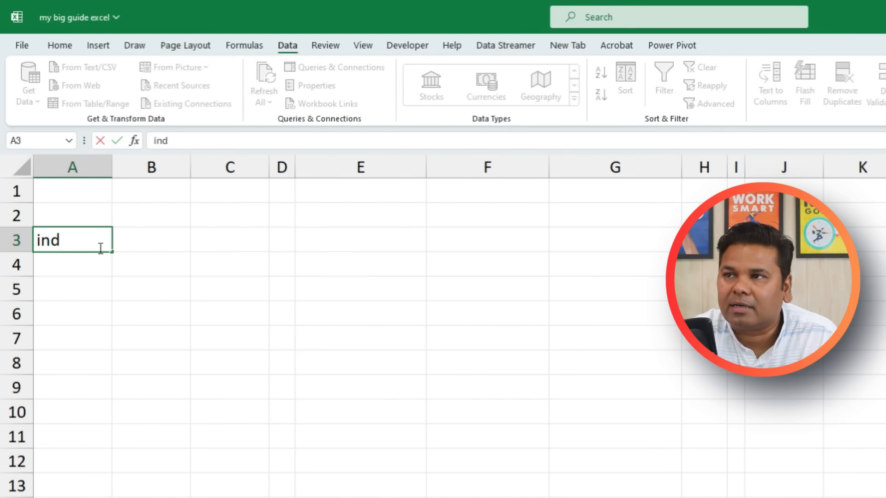
type("ia")
key("Return")
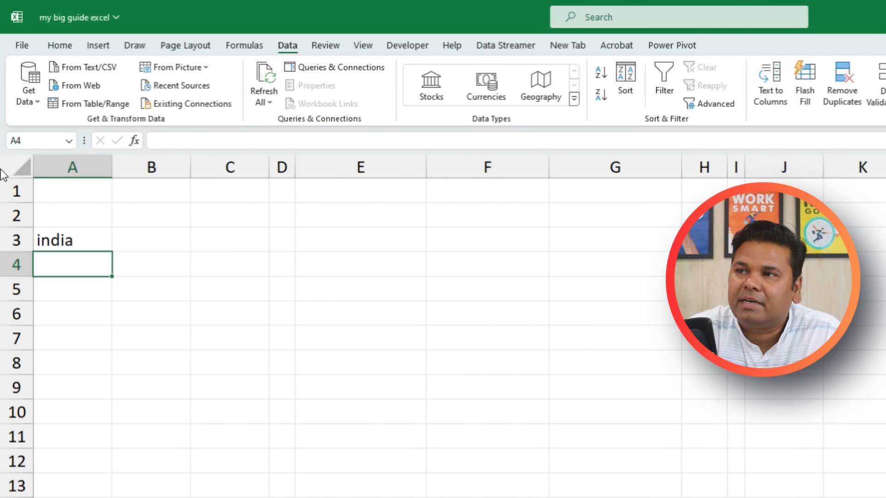
- Convert cell A3 to the Geography data type, choosing the country India as the matching result
left_click(83, 239)
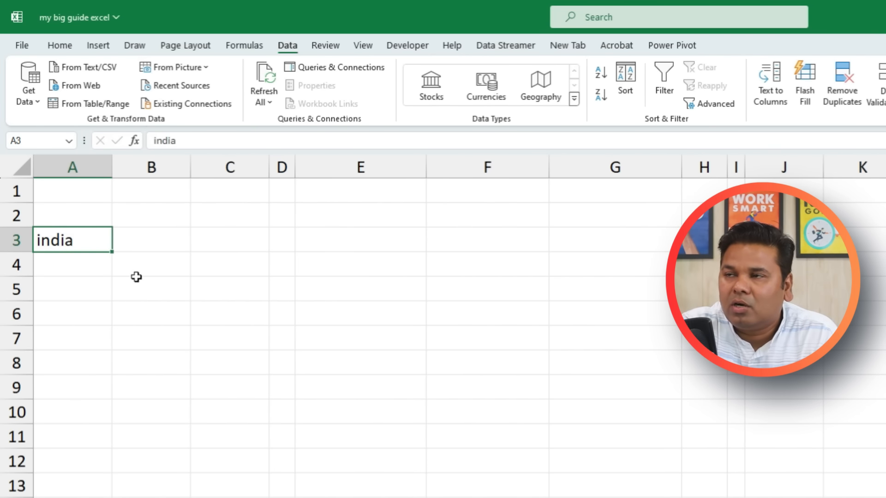
left_click(736, 289)
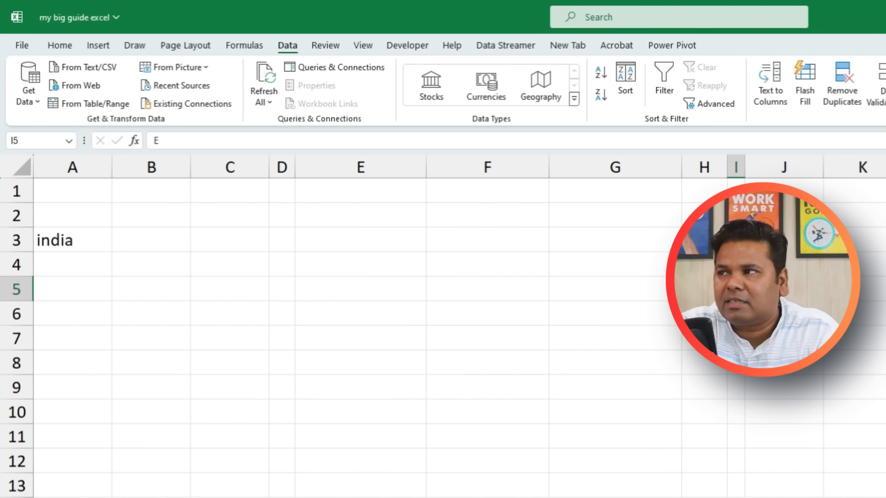
left_click(55, 245)
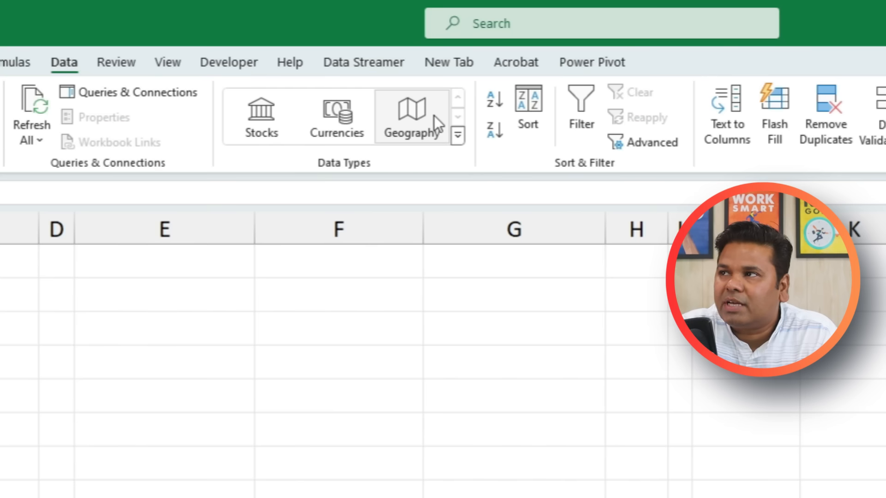
left_click(433, 109)
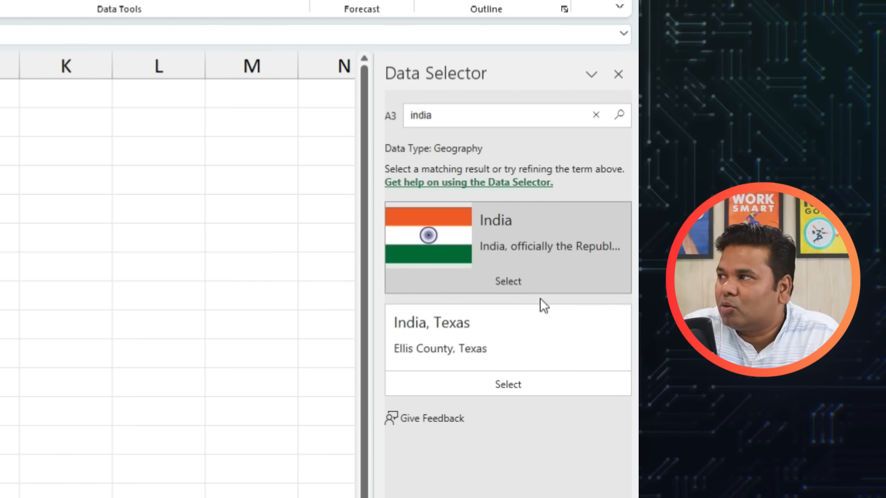
left_click(508, 282)
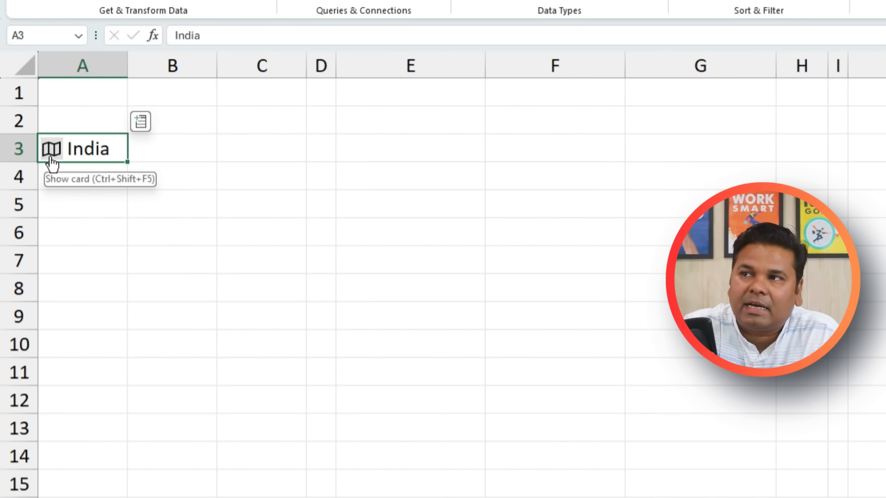
- Look through the data card of the India entry in A3, and close it
left_click(50, 157)
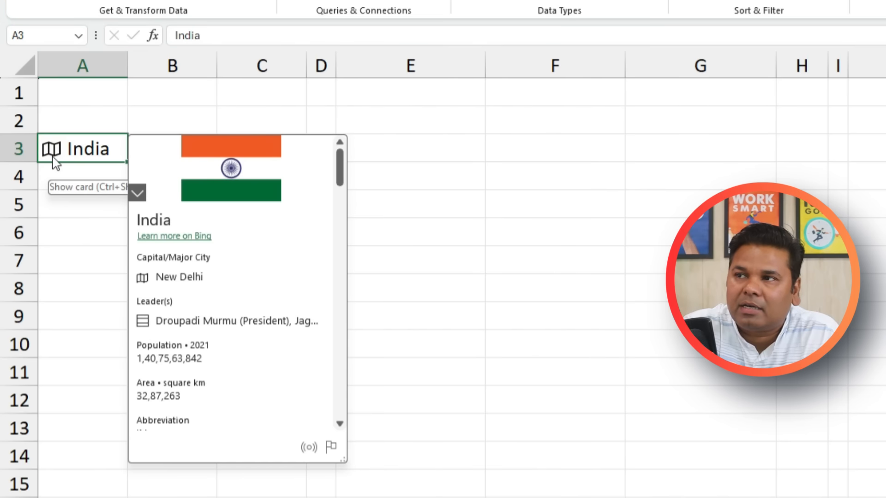
left_click_drag(339, 167, 350, 440)
left_click(439, 287)
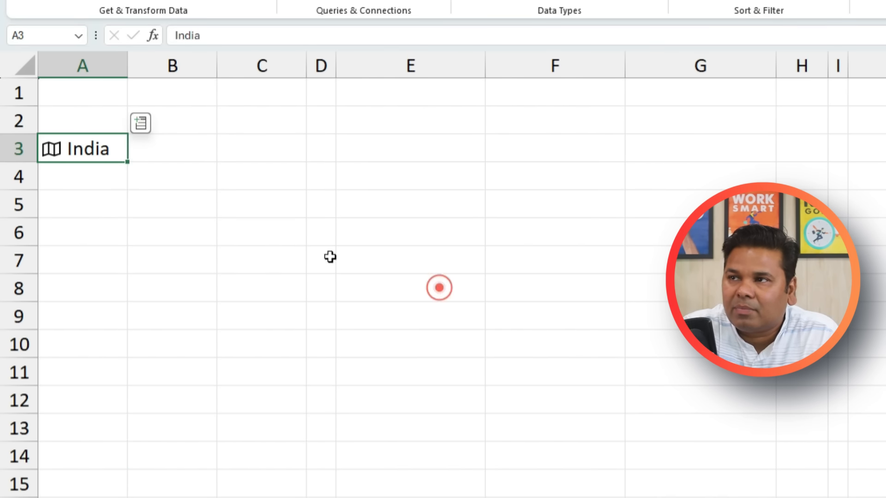
- Look over the fields available for India and extract the Area field into cell B3
left_click(143, 130)
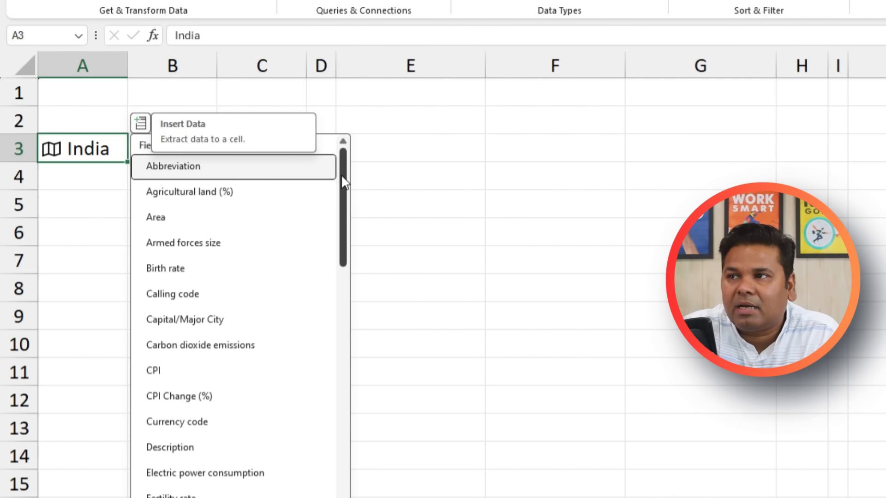
left_click_drag(341, 175, 339, 182)
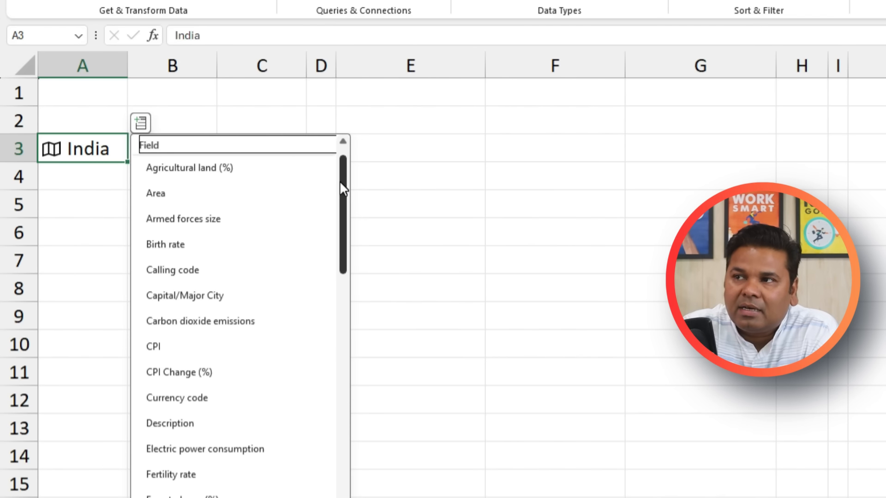
left_click_drag(340, 182, 340, 184)
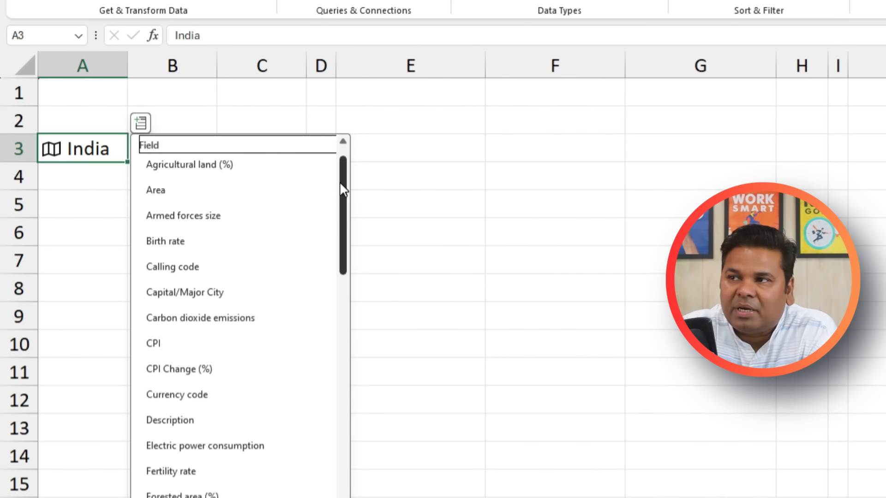
left_click_drag(340, 184, 345, 114)
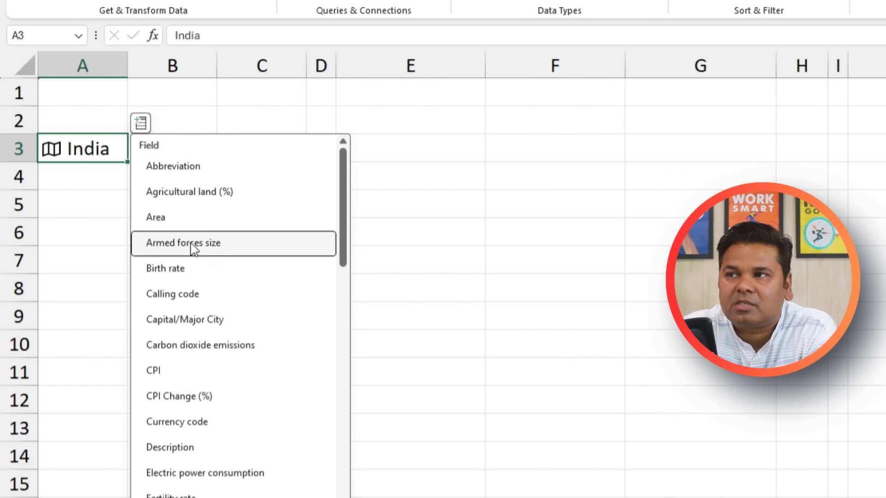
left_click(185, 221)
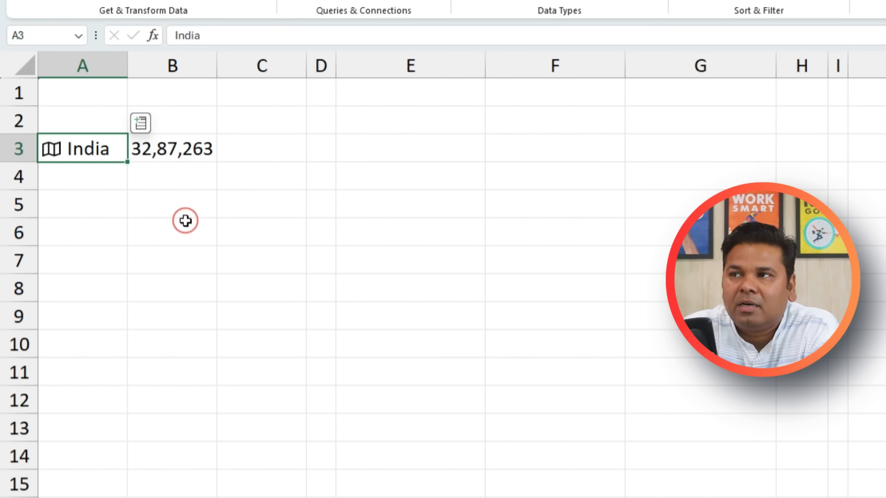
- Extract India's Capital/Major City field into cell C3 and widen column C
left_click(141, 123)
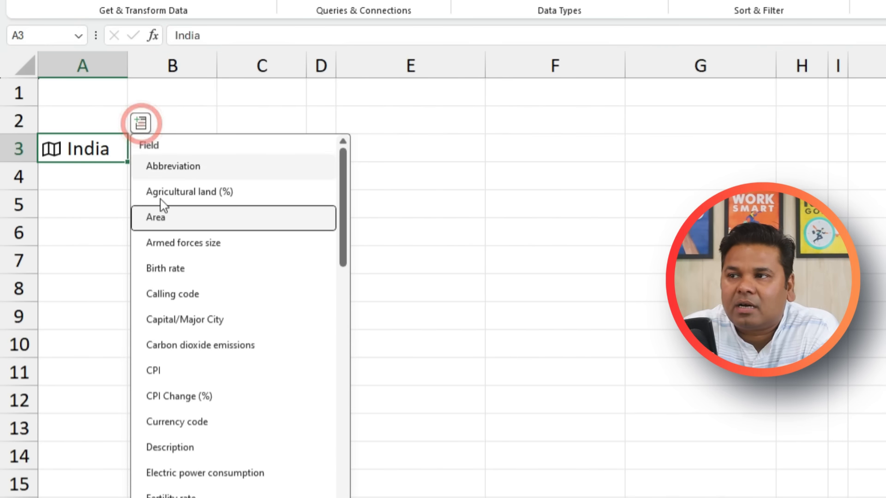
left_click(251, 322)
left_click_drag(307, 65, 408, 65)
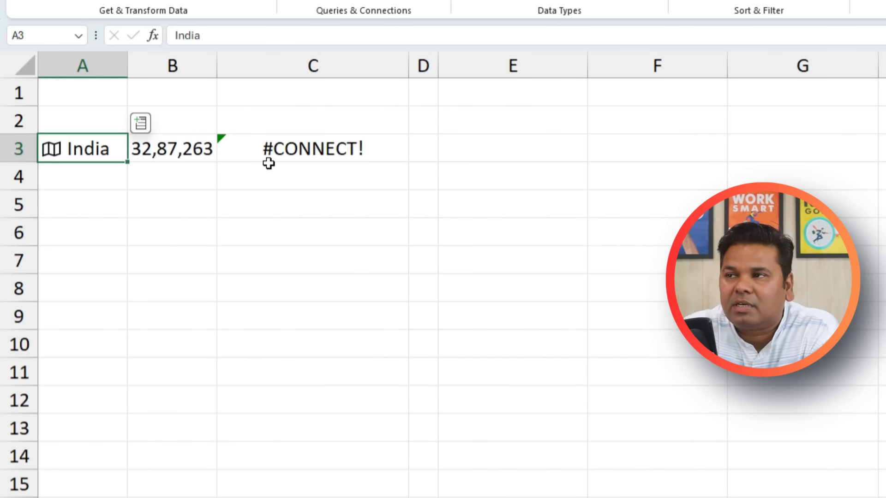
- Extract India's Birth rate field into cell D3 and widen column D to fit the number
left_click(140, 123)
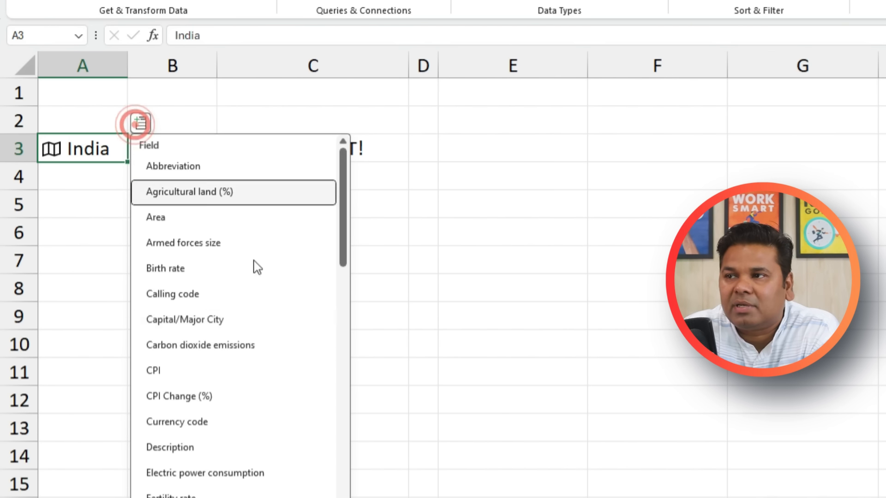
left_click(263, 277)
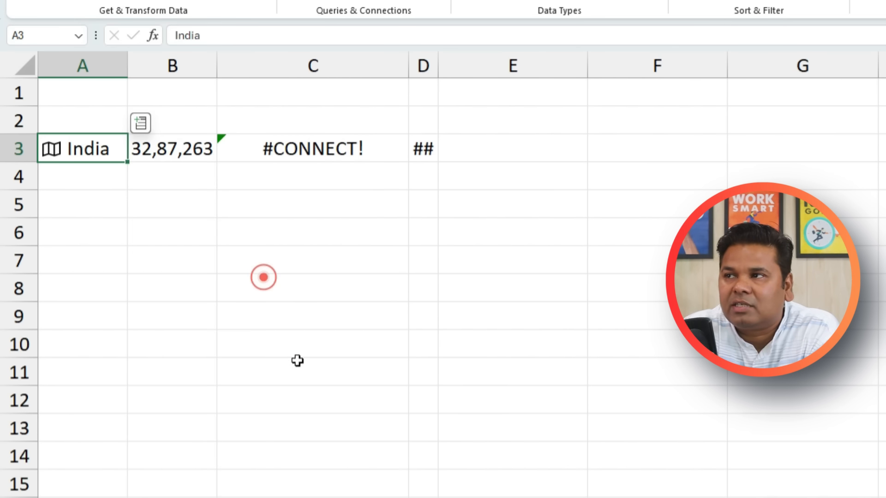
left_click_drag(437, 66, 505, 67)
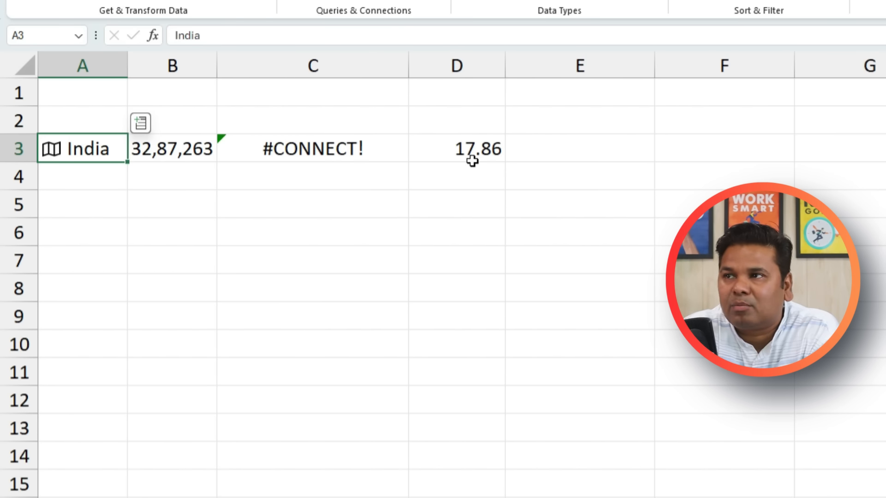
- Extract India's Description field into the next free cell of row 3
left_click(140, 123)
scroll(233, 378, "down", 2)
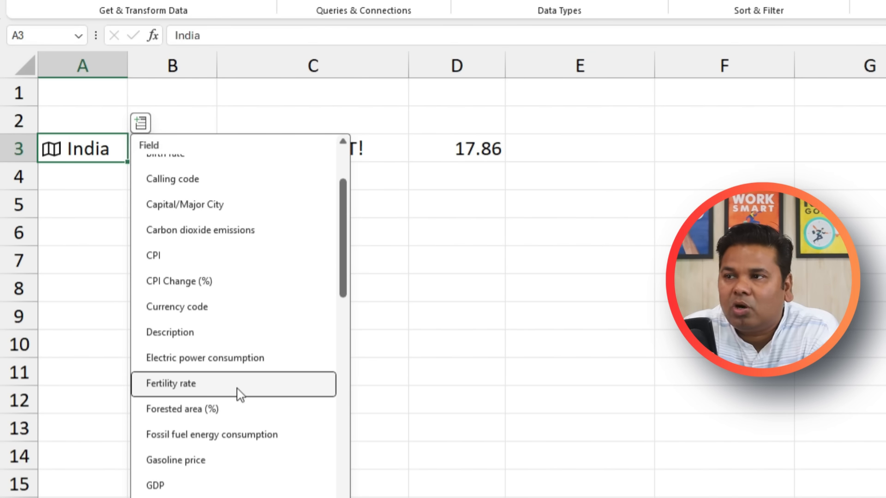
left_click(240, 335)
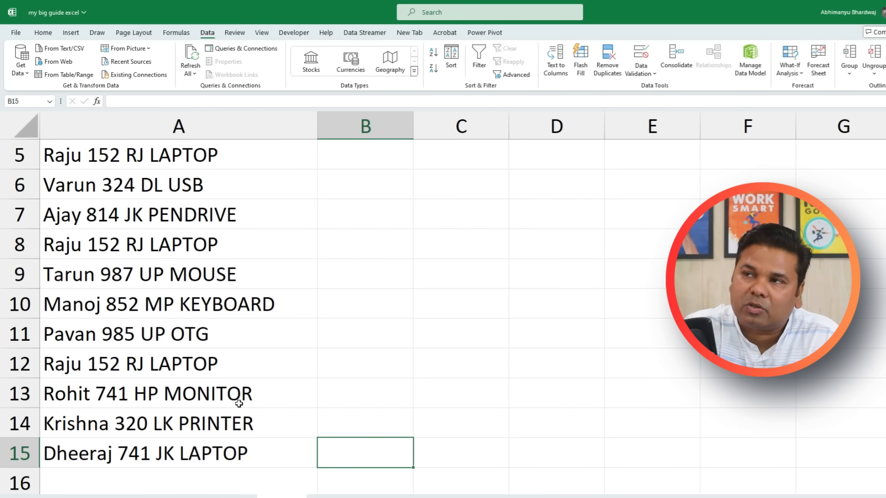
left_click_drag(110, 157, 124, 446)
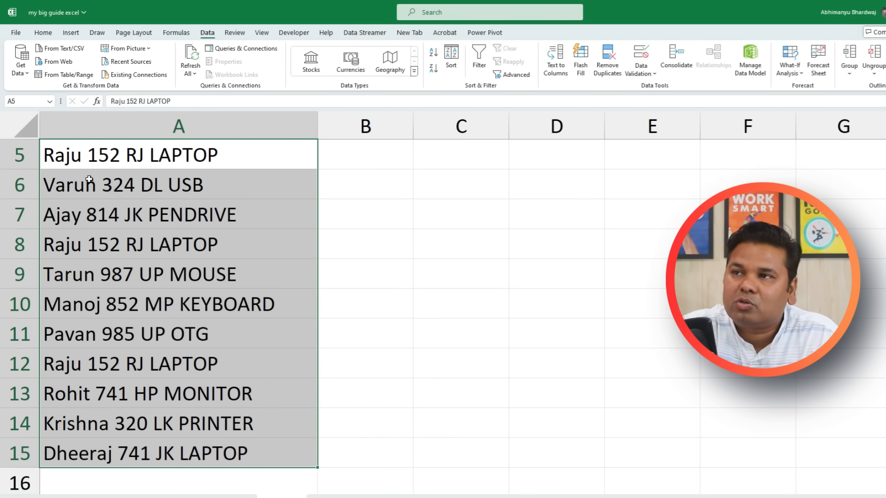
left_click(74, 162)
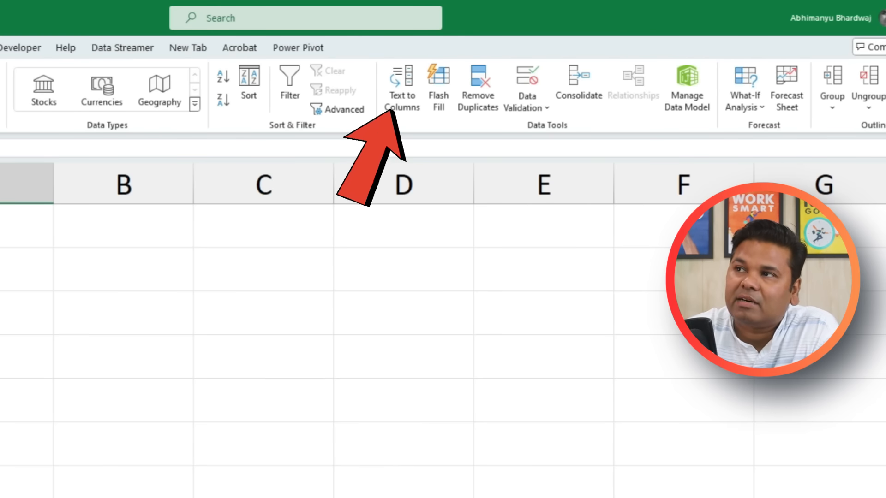
left_click(216, 275)
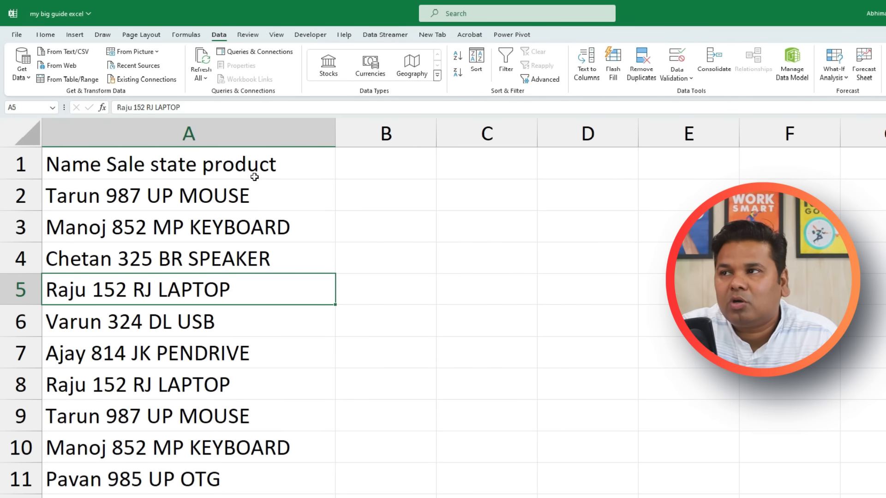
scroll(254, 177, "down", 1)
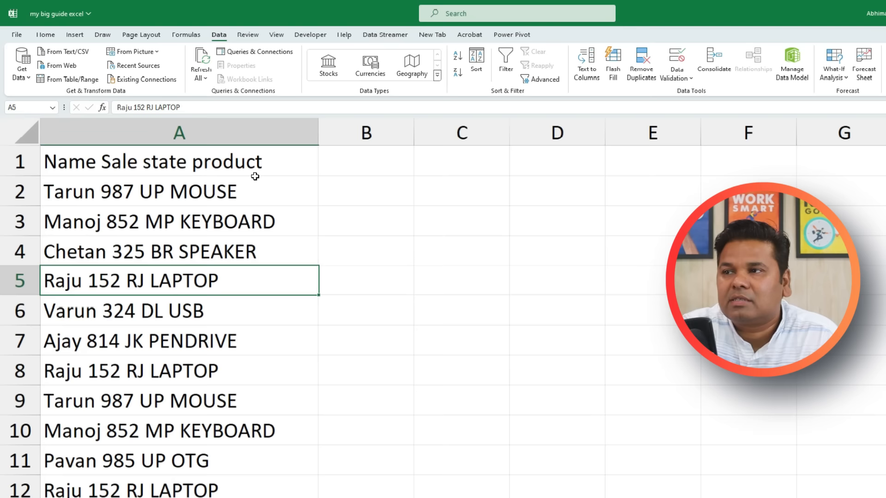
left_click_drag(248, 155, 233, 420)
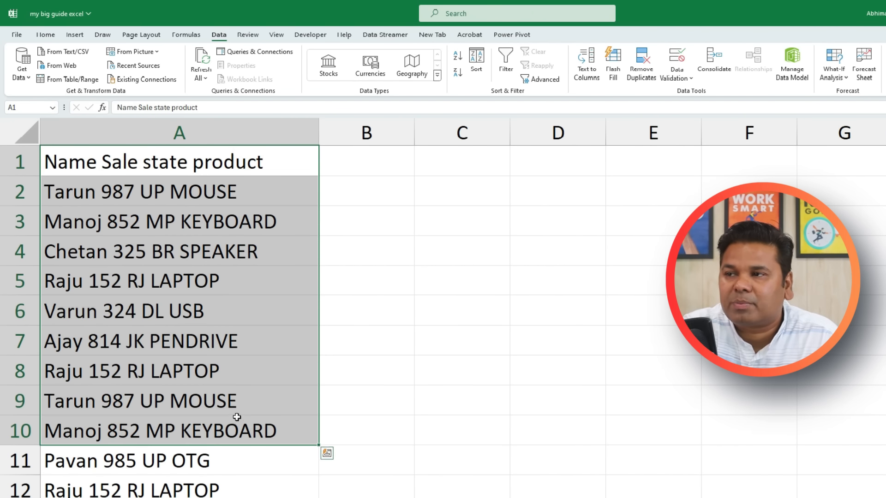
scroll(224, 385, "down", 2)
left_click(293, 418)
- Split the combined entries in column A into separate columns with Text to Columns, delimited by spaces, and narrow column A
left_click_drag(210, 155, 217, 496)
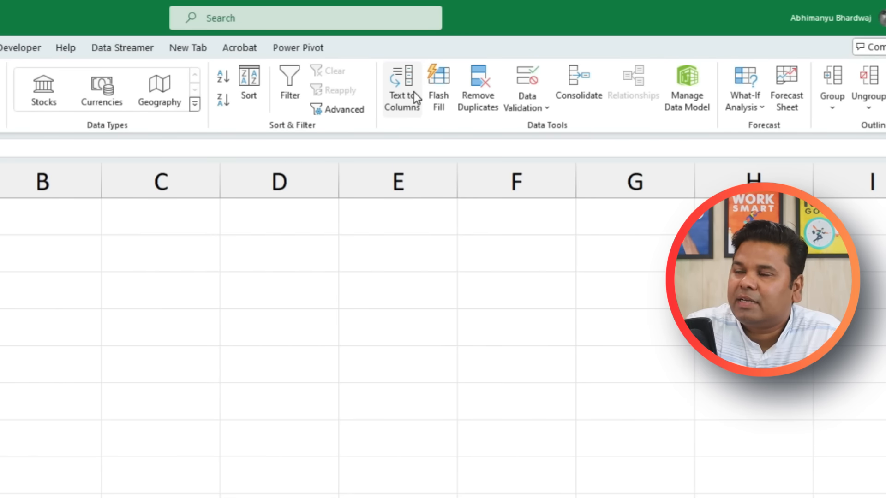
left_click(414, 91)
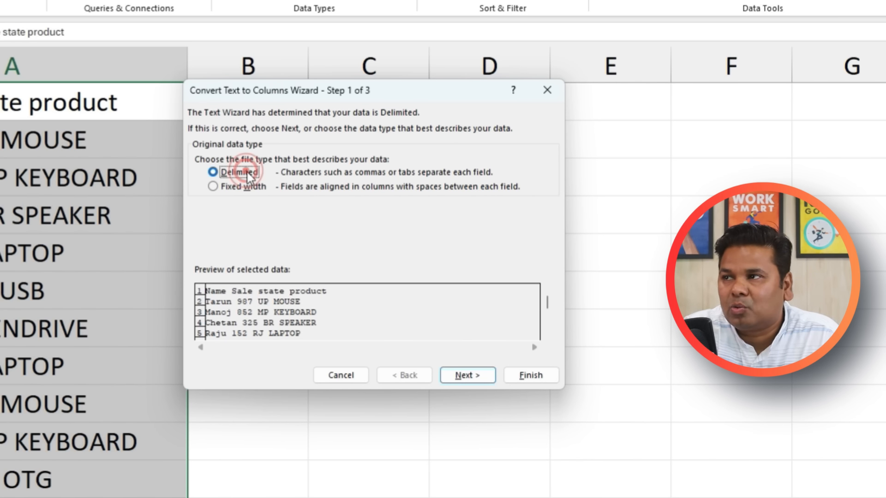
left_click(473, 375)
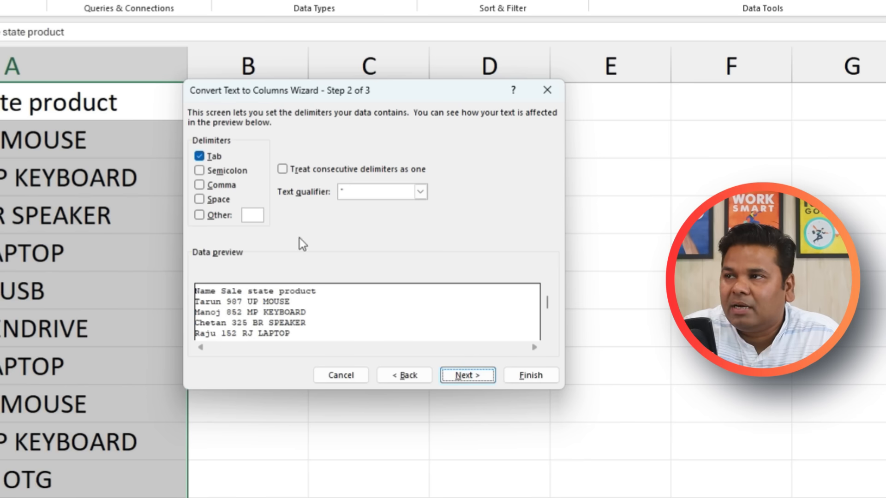
left_click(200, 201)
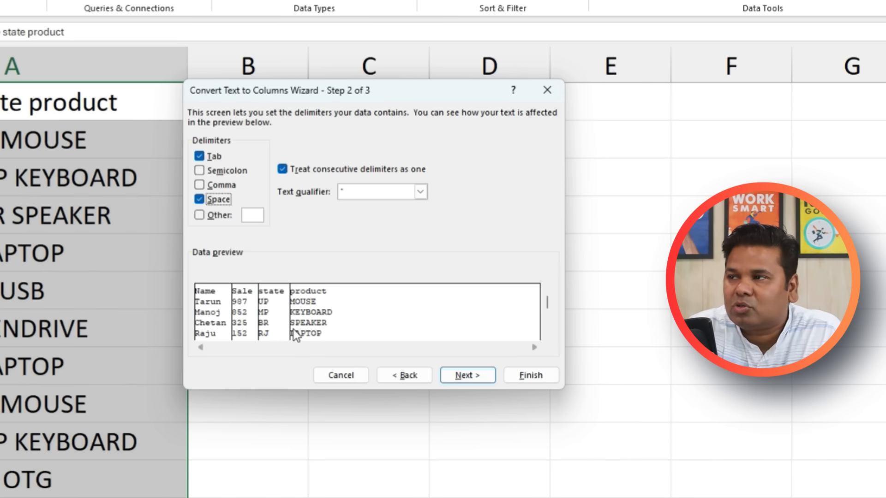
left_click(462, 374)
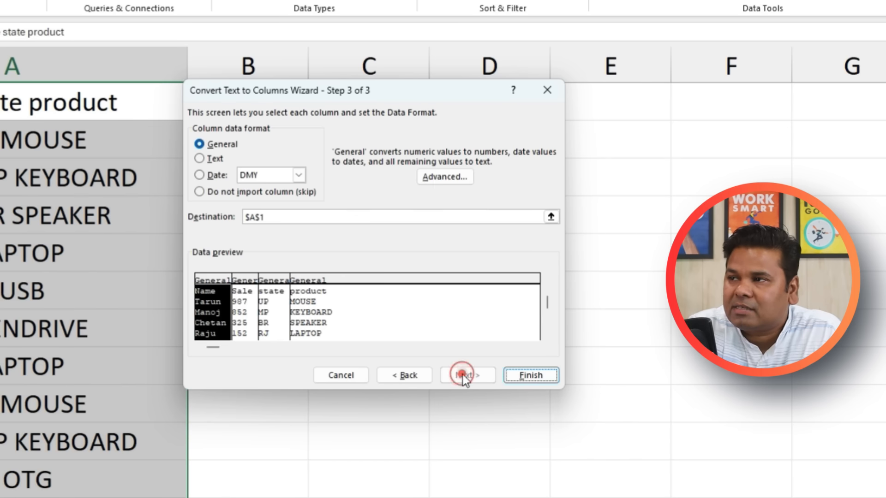
left_click(540, 379)
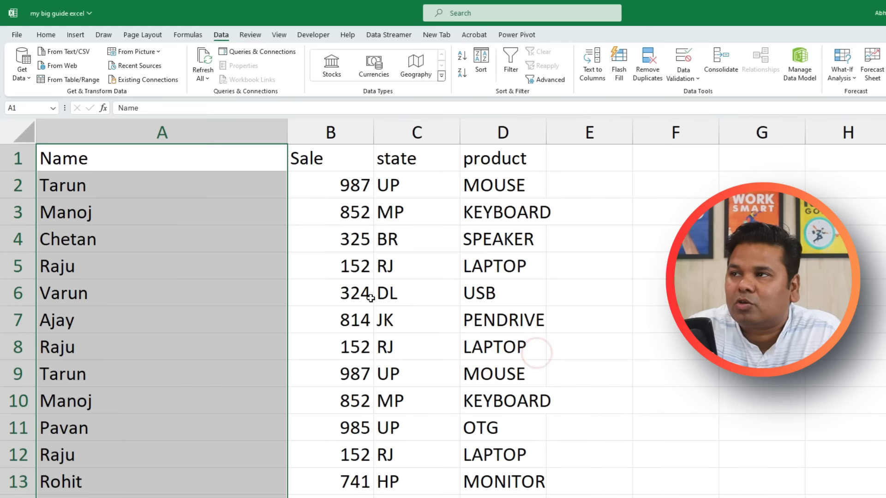
left_click(370, 297)
left_click_drag(287, 132, 116, 134)
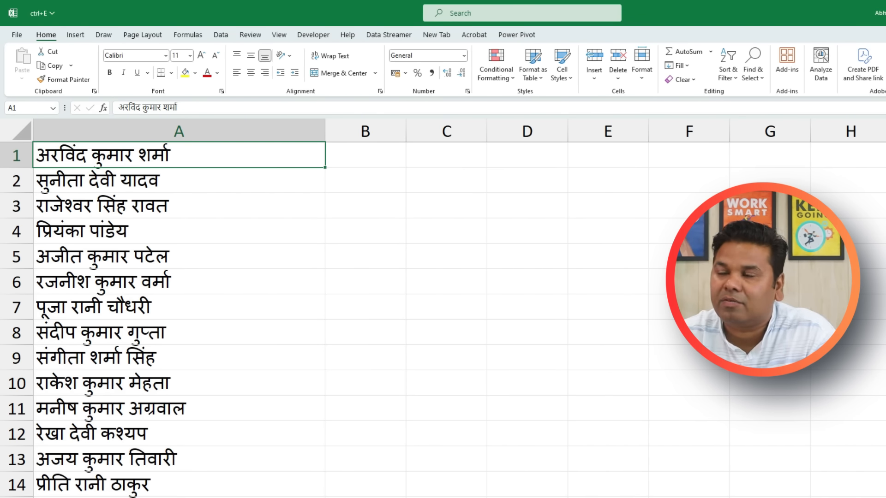
- Enter the first name from A1 in B1 and Flash Fill the remaining first names down column B
left_click(366, 155)
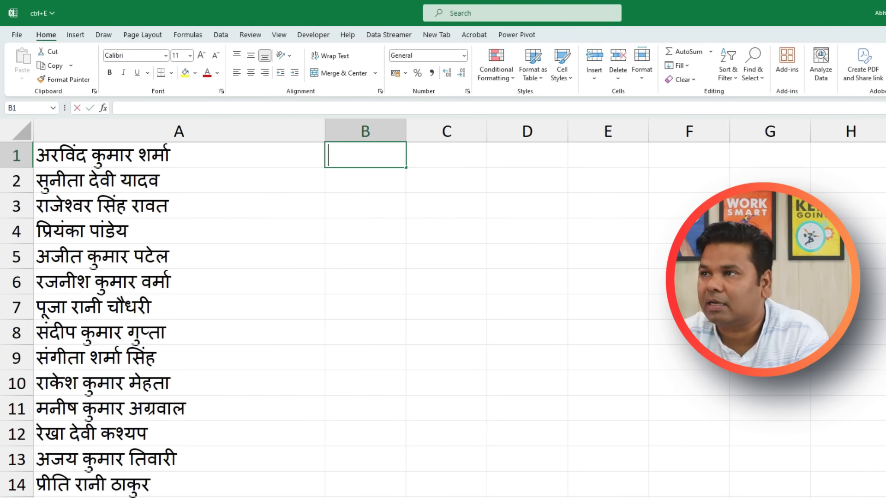
type("v")
key("BackSpace")
type("अरविदं")
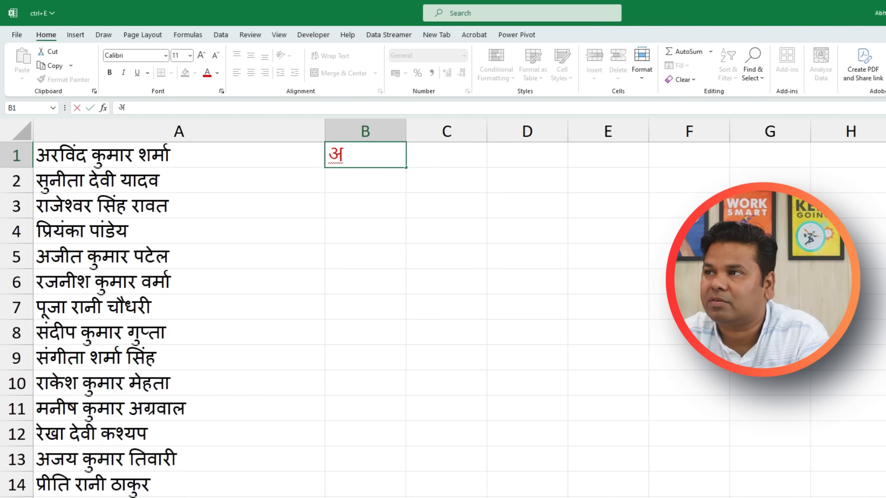
key("BackSpace")
key("BackSpace")
key("BackSpace")
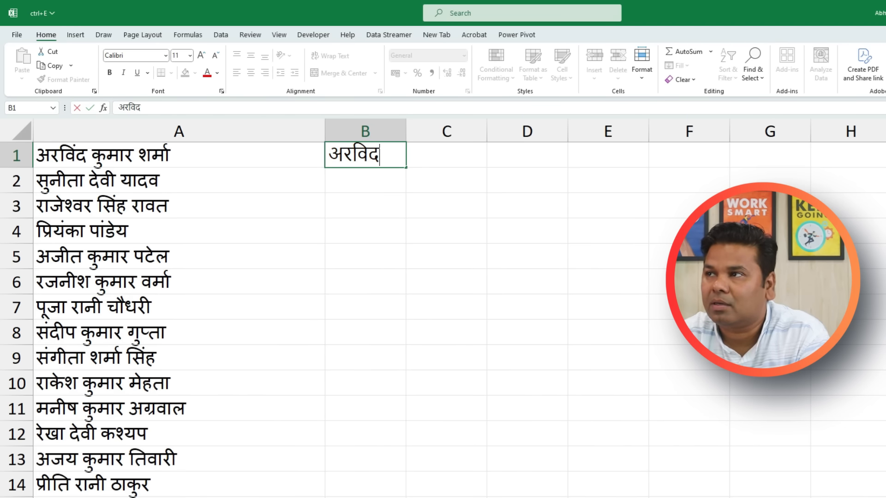
type("ंद")
key("Return")
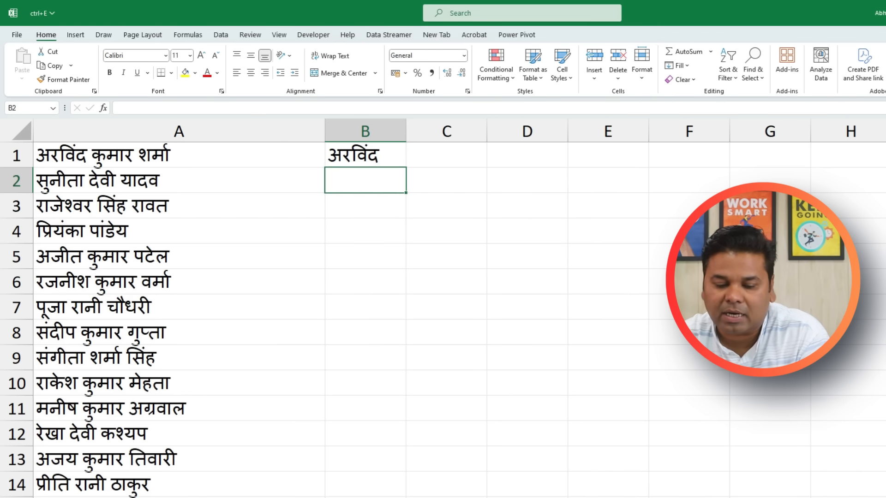
key("ctrl+e")
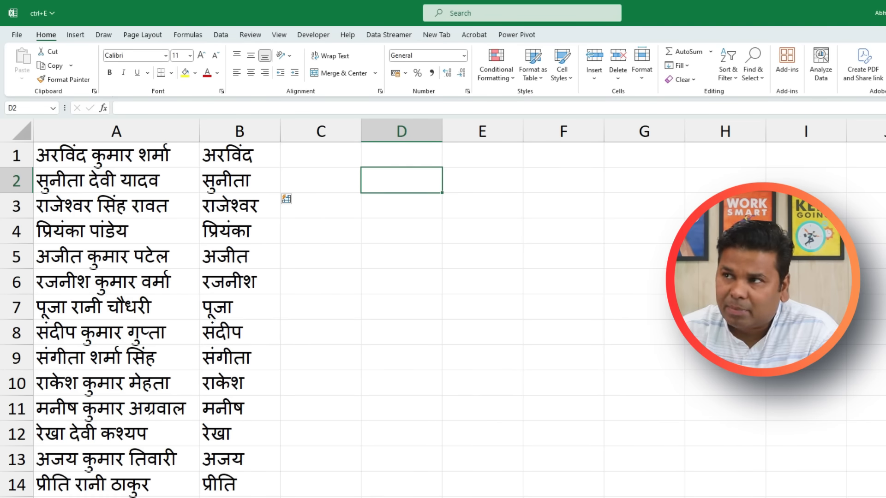
- Enter the surname from A1 in C1 and Flash Fill the remaining surnames down column C
left_click(321, 155)
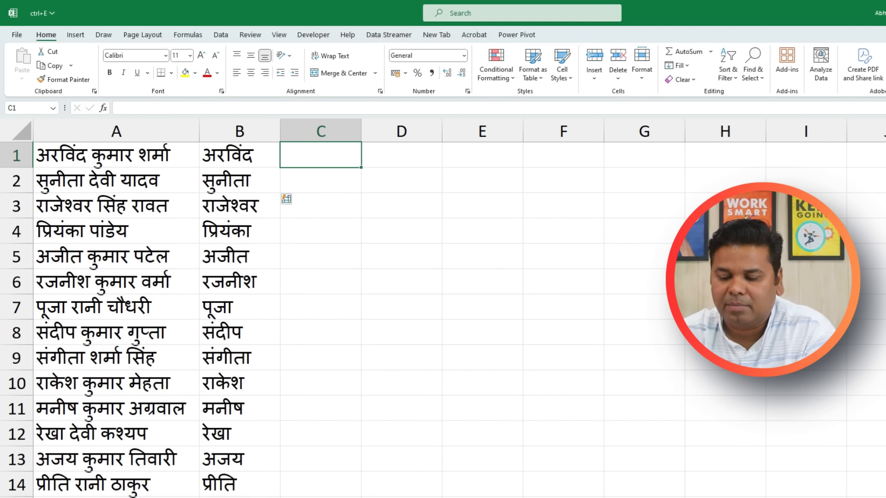
type("शर्मा")
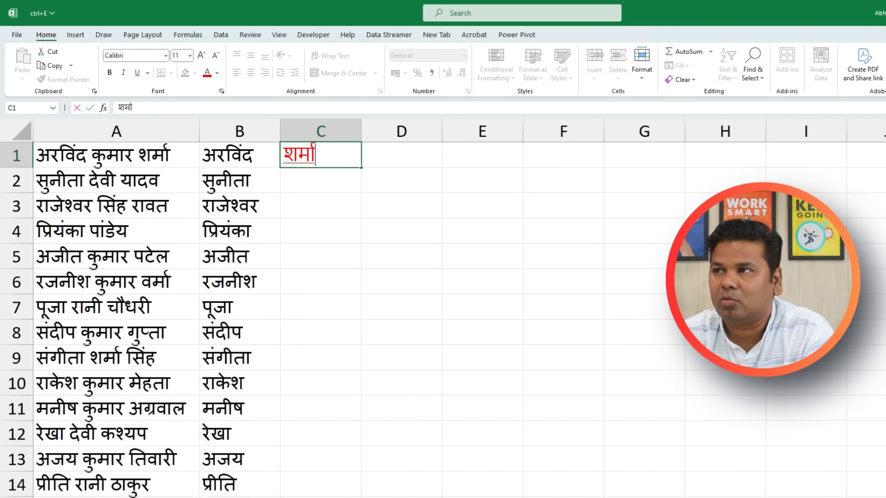
key("Return")
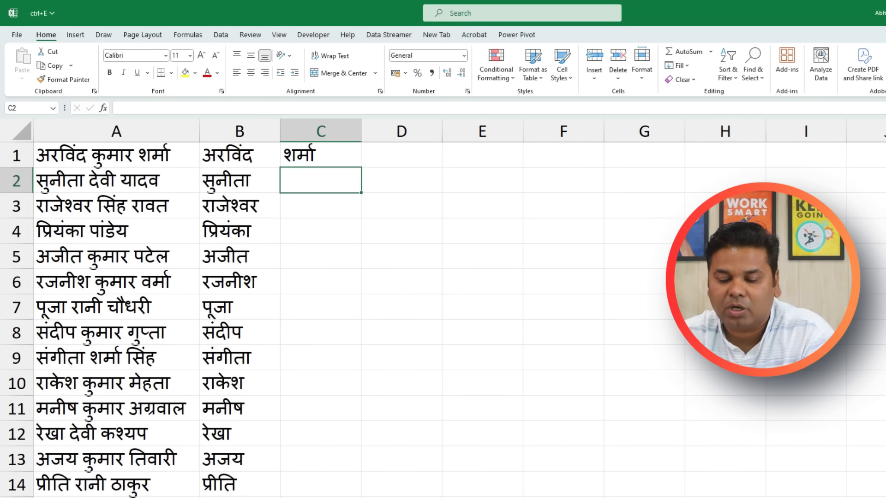
key("ctrl+e")
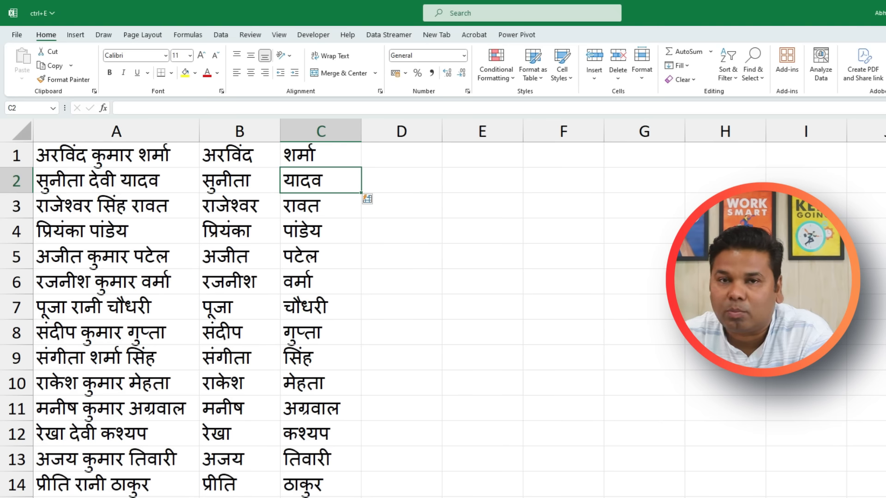
- Widen column D, enter the first row's first name and surname together in D1, and Flash Fill the column
left_click_drag(442, 132, 477, 131)
left_click(419, 155)
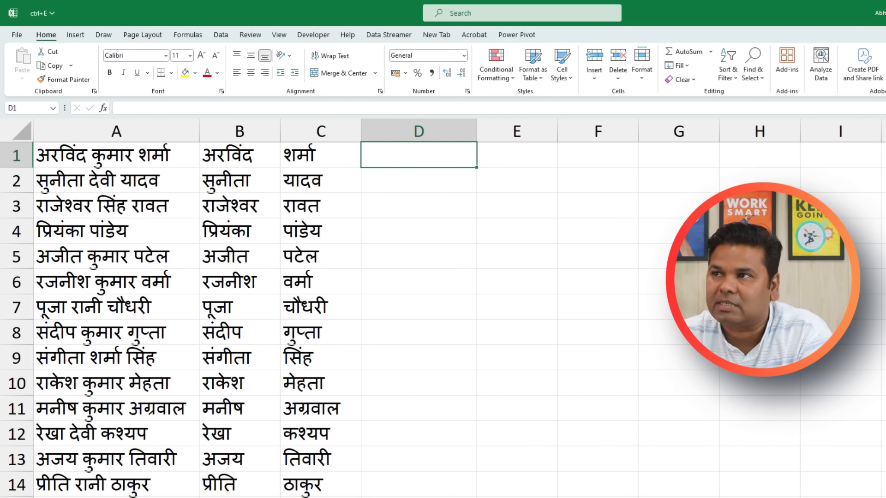
type("अरविदं")
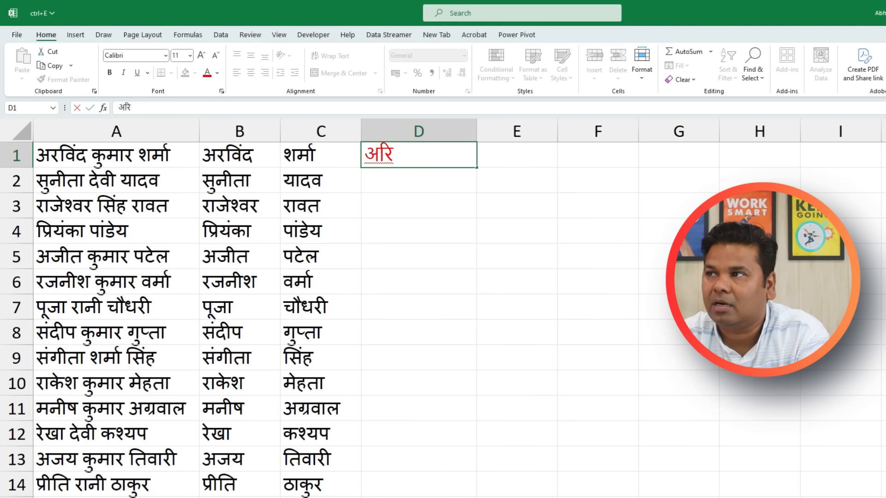
type(" श")
key("BackSpace")
key("BackSpace")
key("BackSpace")
key("BackSpace")
type("ंद शर्मा")
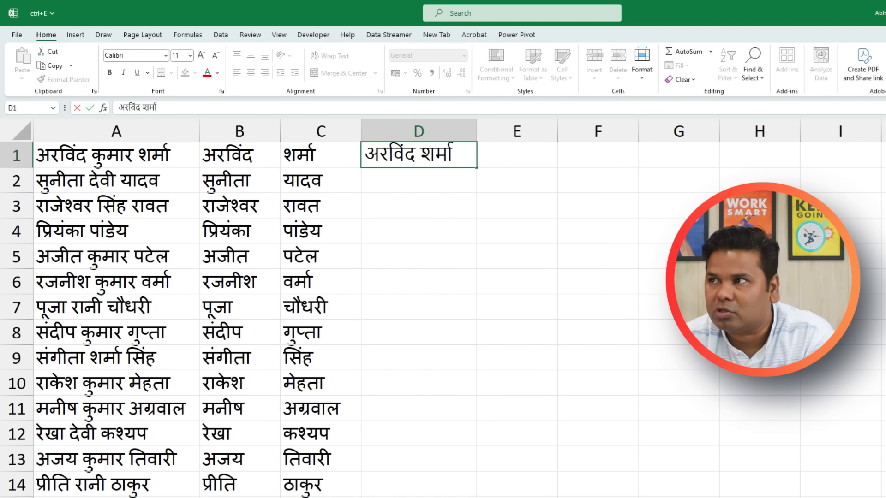
key("Return")
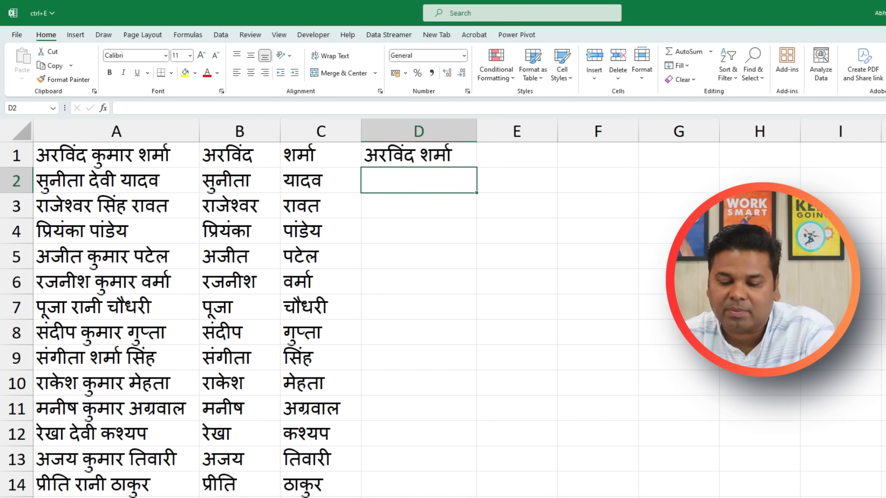
key("ctrl+e")
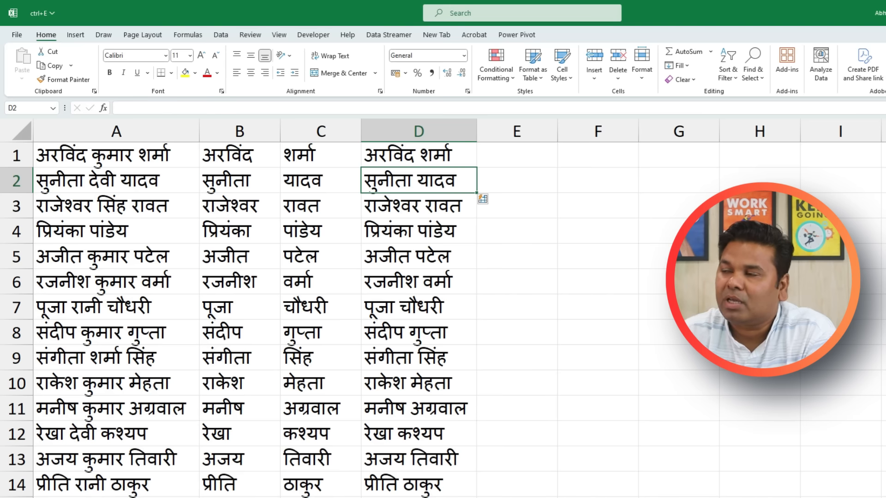
- Enter the first row's name in E1 between आदरणीय and जी, Flash Fill column E, and fit its width to the text
left_click(517, 155)
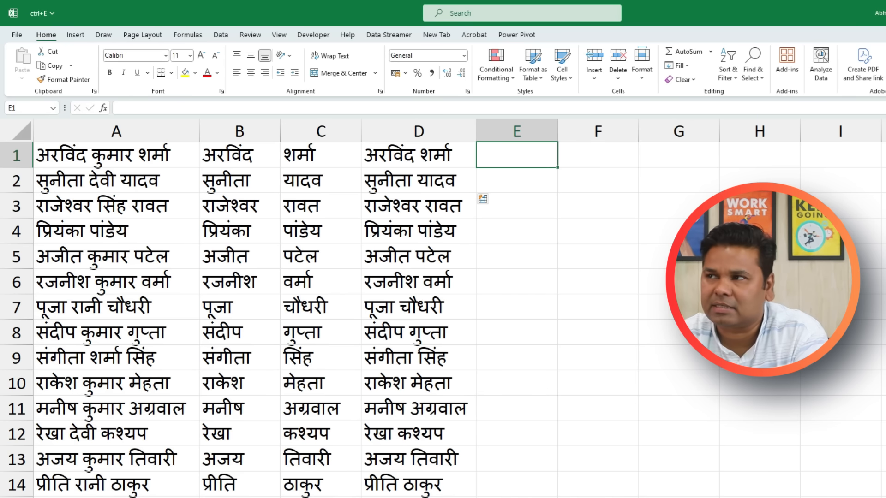
type("आदरणीय अरविंद शर्मा जी")
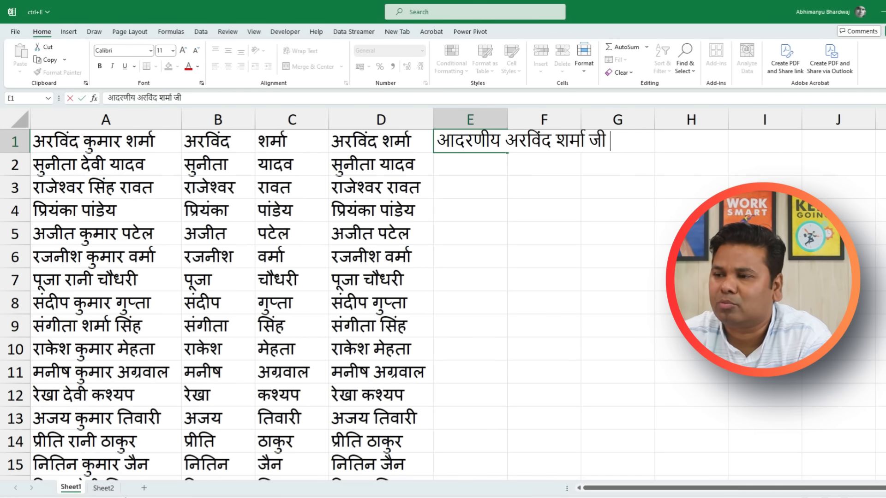
key("Return")
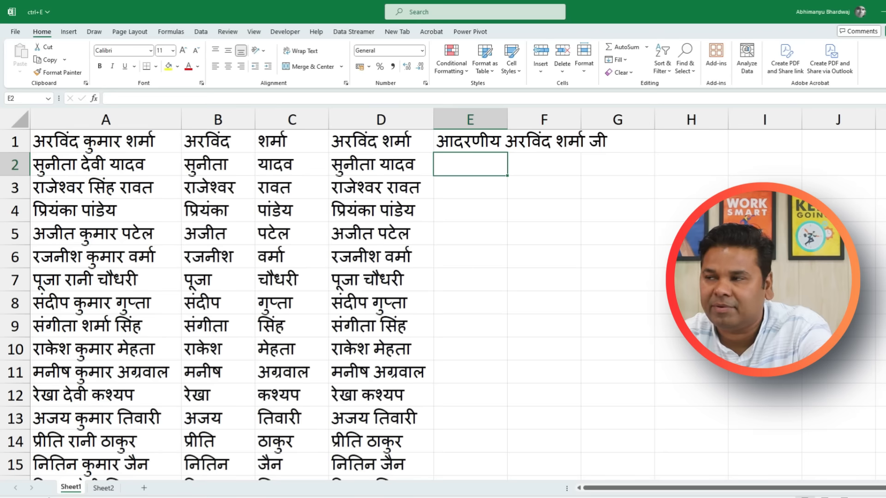
key("ctrl+e")
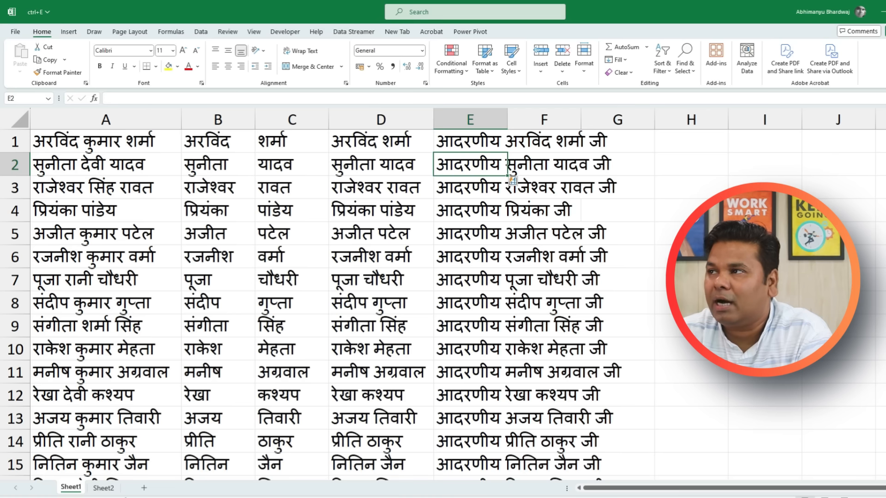
double_click(507, 120)
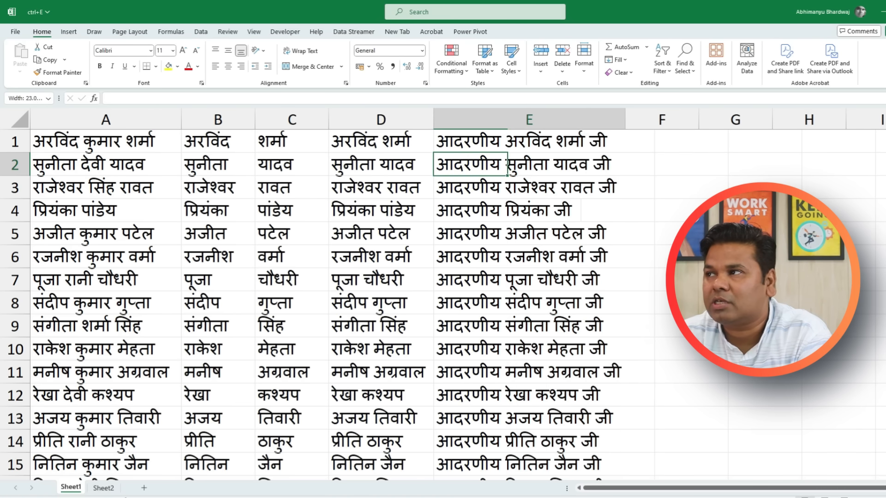
left_click(529, 349)
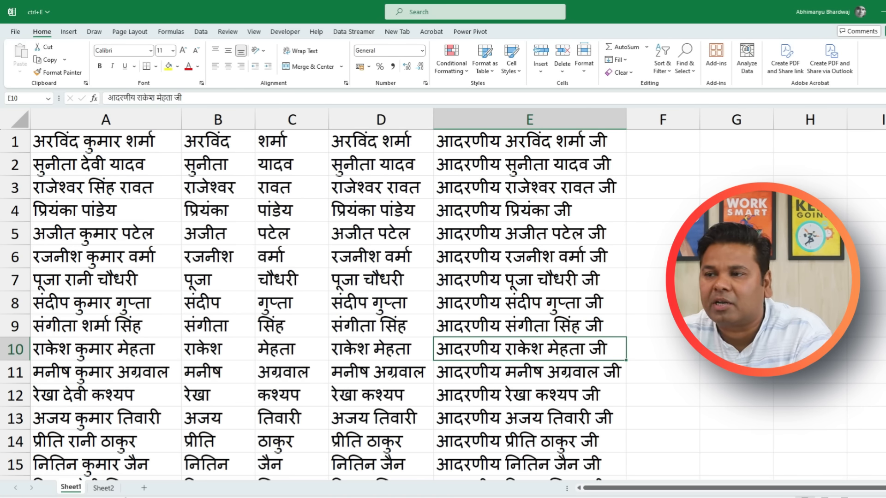
- Open Sheet2, check the year, month and day values in row 7, and widen column E
left_click(103, 488)
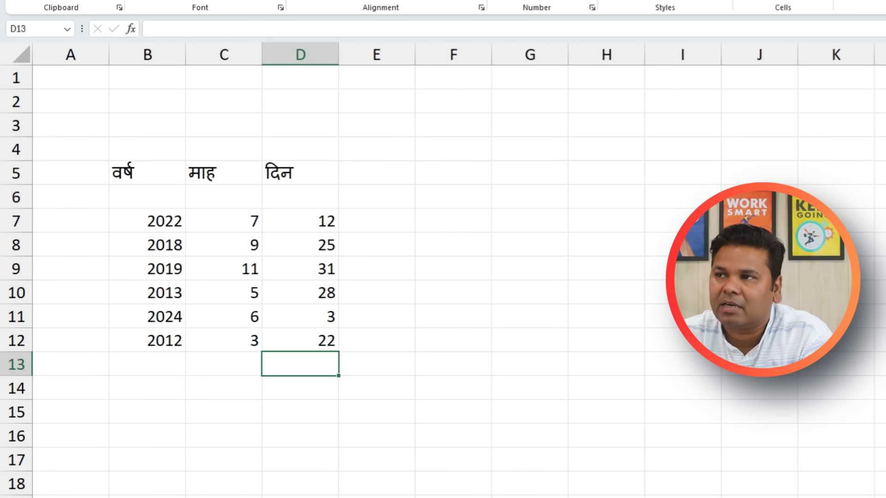
left_click(376, 221)
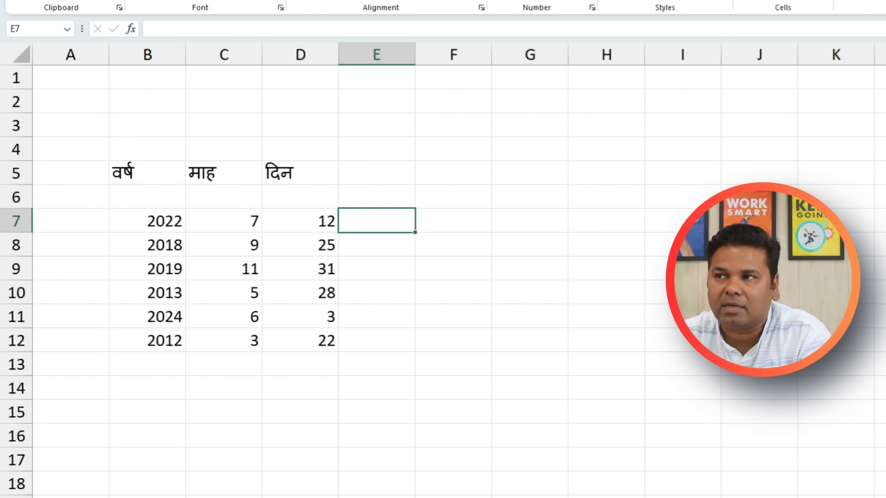
left_click(147, 221)
left_click(224, 221)
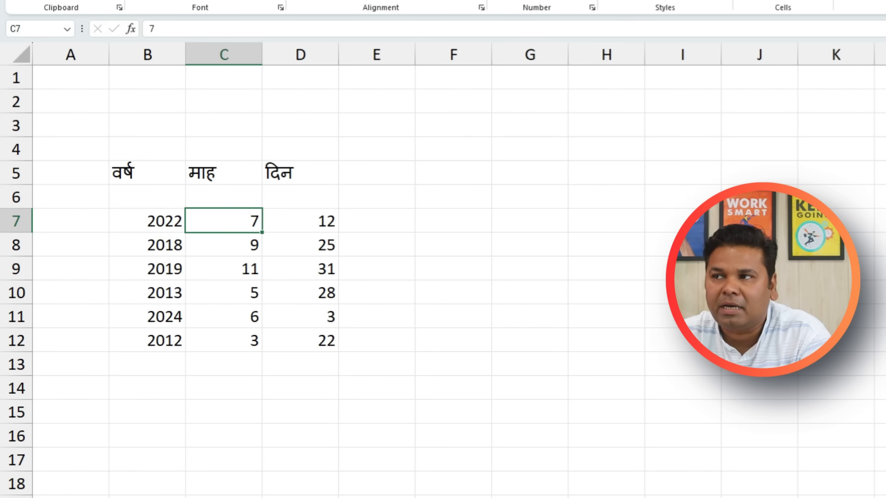
left_click(301, 221)
left_click(369, 221)
left_click_drag(415, 51, 476, 51)
- Enter the date 12-07-2022 in E7 from row 7's day, month and year, and Flash Fill column E
type("१२")
key("BackSpace")
key("BackSpace")
type("12-")
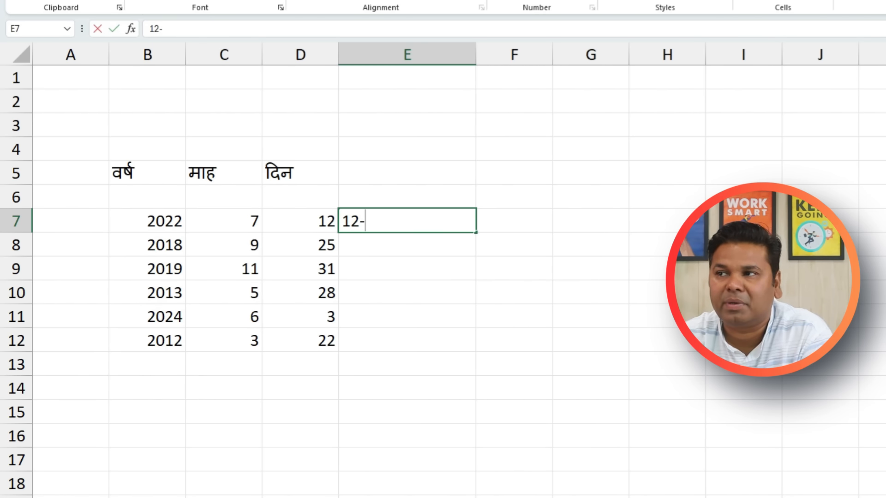
type("07-")
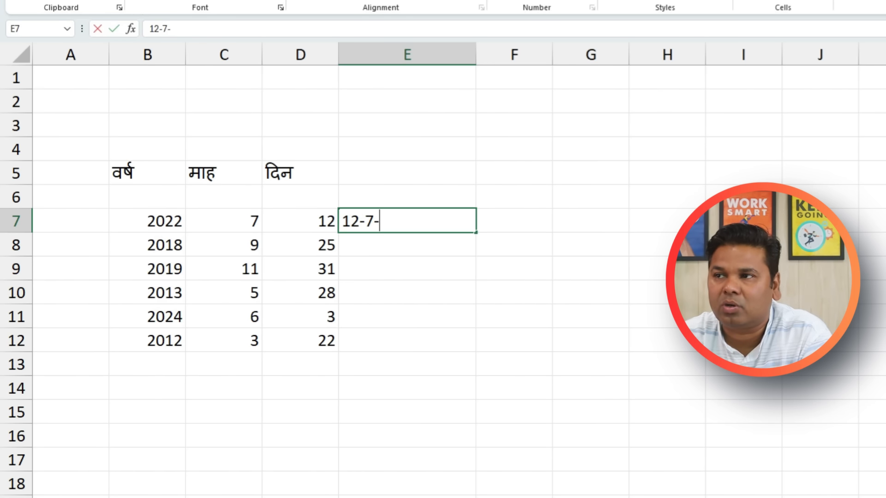
type("2022")
key("Return")
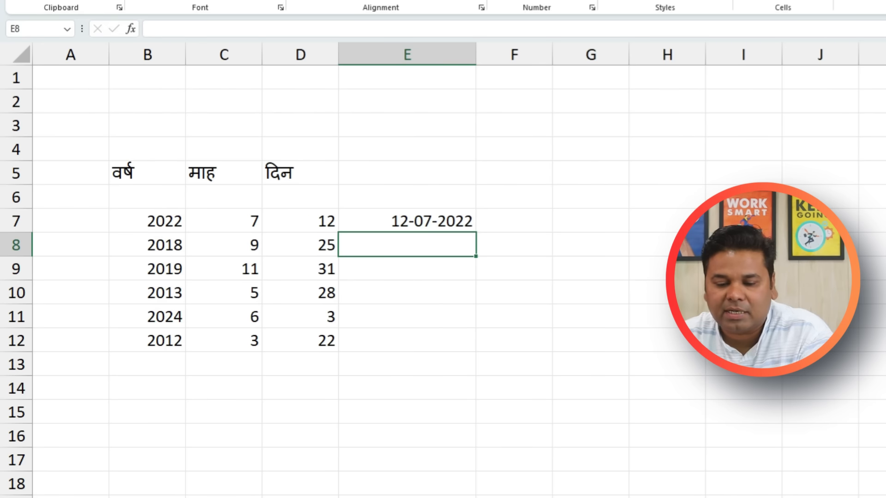
key("ctrl+e")
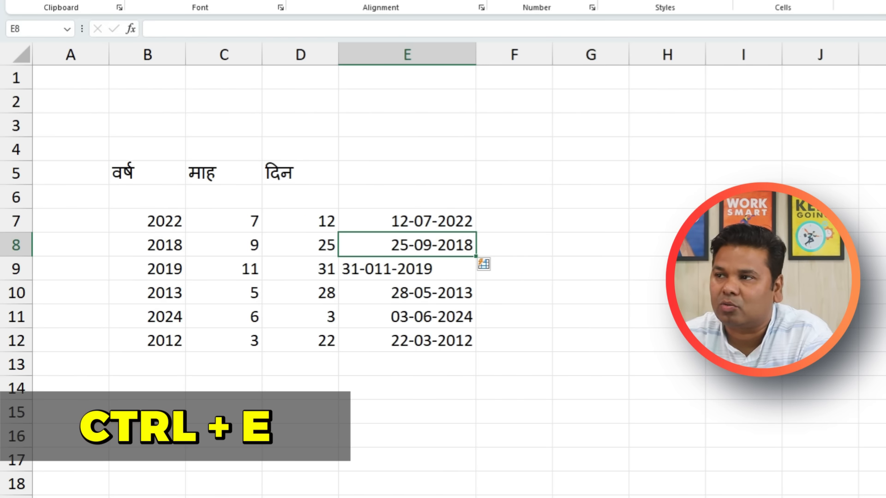
- Correct the date in E9 to 31-11-2019 and look over the dates in E7:E12
double_click(375, 269)
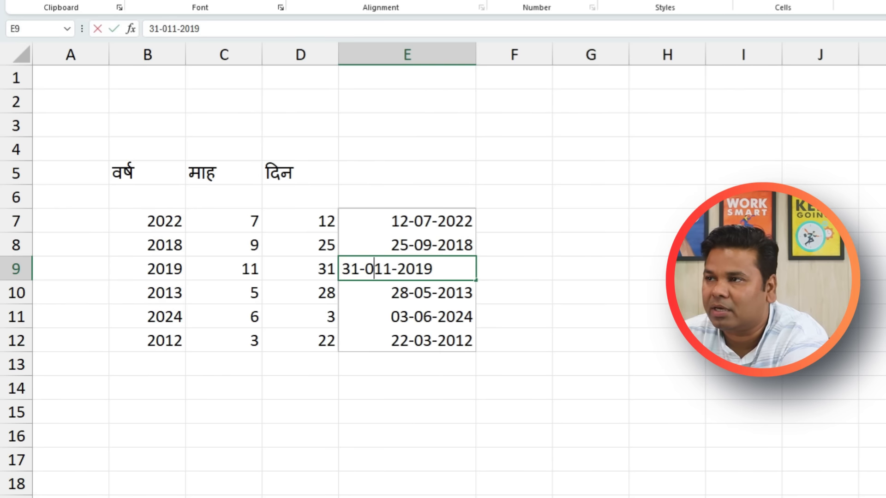
key("BackSpace")
left_click(407, 364)
left_click_drag(407, 221, 407, 341)
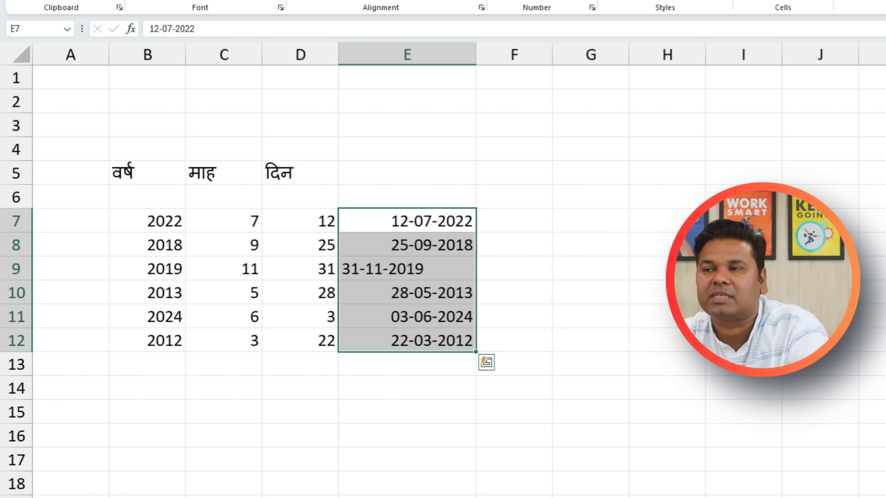
left_click(406, 436)
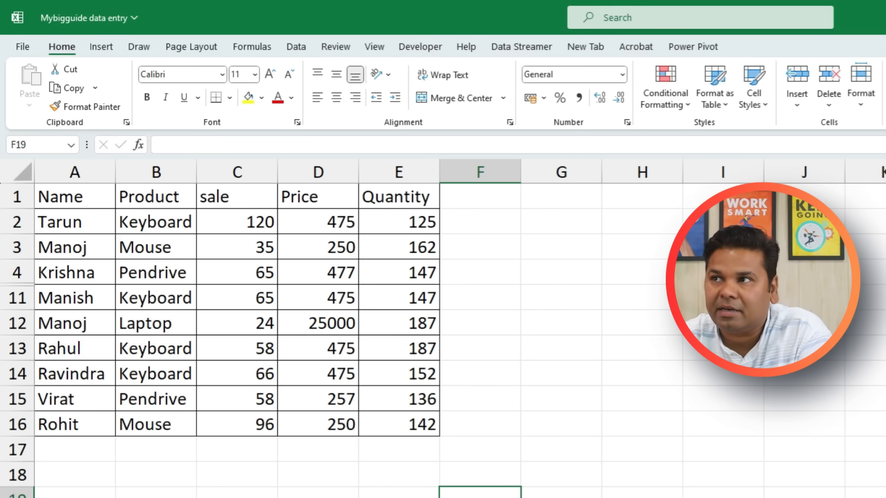
- Examine the vertical layout of the sales table in A1:E16, including its Name column and header row
left_click_drag(75, 197, 399, 424)
left_click(480, 497)
left_click_drag(74, 197, 115, 406)
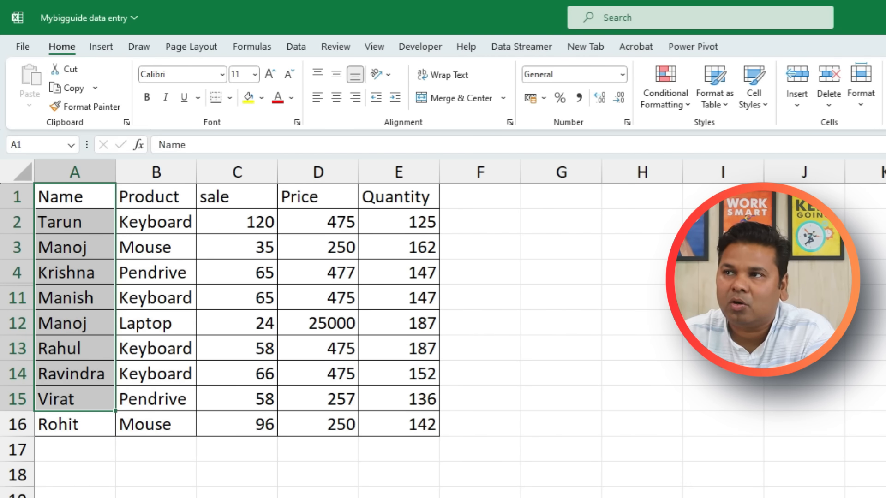
left_click(75, 196)
key("Right")
key("Right")
key("Right")
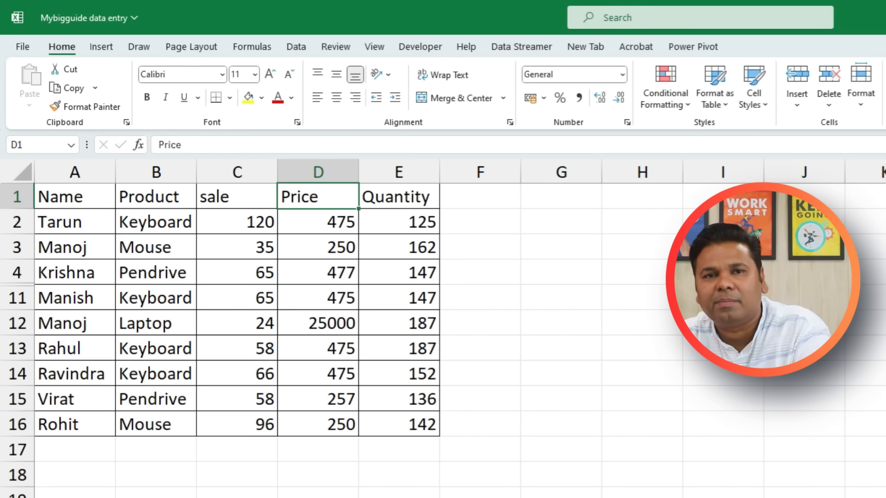
- Copy the sales table A1:E16 and paste it transposed at A18 with Paste Special
left_click_drag(74, 196, 399, 425)
key("ctrl+c")
left_click(74, 475)
right_click(79, 475)
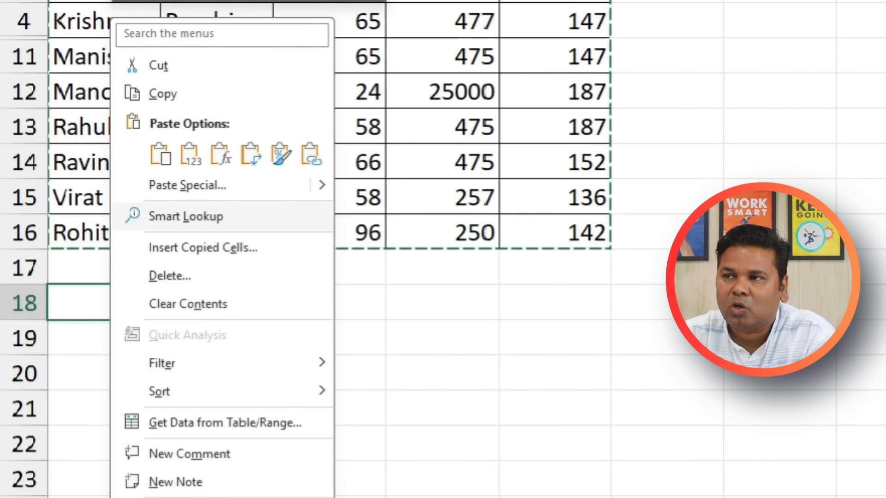
left_click(188, 185)
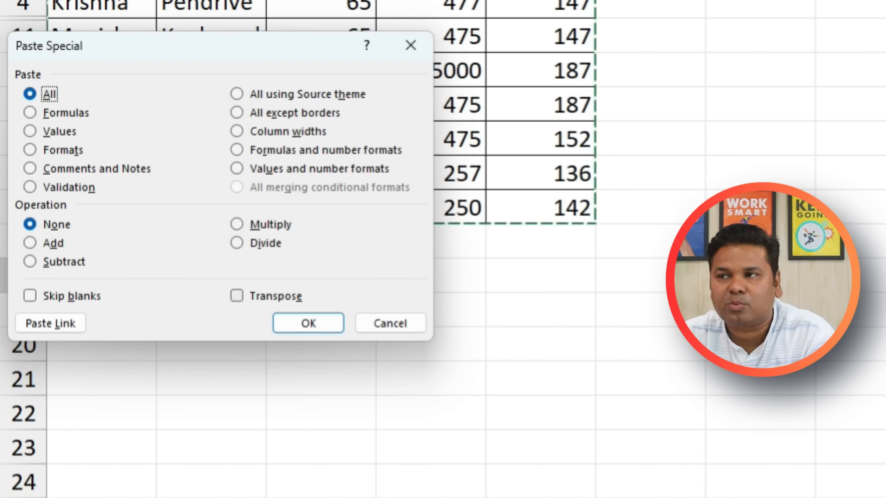
key("e")
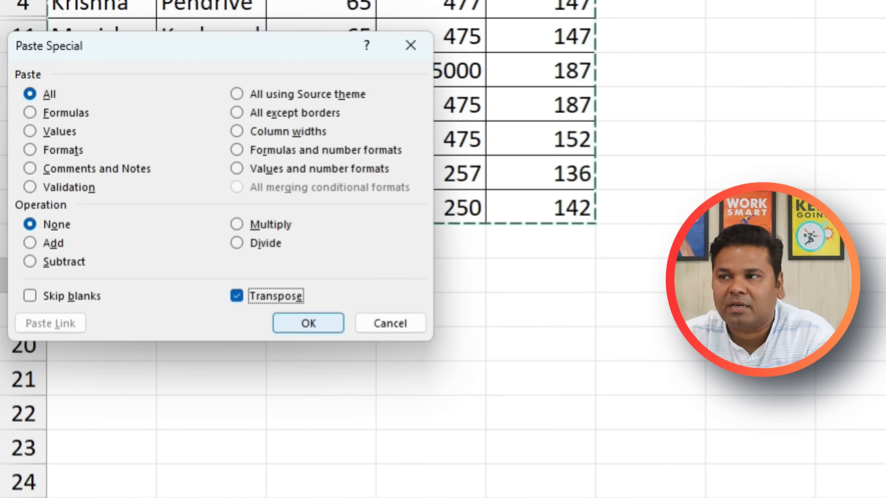
left_click(309, 324)
- Review the Name, Product, sale, Price and Quantity rows of the transposed table
left_click(321, 414)
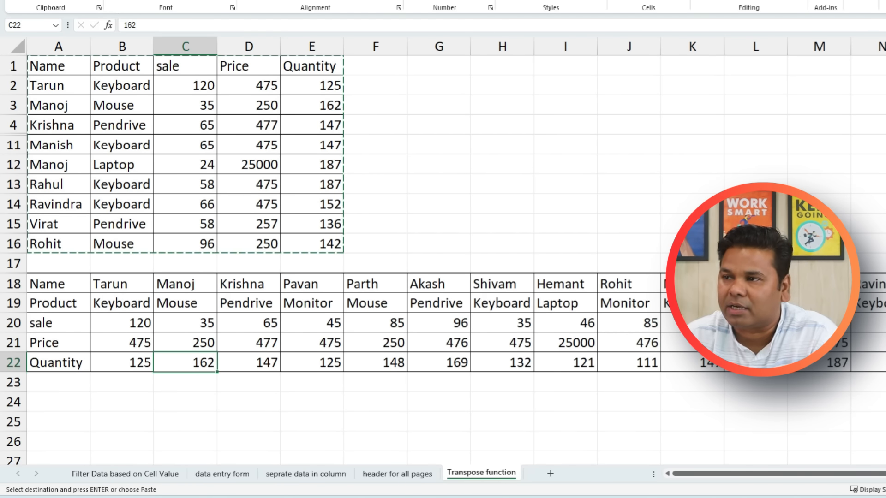
left_click(58, 284)
left_click_drag(58, 303, 446, 323)
left_click(59, 323)
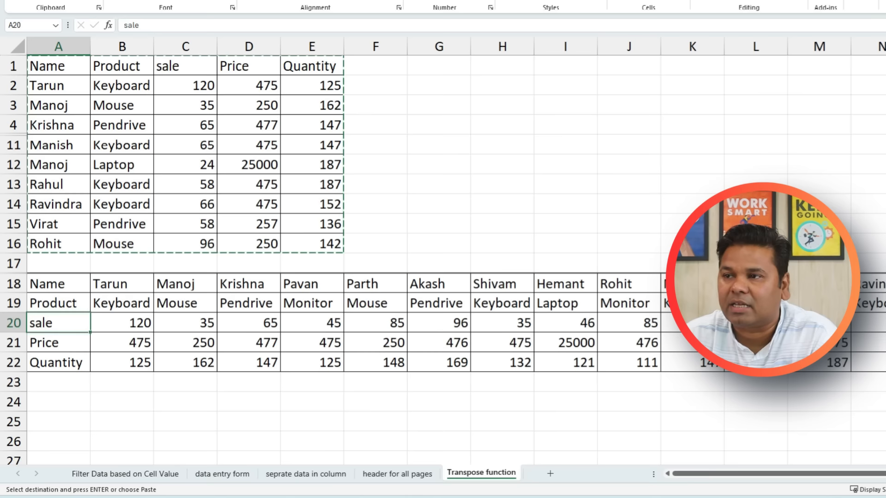
left_click(58, 343)
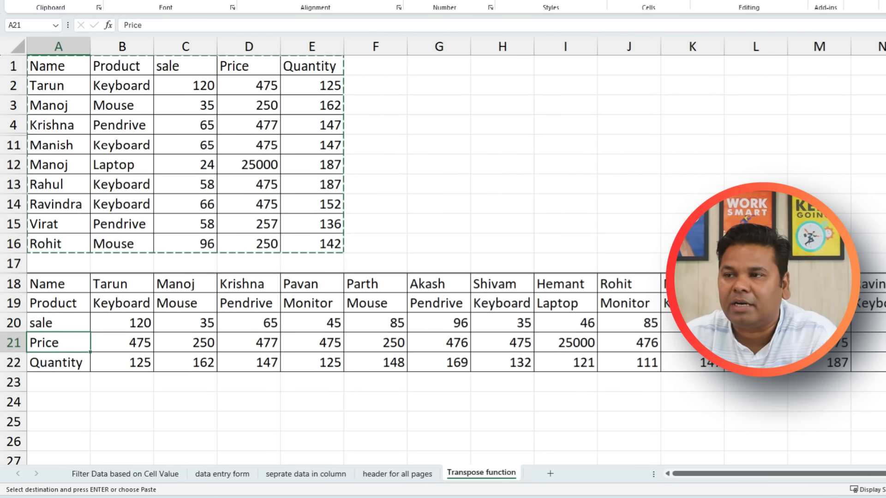
left_click(59, 363)
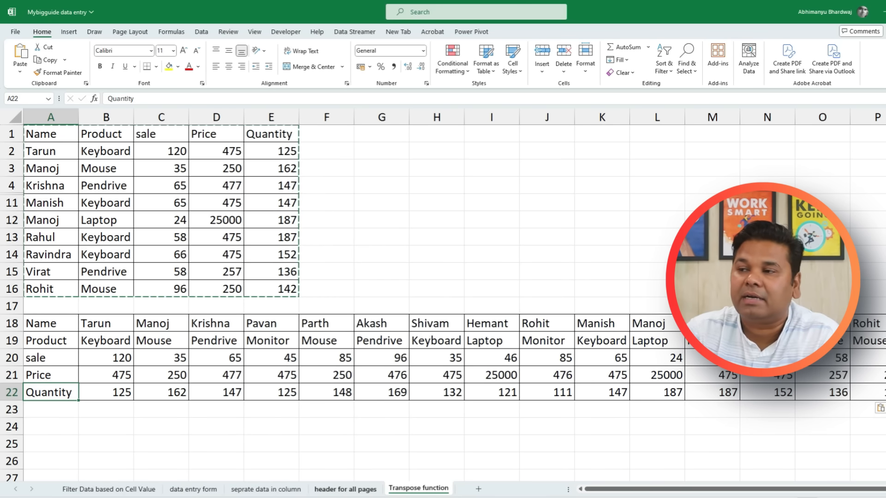
- Open the header for all pages sheet and look through the monthly data down to its last row
left_click(345, 489)
left_click(363, 272)
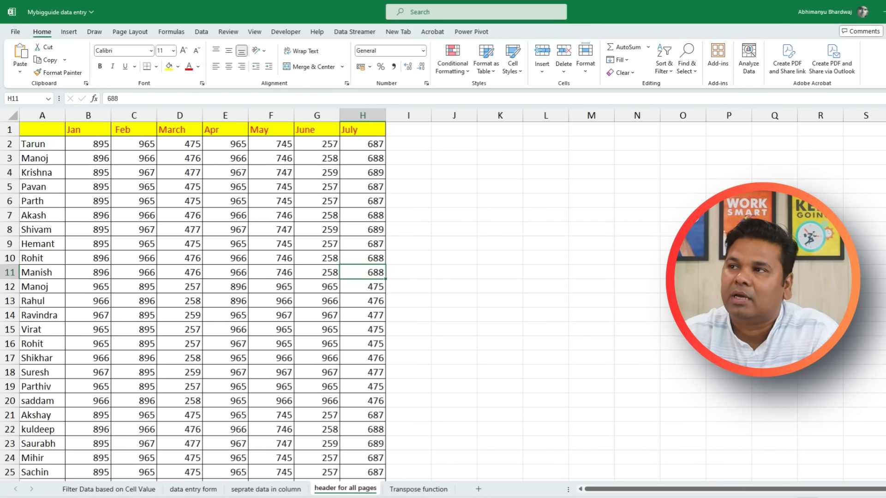
scroll(443, 295, "up", 5)
scroll(443, 295, "up", 2)
scroll(443, 296, "up", 2)
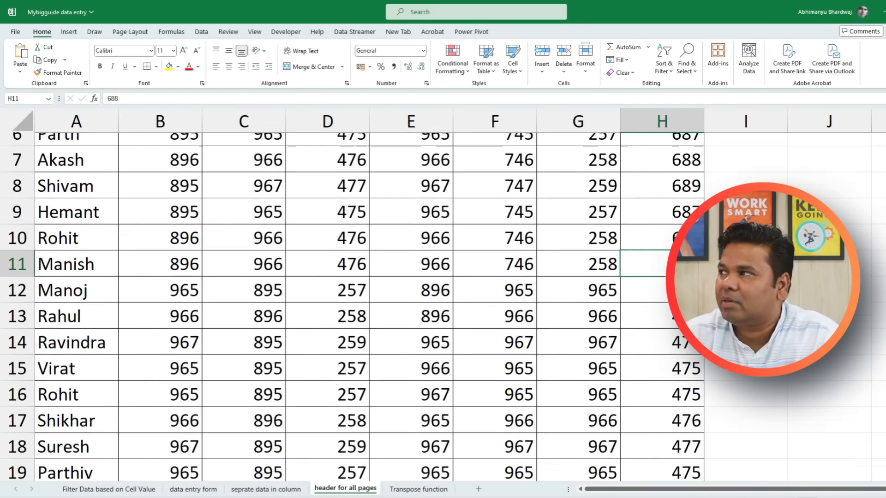
scroll(443, 304, "down", 11)
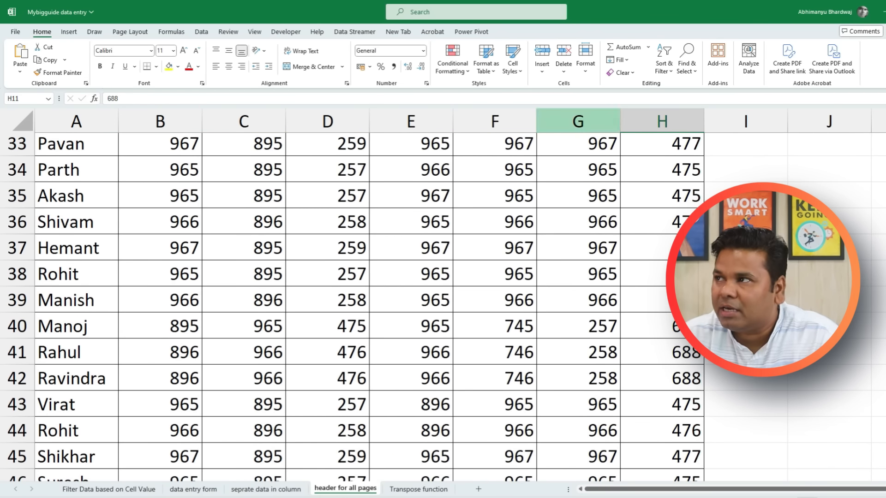
scroll(443, 304, "down", 12)
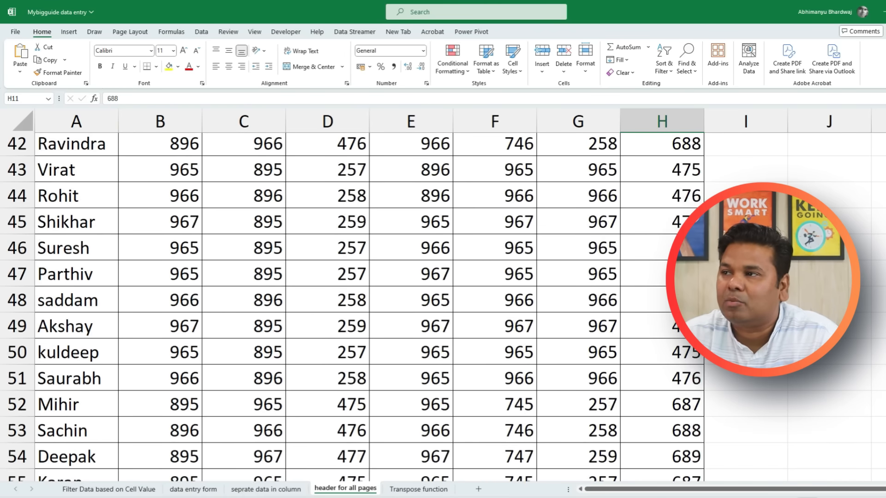
scroll(442, 304, "down", 6)
scroll(443, 304, "up", 4)
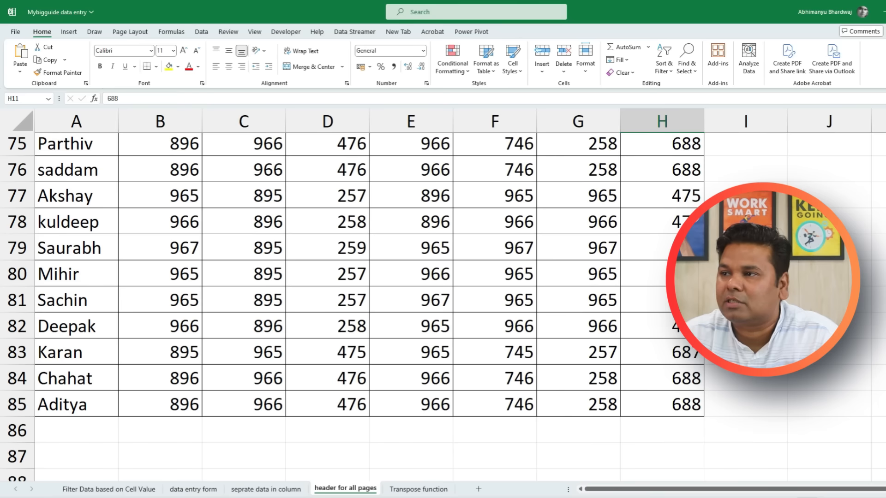
- Check whether columns B to H can be identified at the end of the data, and return to the month headings
left_click(160, 430)
left_click(160, 121)
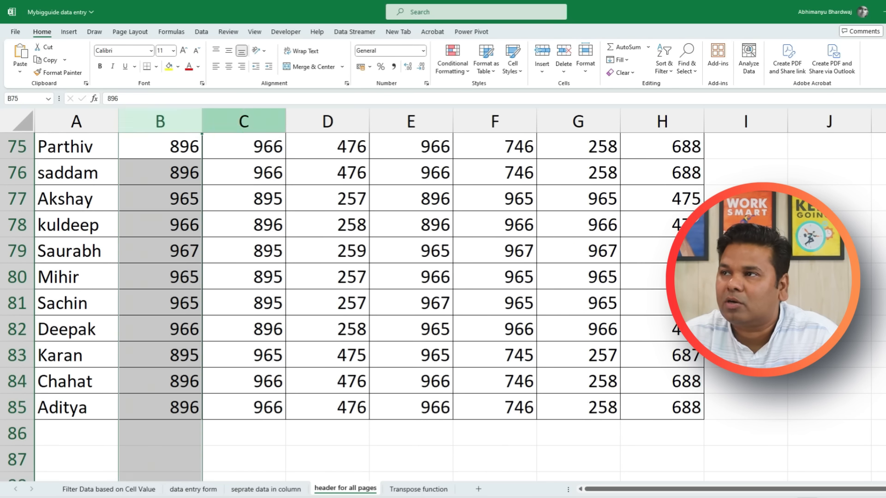
left_click(243, 122)
left_click(411, 121)
left_click(494, 121)
left_click(662, 122)
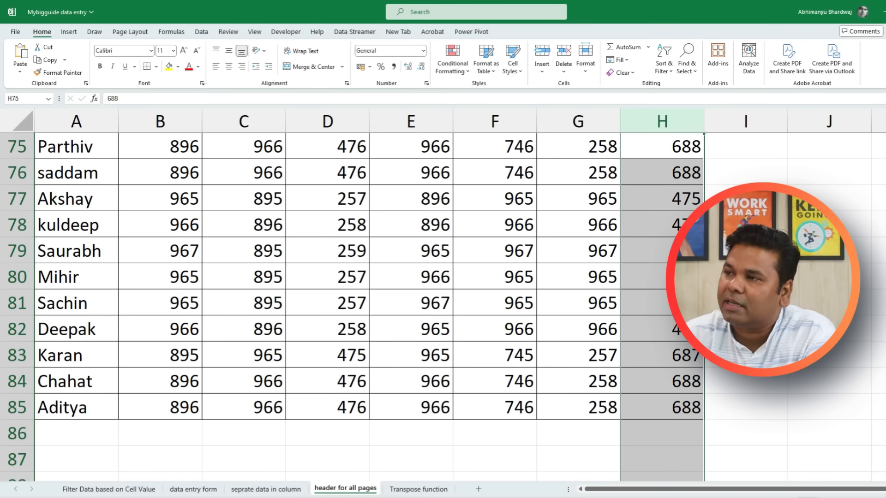
scroll(443, 304, "up", 20)
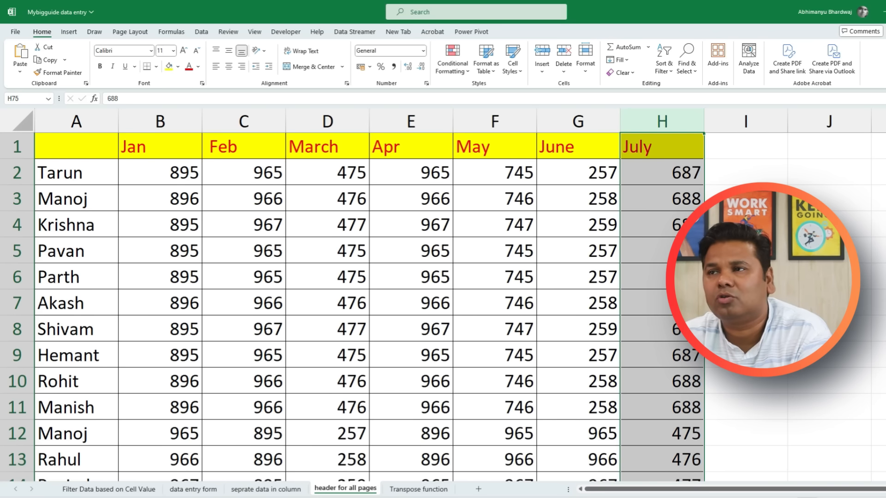
- Freeze the top row containing the month headings and check it against rows further down the sheet
left_click(17, 146)
scroll(351, 299, "down", 10)
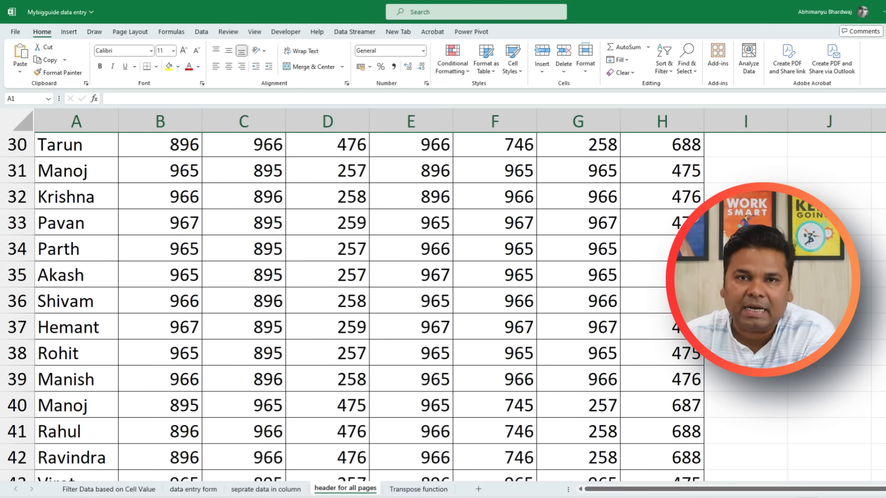
scroll(351, 300, "up", 10)
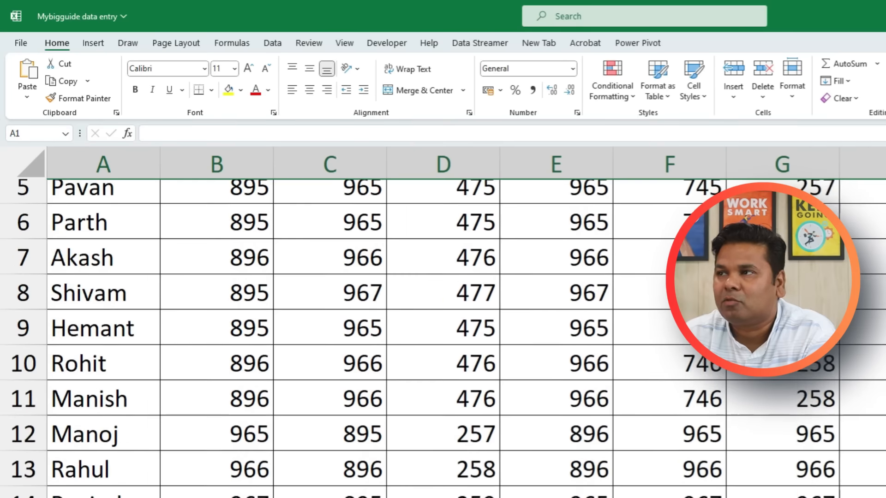
scroll(442, 337, "up", 2)
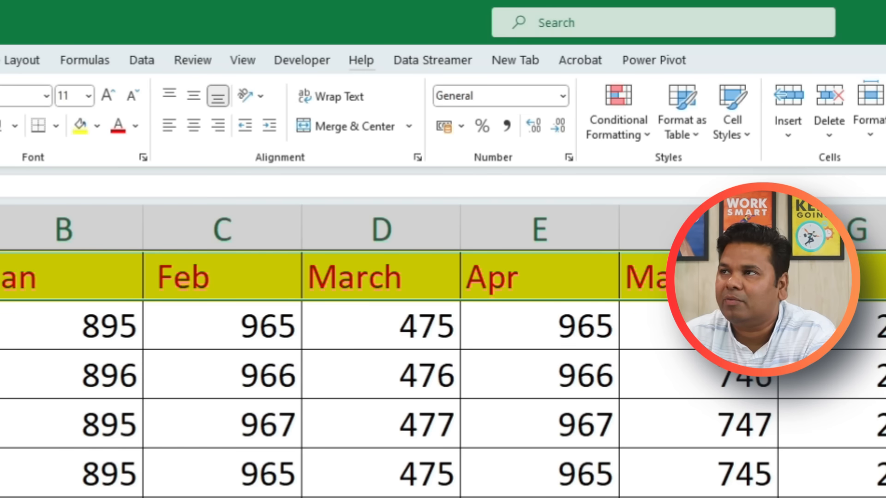
left_click(243, 61)
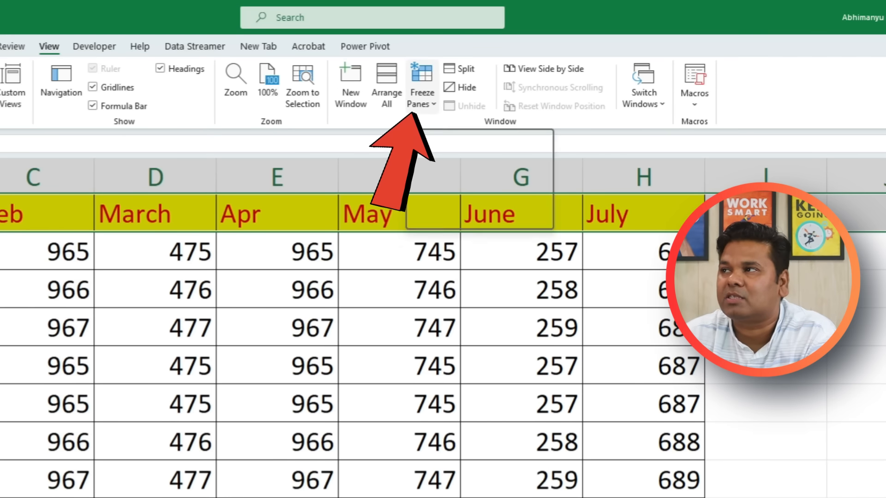
left_click(421, 88)
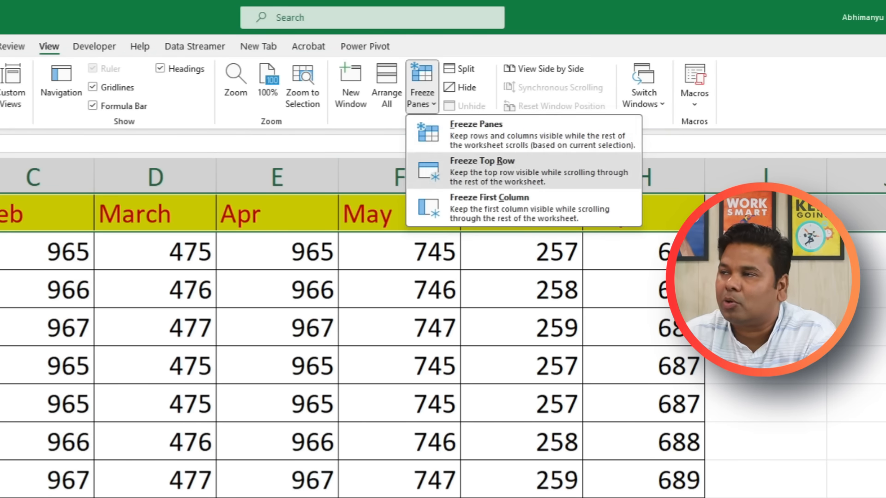
left_click(482, 171)
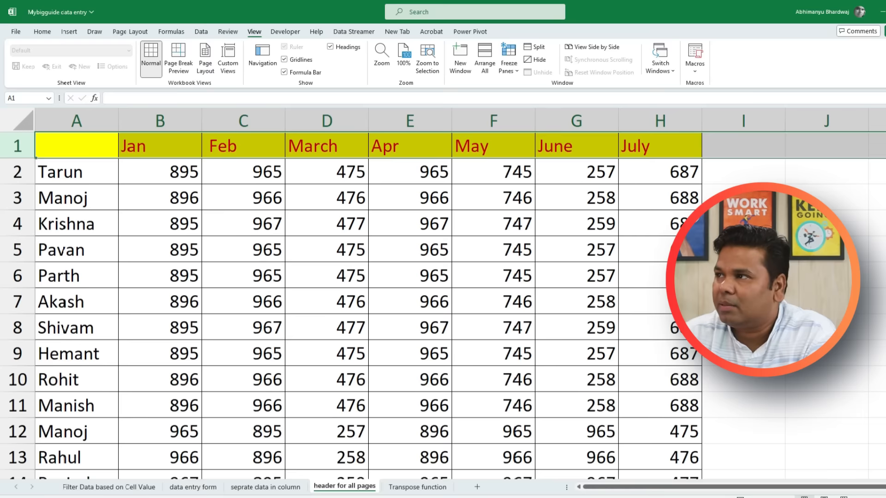
scroll(350, 319, "down", 8)
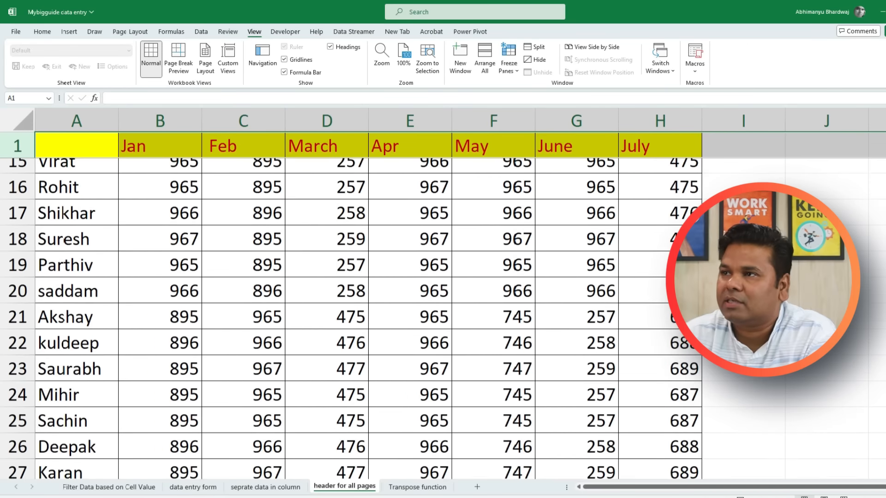
scroll(351, 318, "down", 16)
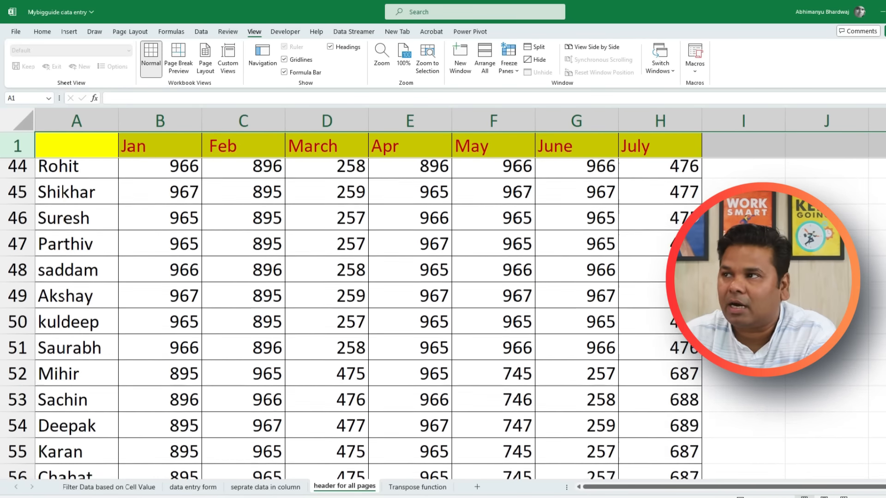
- Check the frozen month headings against columns B, E, F and H at the end of the data
scroll(351, 318, "down", 3)
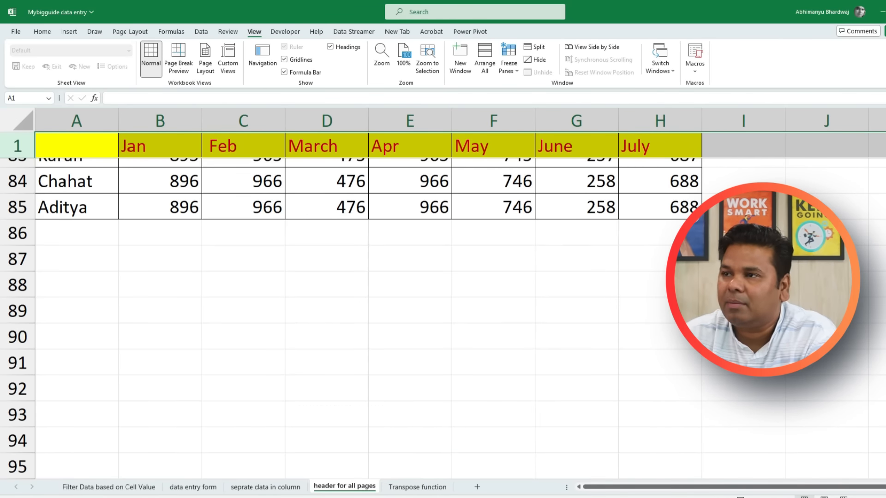
left_click(159, 233)
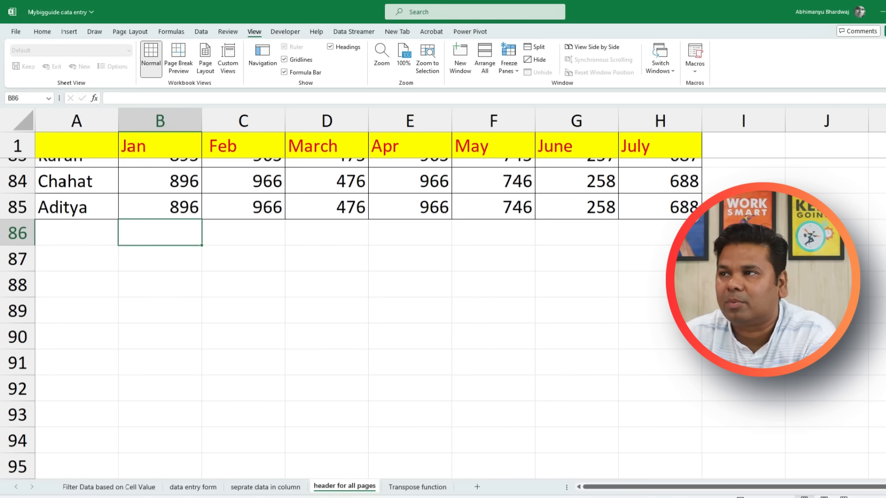
left_click(409, 232)
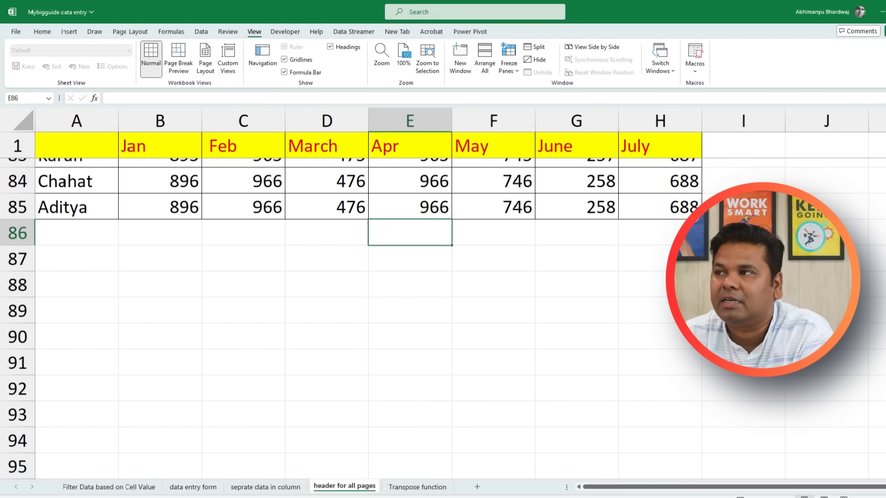
left_click(493, 233)
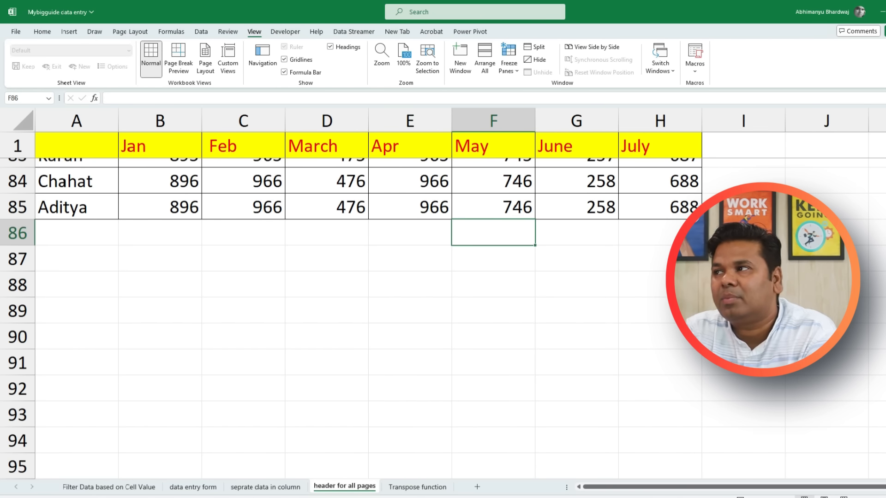
left_click(659, 233)
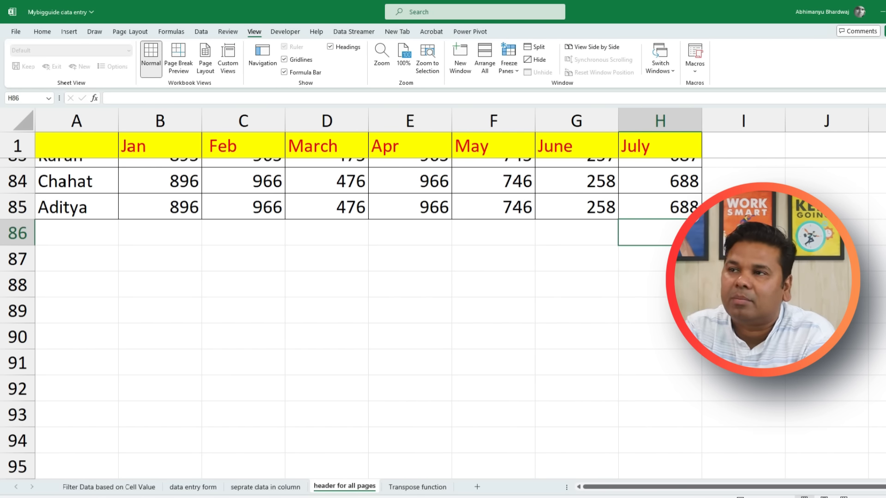
scroll(351, 319, "down", 2)
scroll(350, 319, "up", 20)
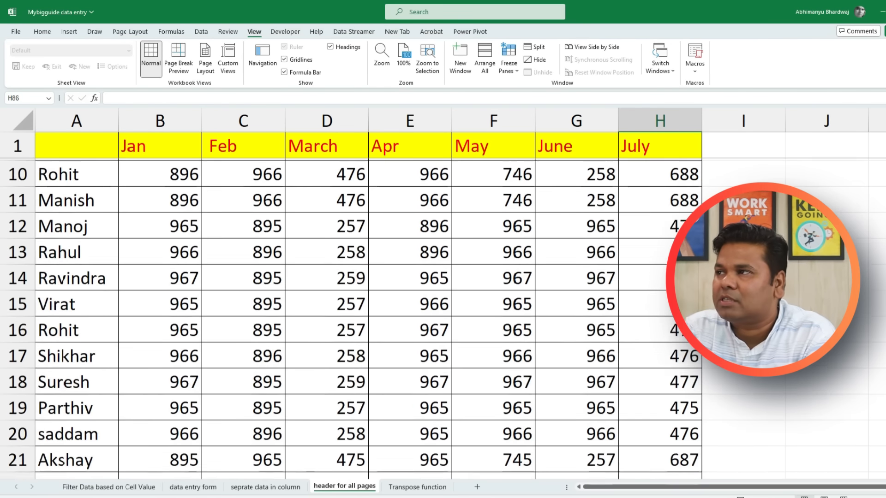
- Freeze the first column containing the names and check it against the month columns further across the sheet
scroll(452, 296, "right", 2)
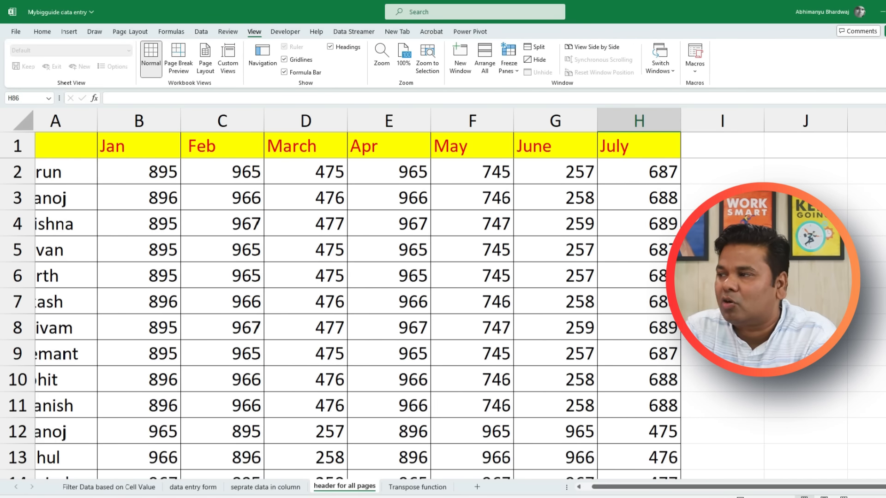
scroll(452, 295, "right", 2)
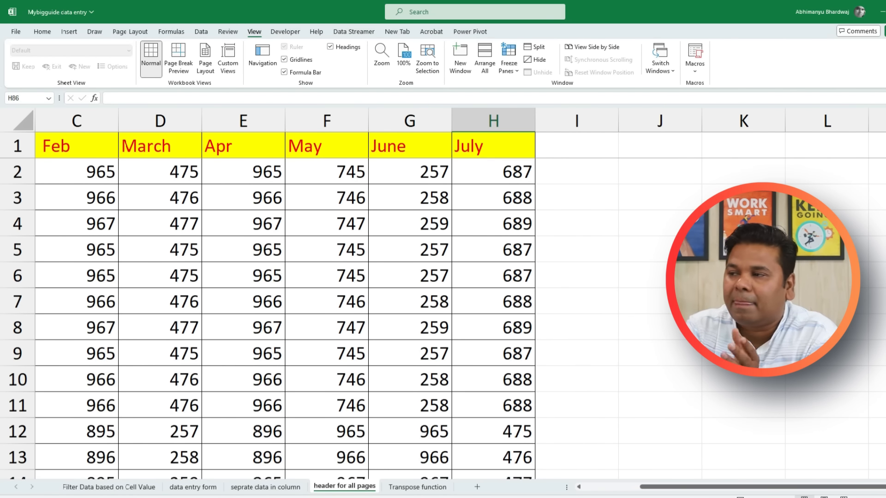
scroll(452, 295, "left", 3)
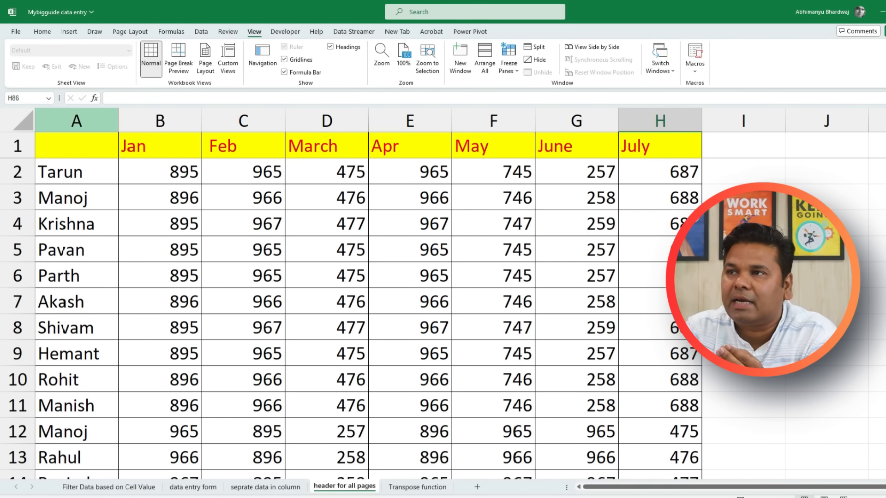
left_click(76, 121)
left_click(509, 59)
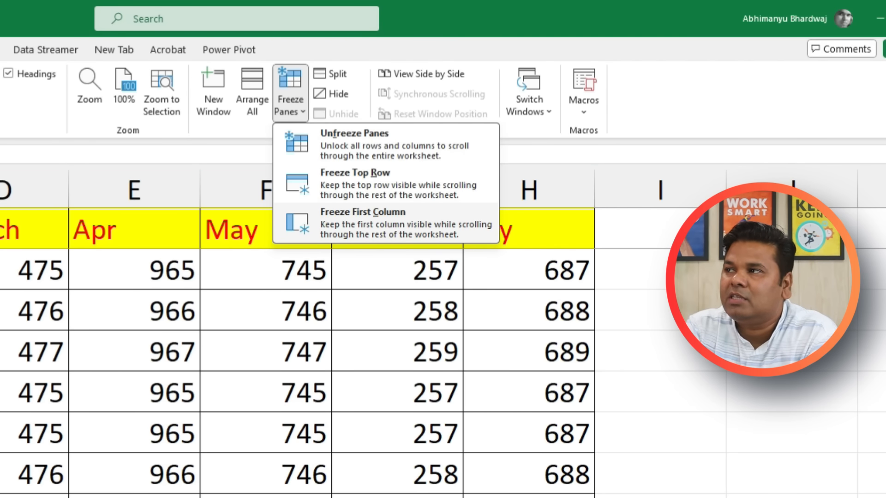
left_click(362, 217)
scroll(369, 304, "up", 2)
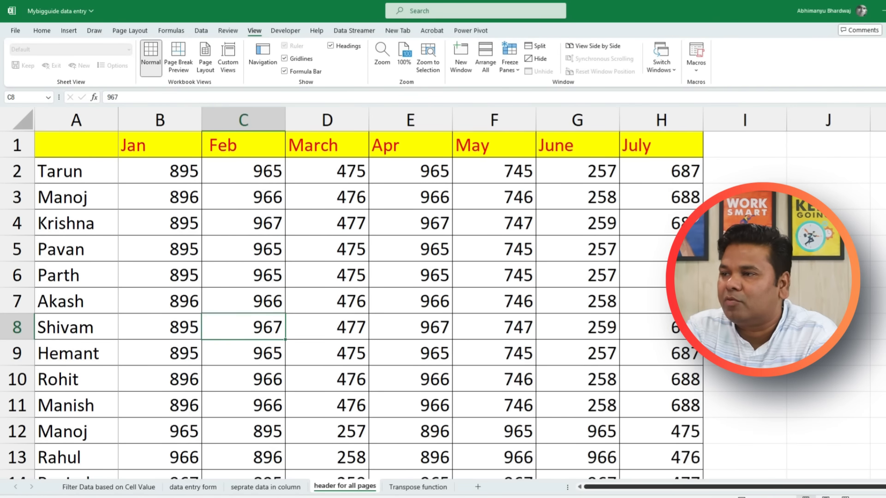
scroll(416, 295, "right", 1)
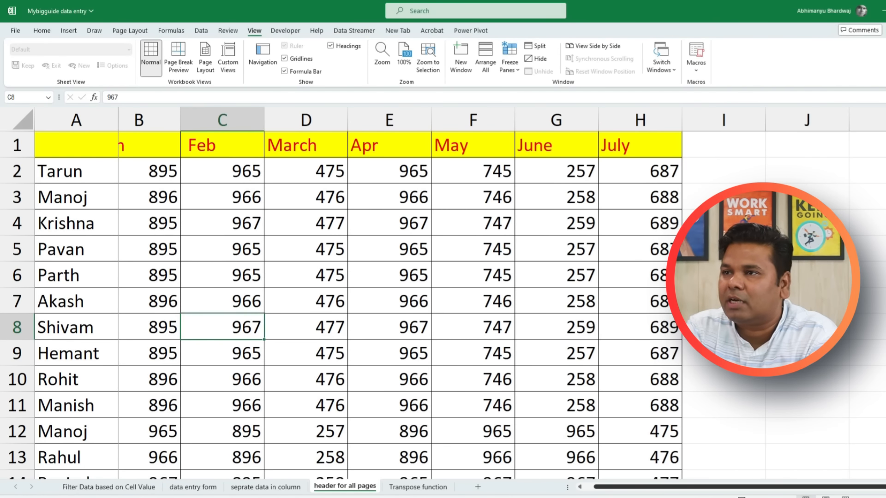
scroll(462, 295, "right", 5)
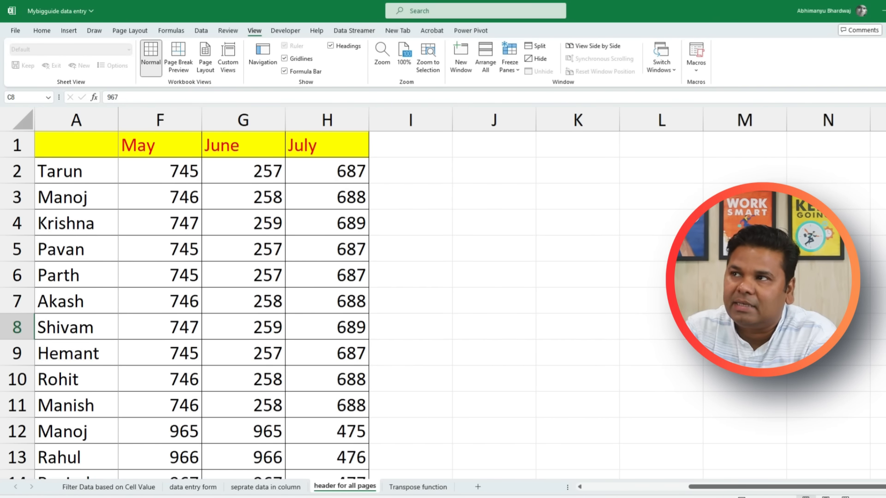
scroll(461, 296, "left", 5)
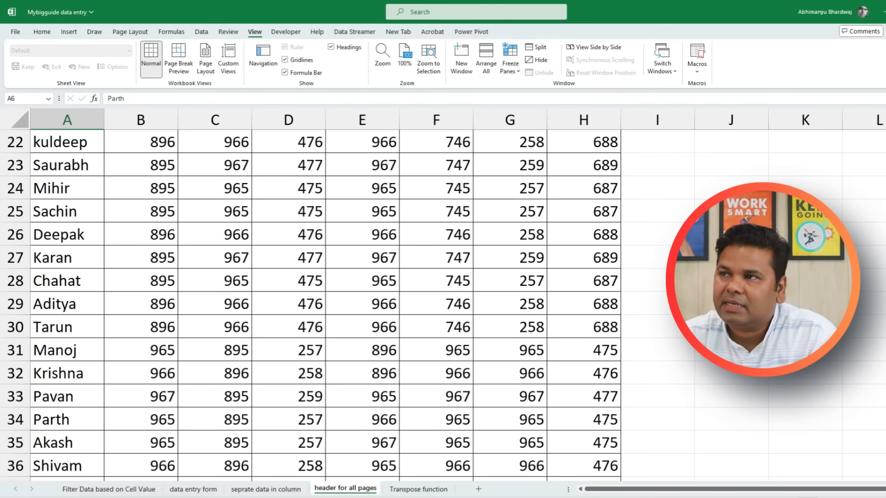
scroll(323, 300, "down", 3)
scroll(323, 300, "up", 3)
scroll(323, 300, "up", 7)
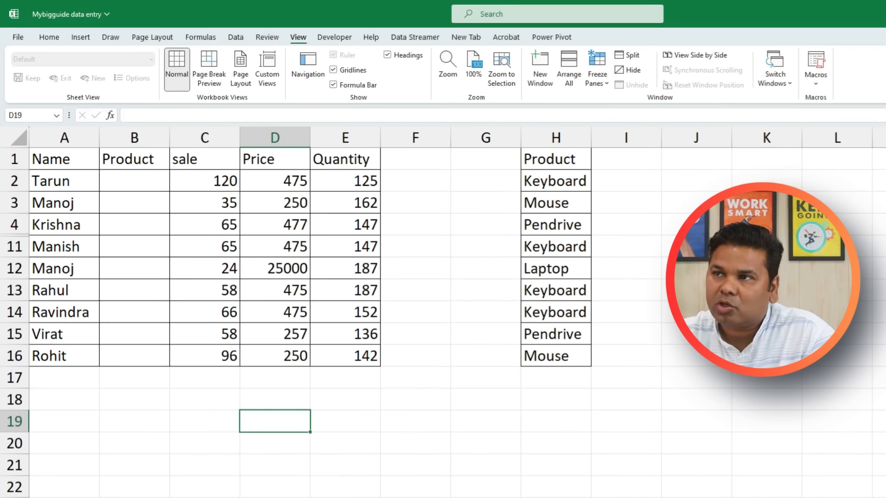
- Review the Name, Product, sale, Price and Quantity columns of the sales table, including the blank Product cells B2:B16
left_click_drag(65, 160, 65, 357)
left_click_drag(134, 159, 135, 290)
left_click(204, 180)
left_click(275, 159)
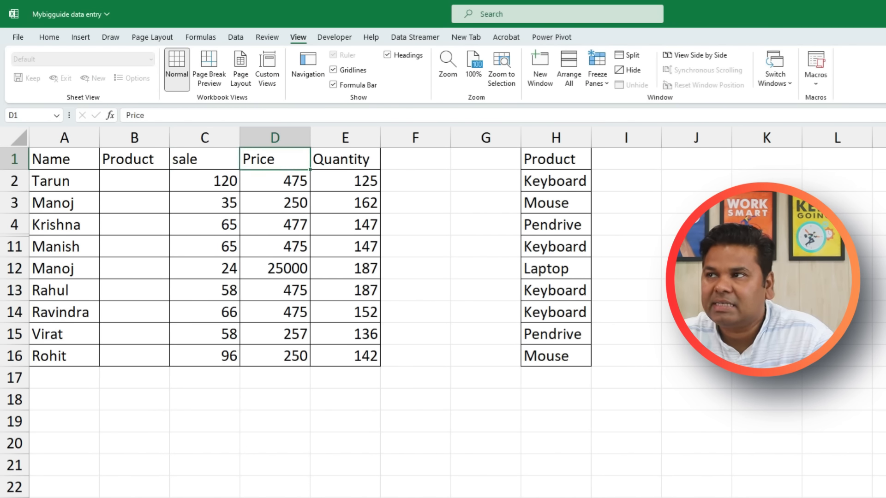
left_click(345, 159)
left_click_drag(135, 181, 135, 356)
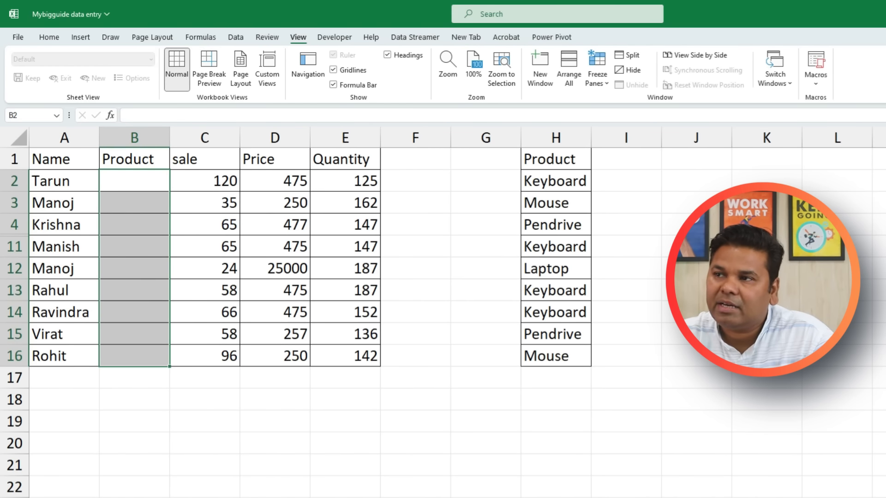
- Examine the product entries in H2:H16 and compare them with the blank Product cells of the sales table
left_click(556, 181)
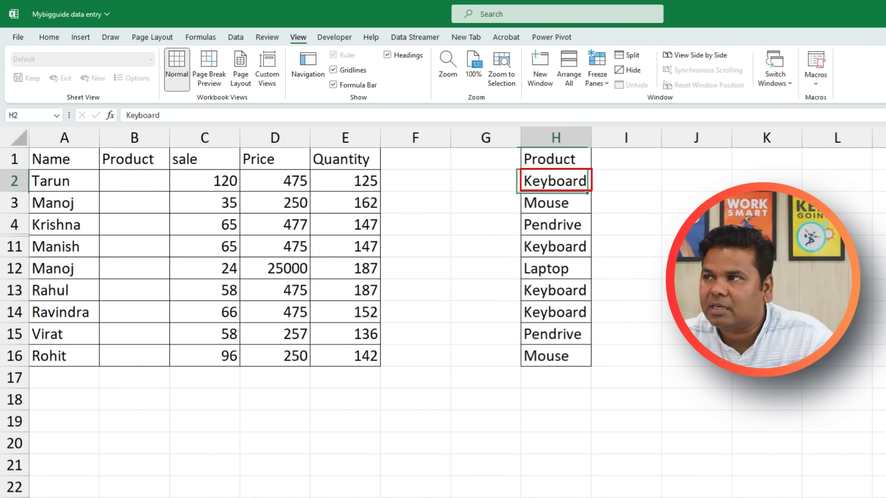
left_click(555, 203)
left_click(556, 225)
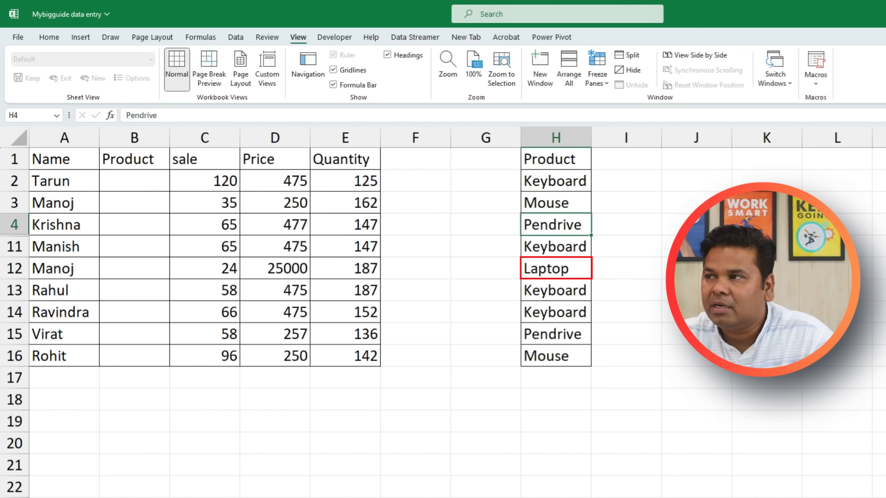
left_click(556, 268)
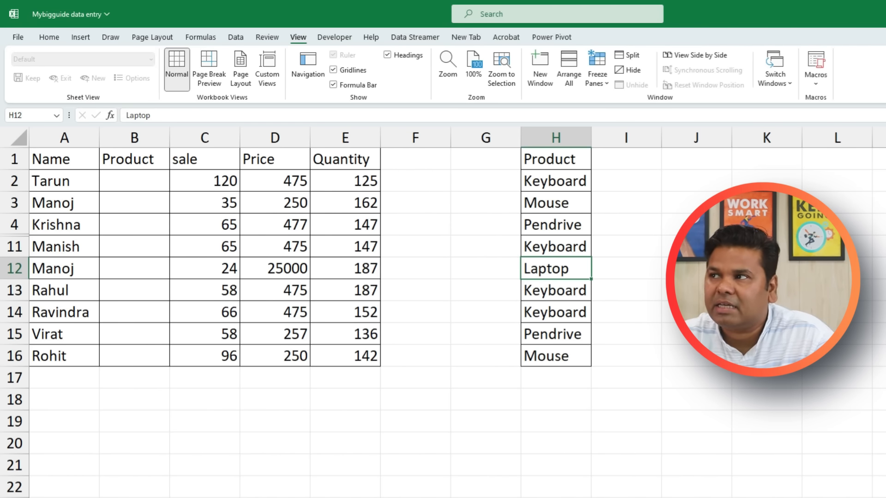
left_click_drag(556, 181, 556, 356)
left_click_drag(134, 181, 134, 356)
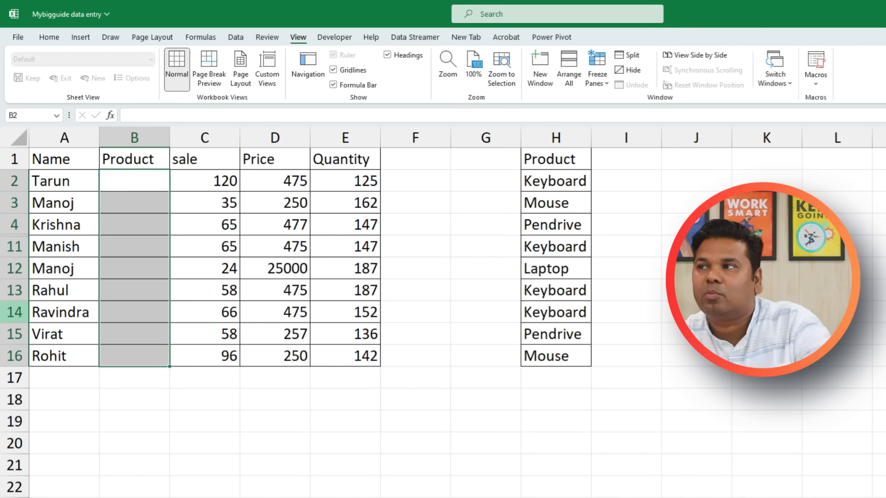
- Apply List data validation to cell B2 with =$H$2:$H$16 as the source and an in-cell dropdown
left_click(134, 180)
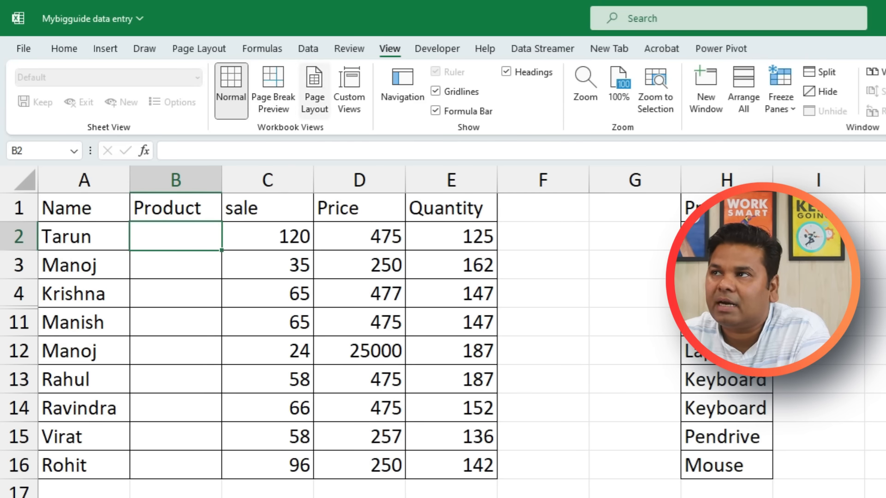
left_click(308, 48)
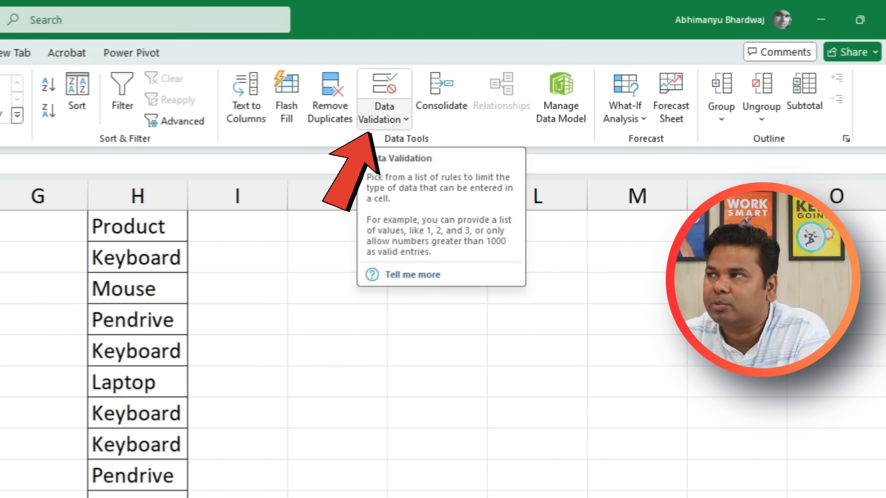
left_click(381, 119)
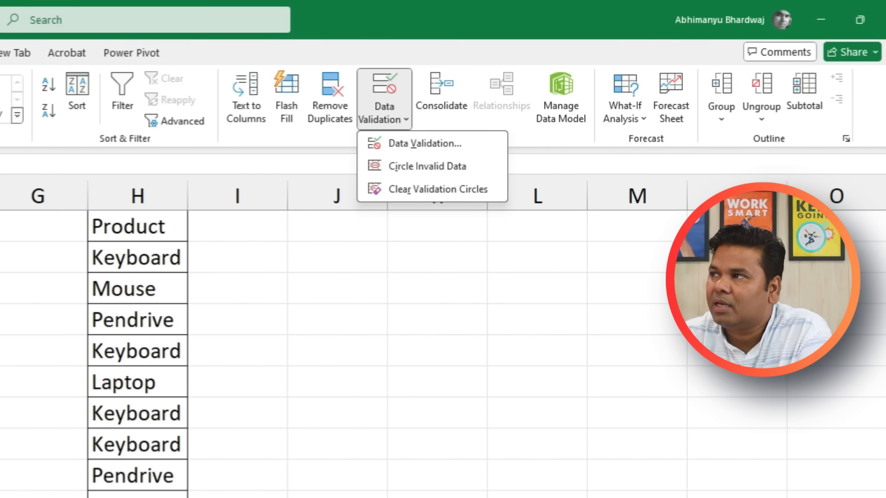
left_click(424, 143)
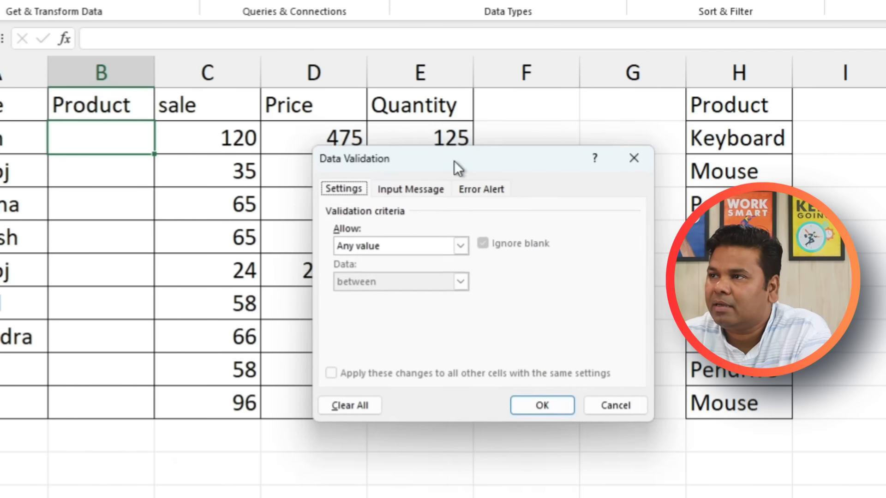
left_click_drag(454, 160, 360, 136)
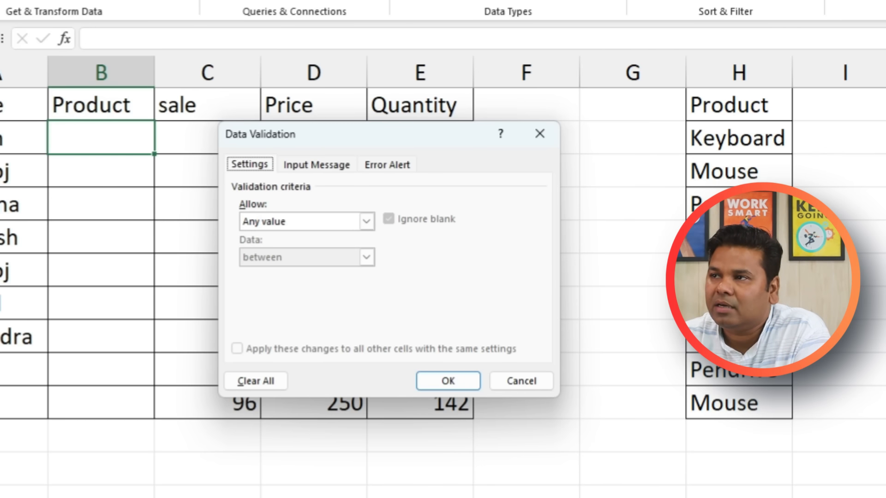
left_click(366, 221)
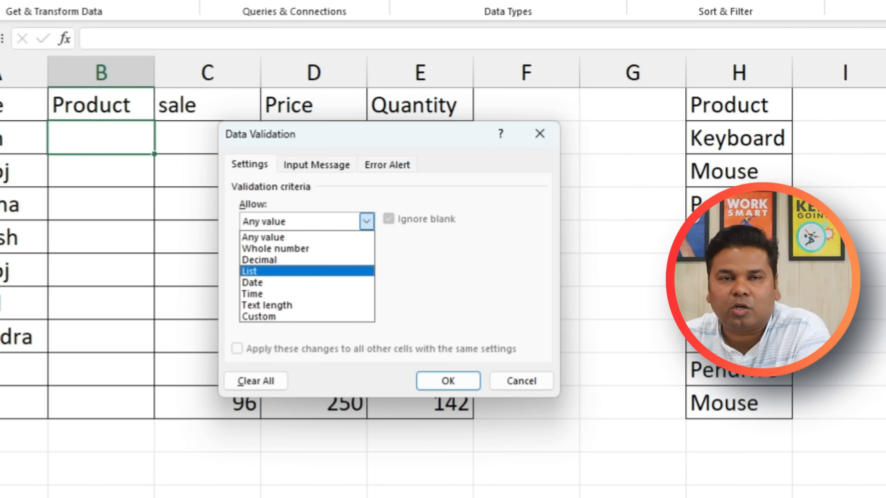
left_click(276, 272)
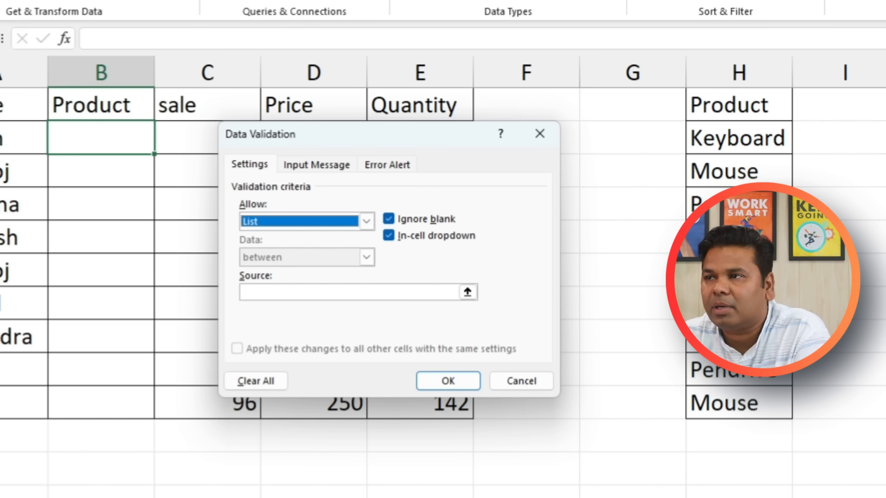
left_click(468, 292)
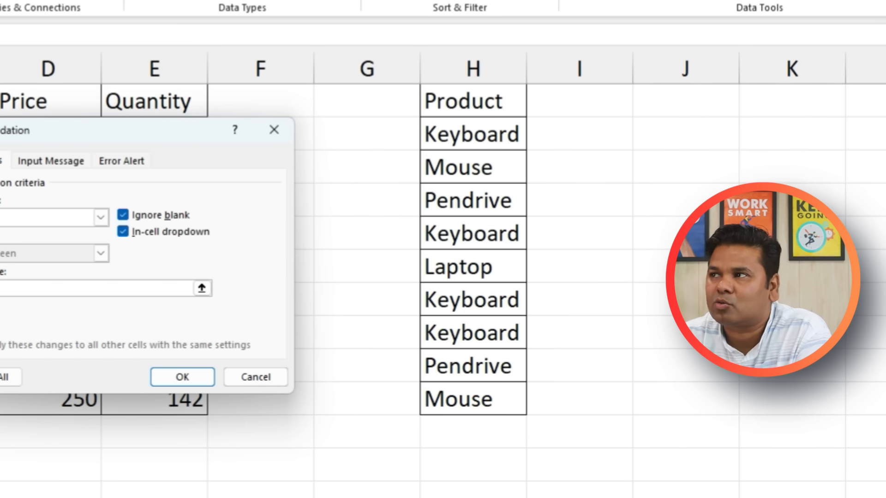
left_click_drag(473, 134, 489, 406)
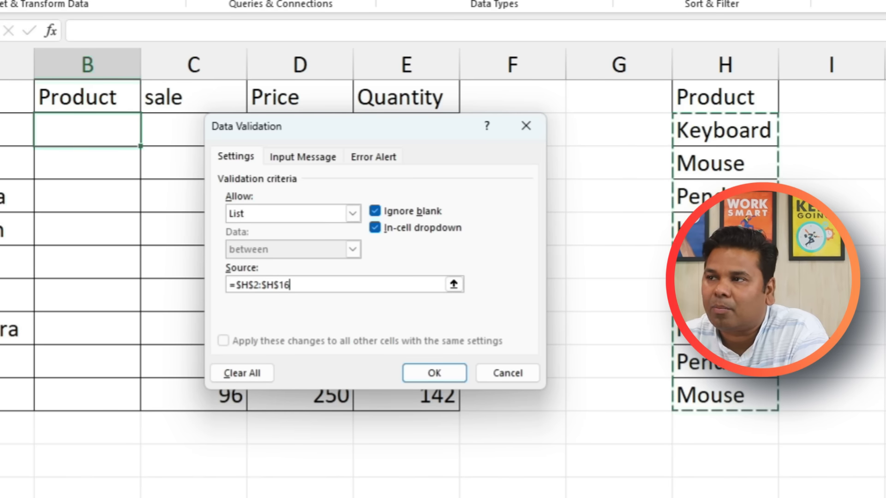
key("Return")
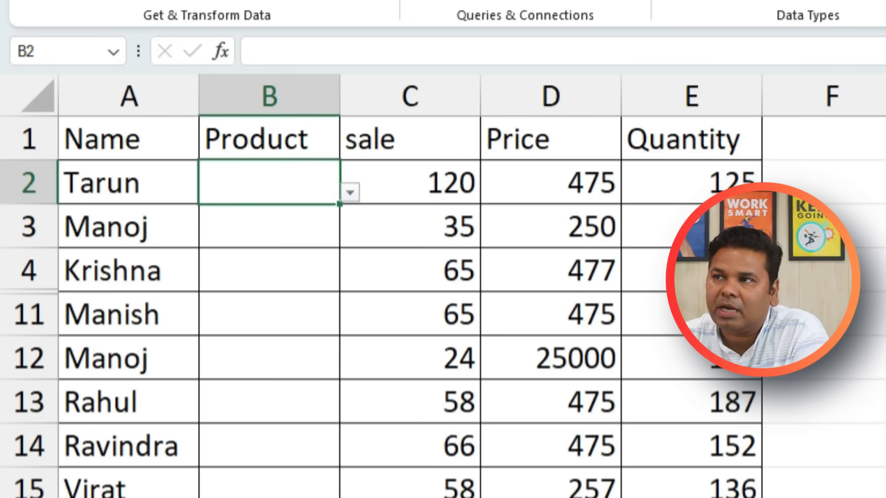
- View the product choices offered by the drop-down list in cell B2 without choosing one
key("alt+Down")
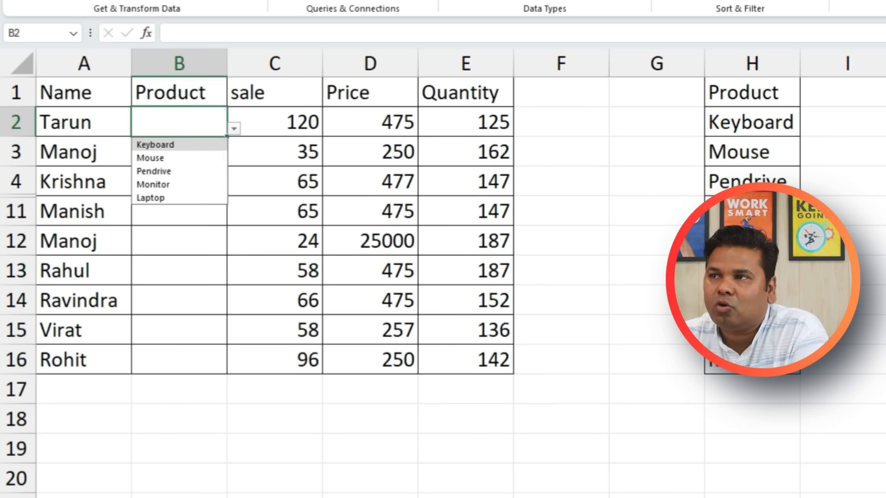
key("Escape")
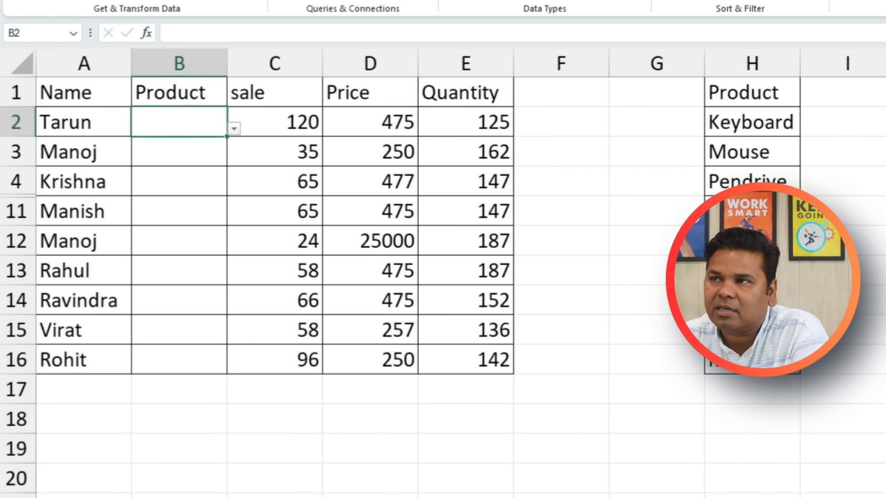
left_click(234, 129)
left_click(274, 152)
- Copy the drop-down list from cell B2 down the Product column to B16
left_click(179, 122)
left_click_drag(227, 137, 219, 364)
left_click(274, 479)
- Check the cells of the Product column from B2 to B16 for the drop-down list and return to B2
left_click(179, 122)
left_click(179, 182)
left_click(179, 211)
left_click(179, 241)
left_click(179, 270)
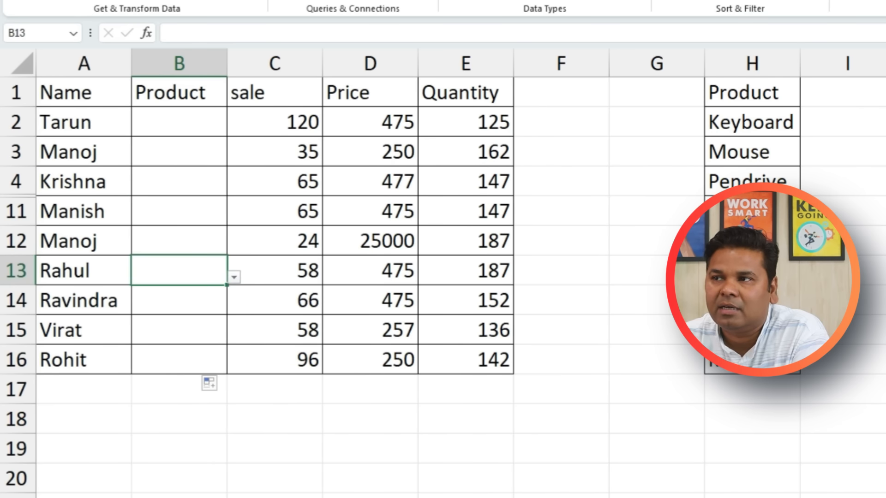
key("Down")
key("Down")
key("Down")
left_click(179, 152)
left_click(179, 122)
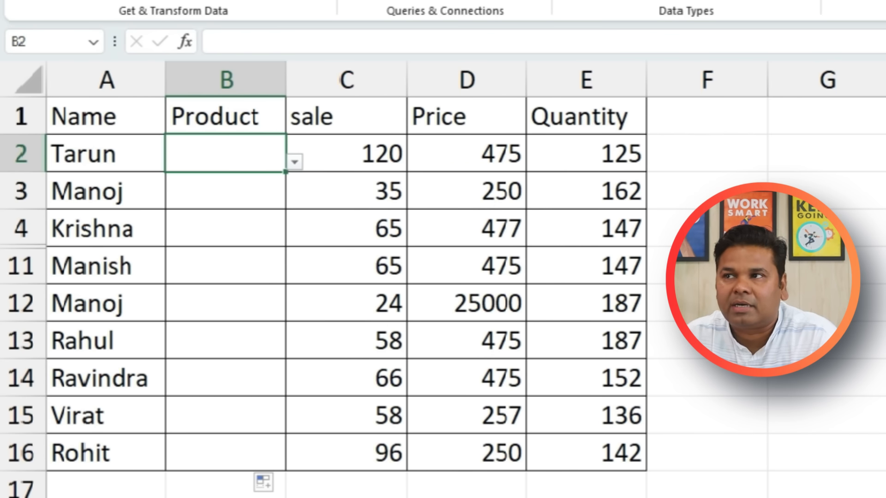
- Enter Laptop as the product in cell B2
type("l")
key("Return")
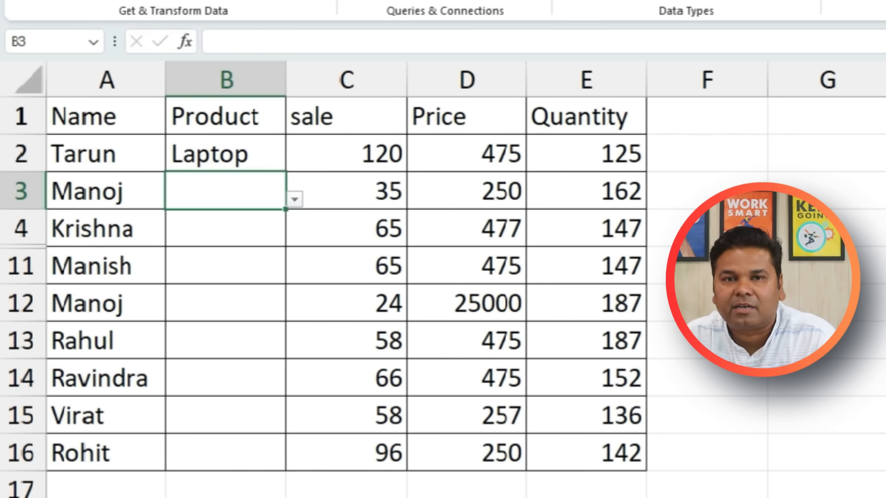
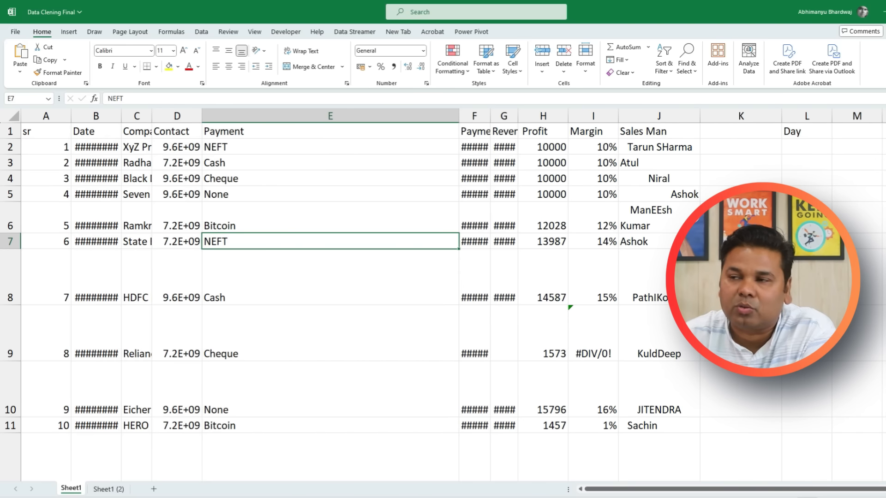
- Compare the raw data on Sheet1 with the cleaned table on Sheet1 (2), examining Sheet1's column widths, row heights, margin errors and salesman entries
left_click(108, 489)
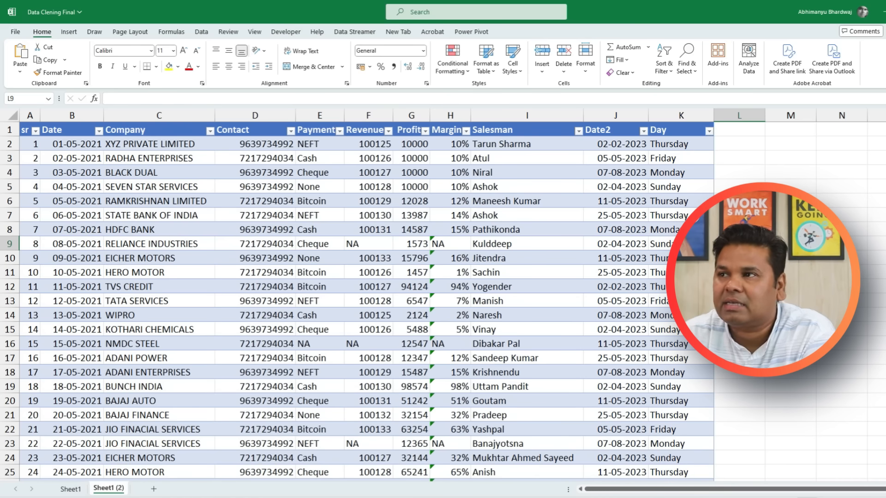
left_click(70, 489)
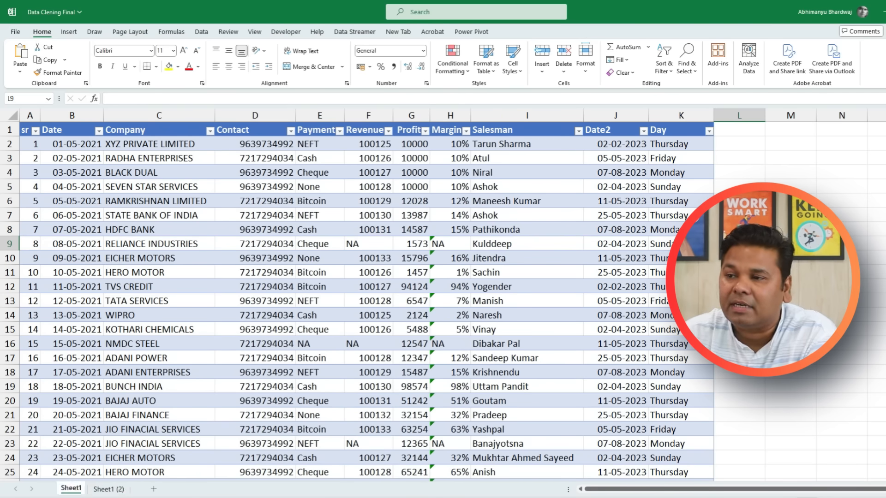
left_click(109, 489)
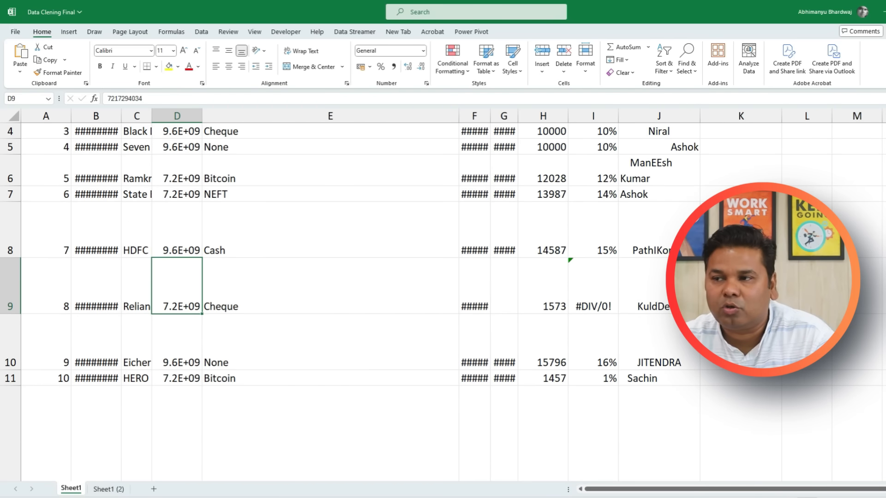
scroll(330, 302, "down", 1)
scroll(330, 303, "up", 2)
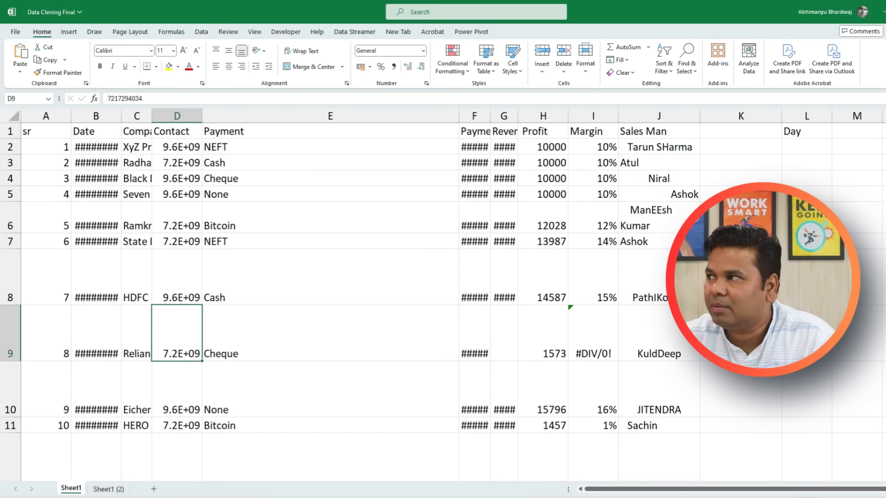
scroll(330, 302, "down", 5)
scroll(330, 302, "up", 1)
scroll(330, 303, "down", 1)
scroll(331, 302, "down", 1)
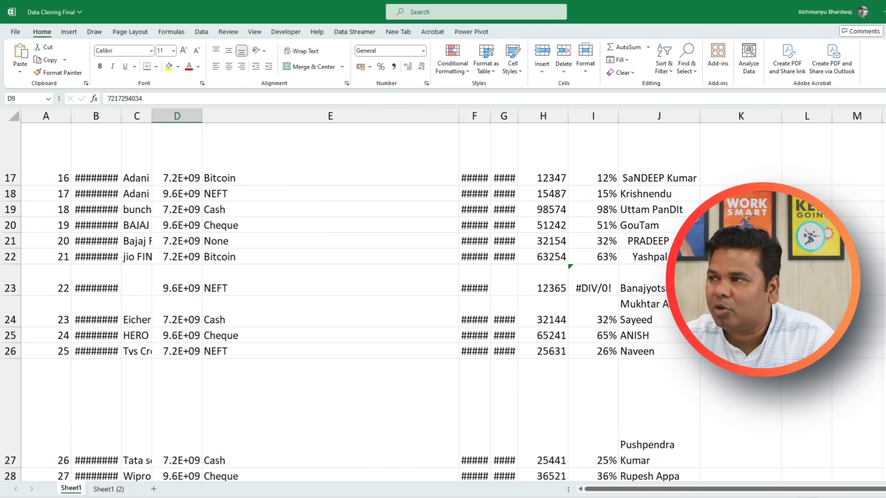
left_click(594, 281)
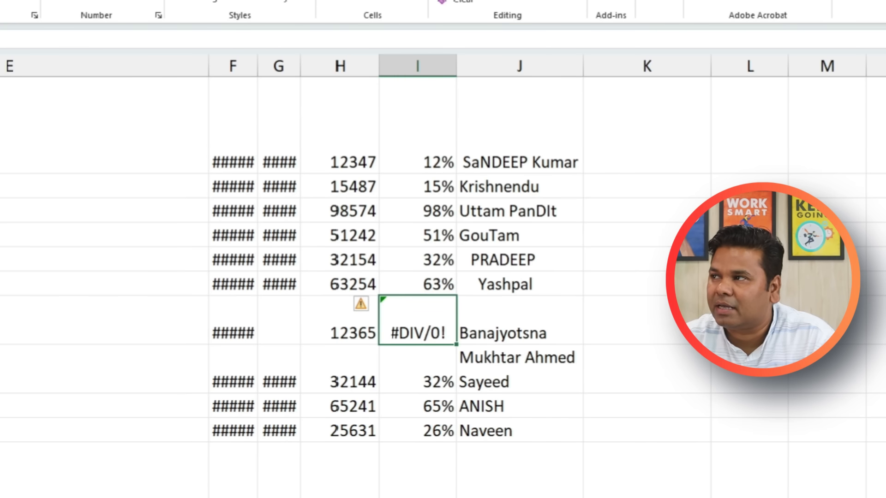
left_click(520, 156)
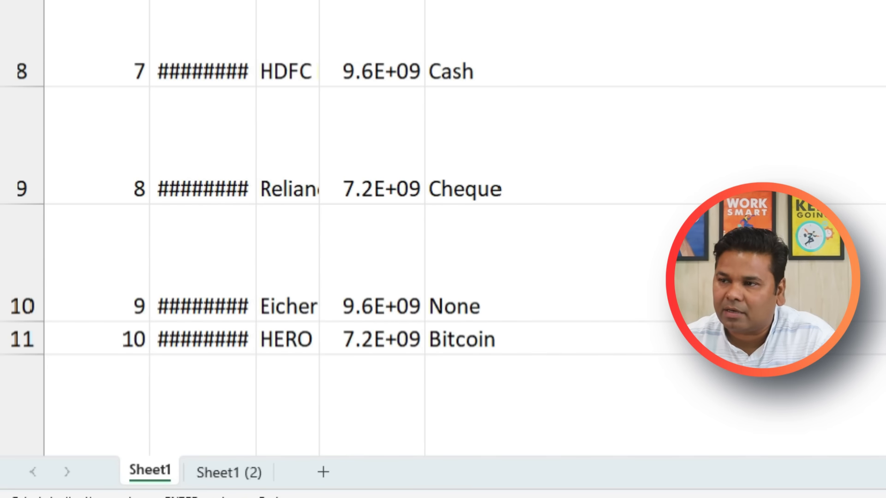
- Duplicate Sheet1, placing the copy between Sheet1 and Sheet1 (2)
left_click_drag(184, 453, 184, 468)
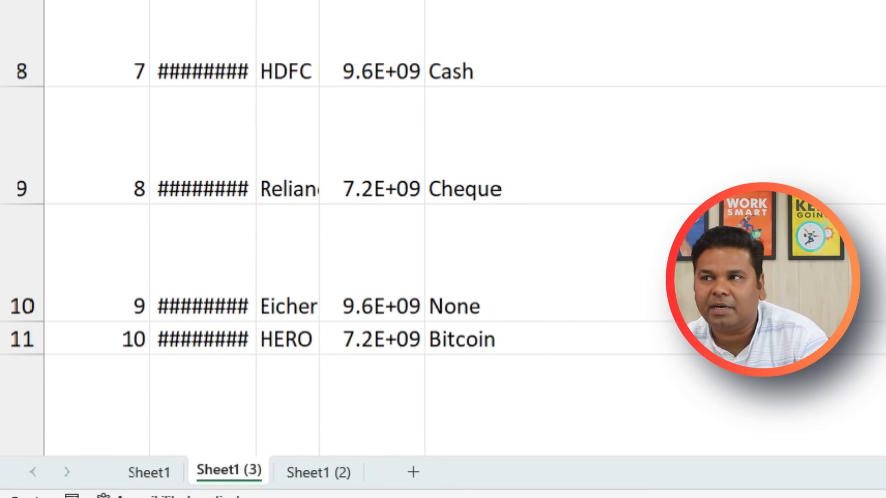
- AutoFit the column widths of the entire data range on the copied sheet
left_click(287, 145)
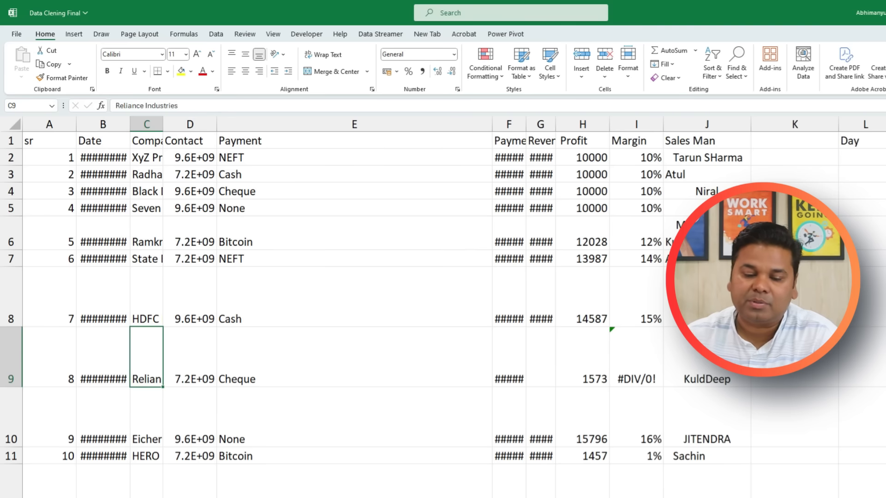
key("ctrl+a")
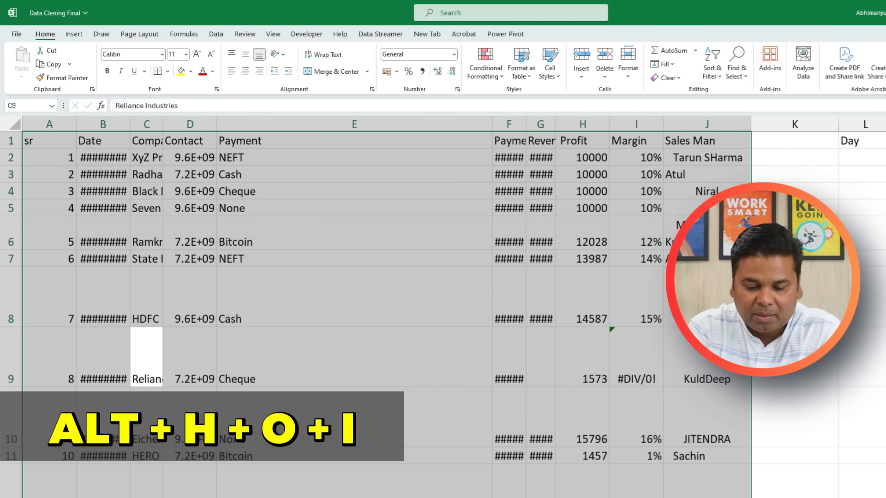
key("alt+h")
key("o")
key("i")
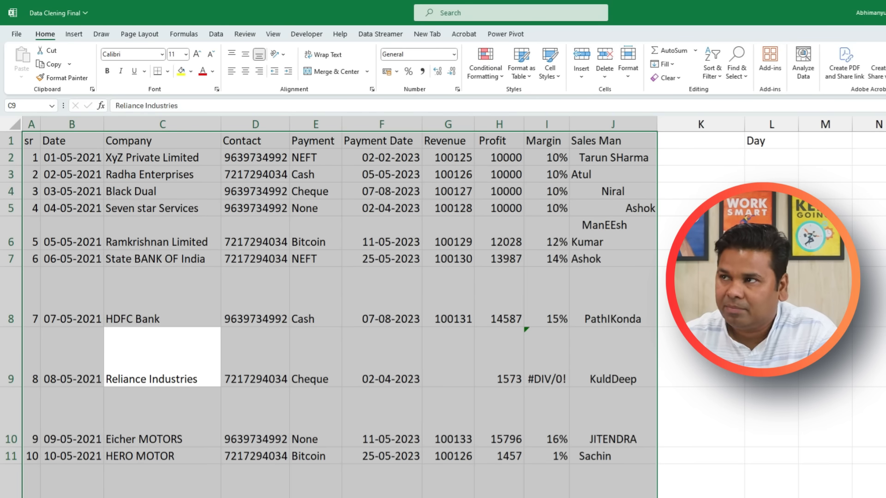
left_click(255, 297)
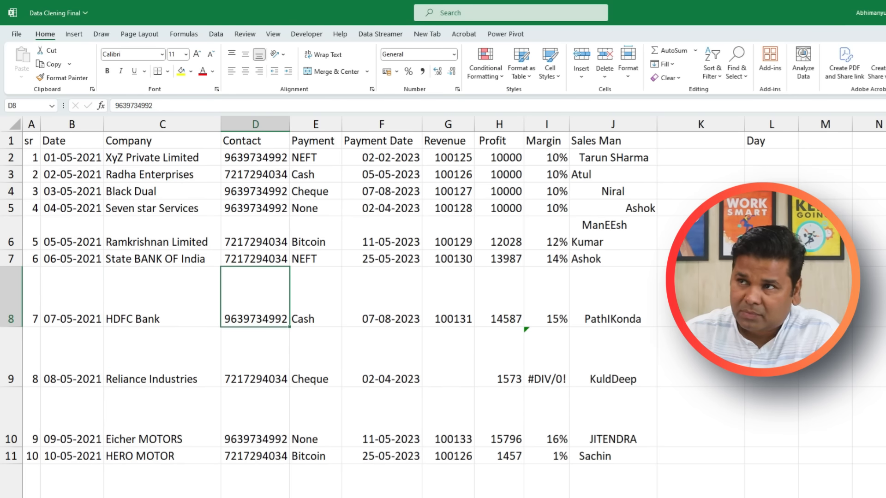
left_click_drag(32, 157, 498, 378)
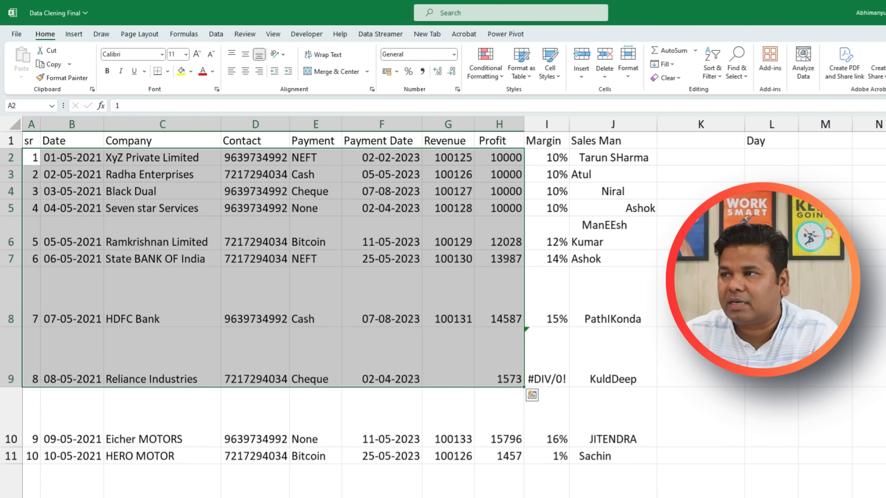
left_click(381, 296)
left_click(382, 357)
left_click(381, 417)
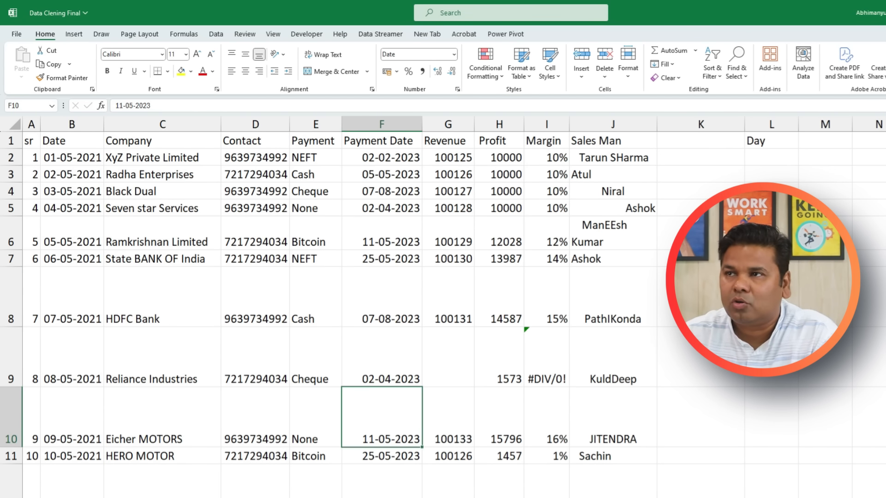
- AutoFit the row heights of the entire data range
left_click(71, 191)
key("ctrl+a")
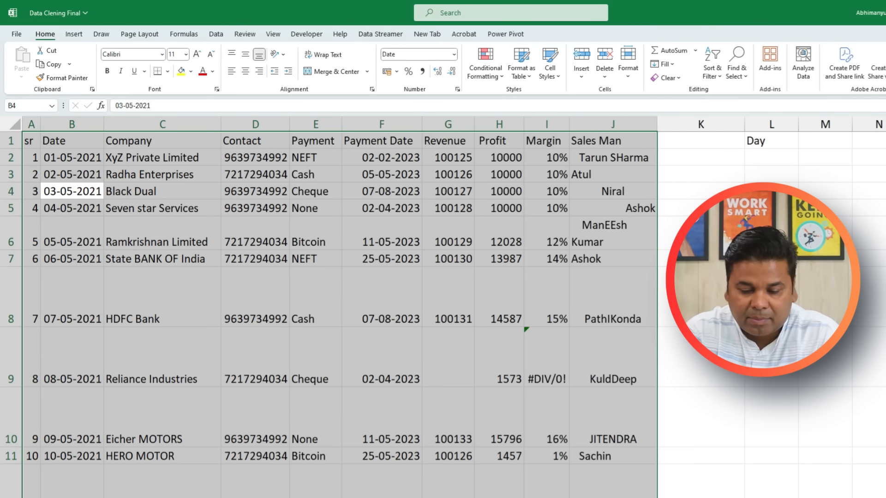
key("alt+h")
key("o")
key("a")
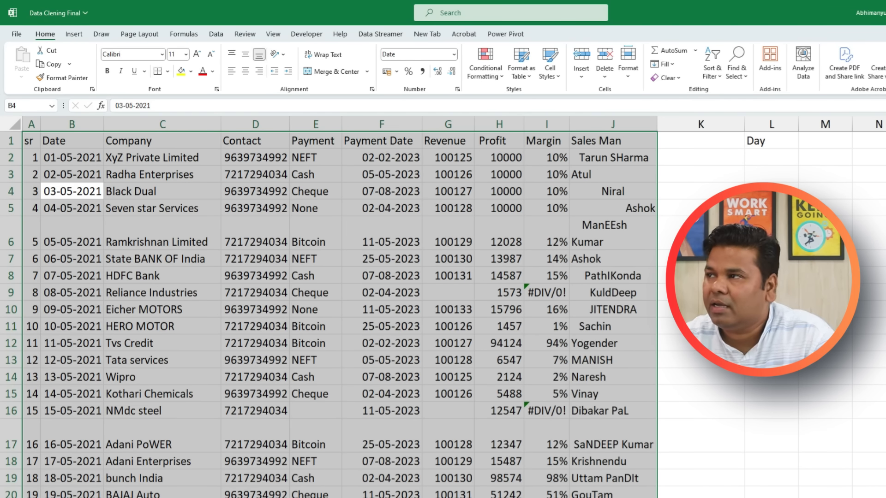
- Widen the Sales Man column so the wrapped name in J6 fits on one line
left_click(613, 234)
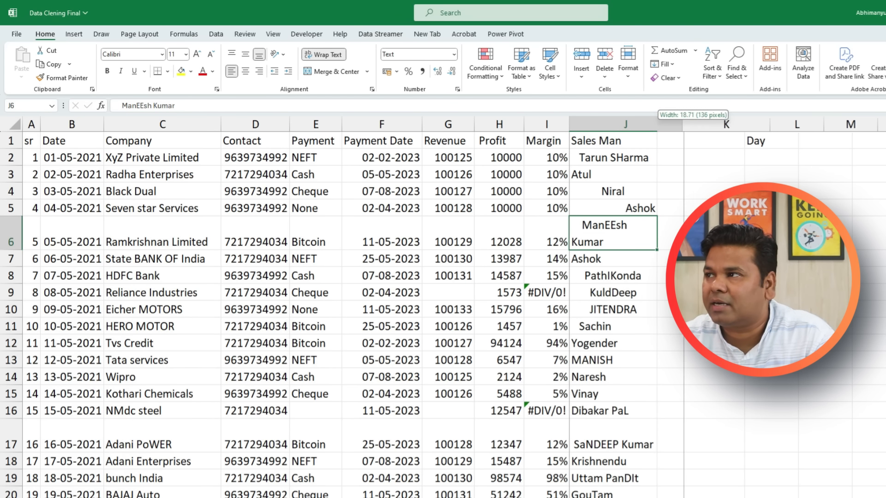
key("alt+h")
key("o")
key("i")
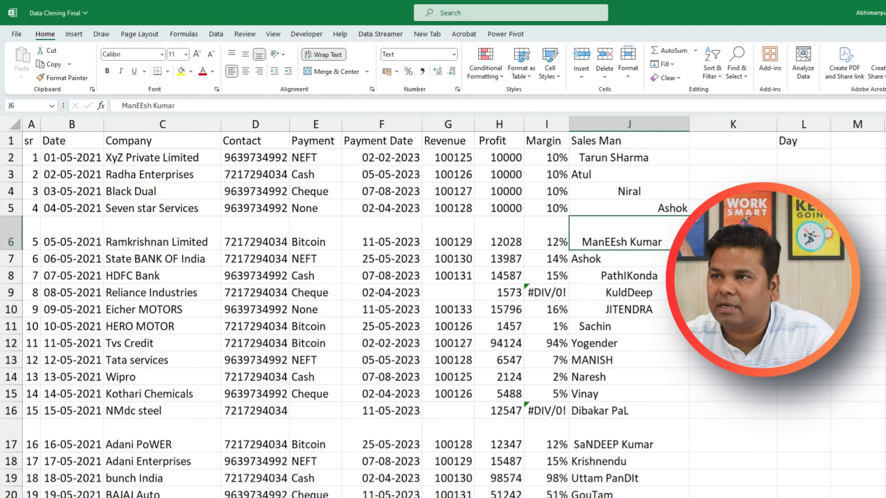
- AutoFit both the column widths and the row heights of the entire data range again
left_click(162, 234)
key("ctrl+a")
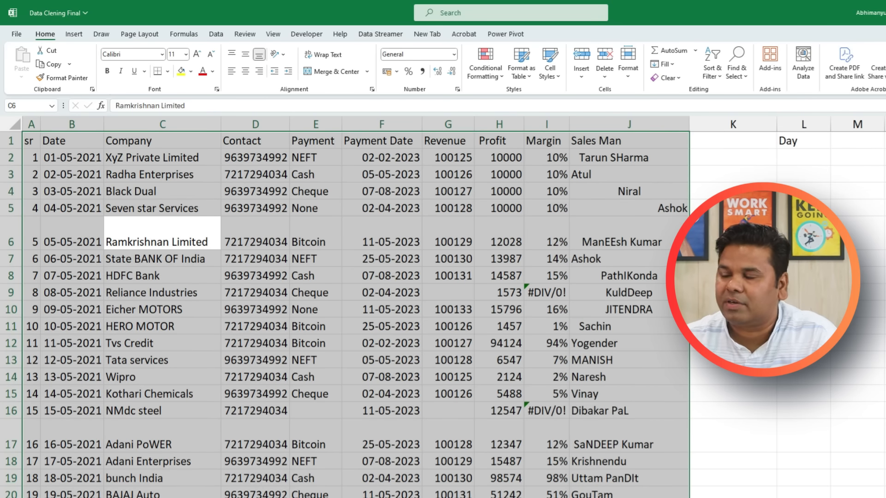
key("alt+h")
key("o")
key("i")
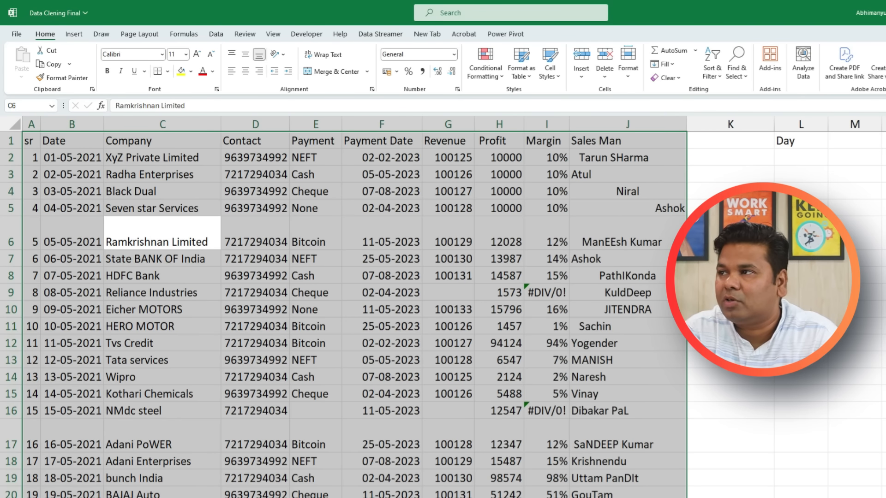
key("alt+h")
key("o")
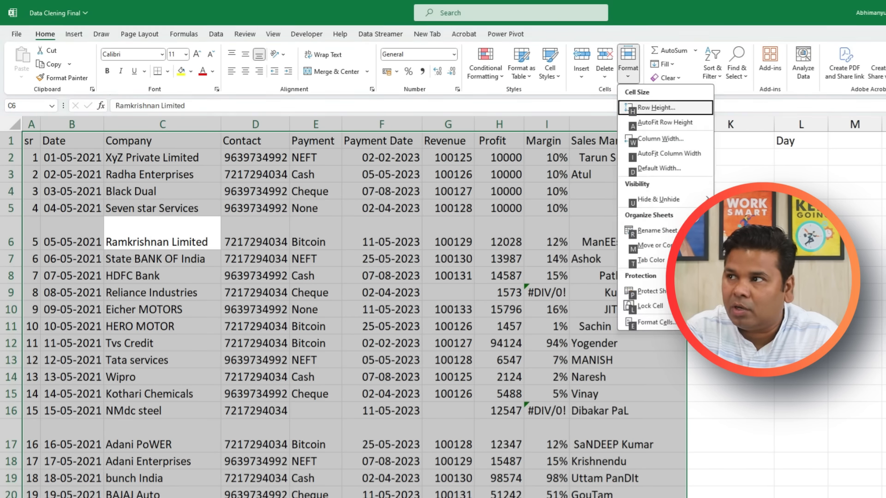
key("a")
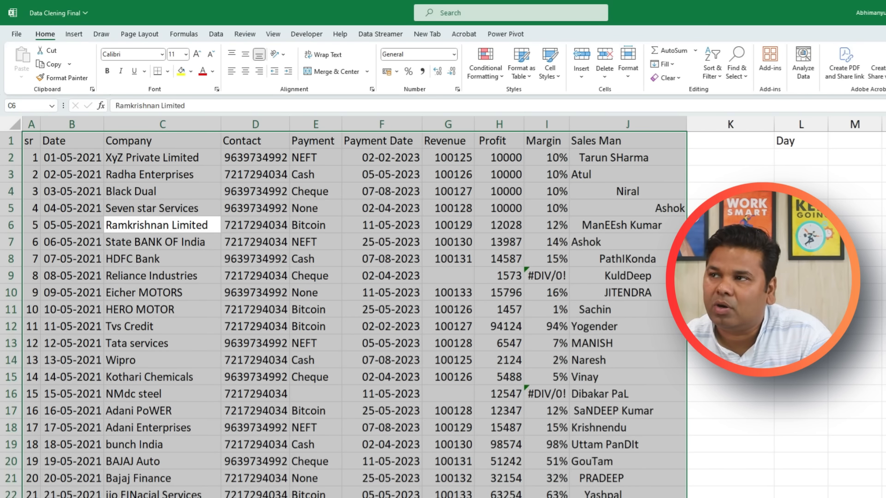
left_click(381, 327)
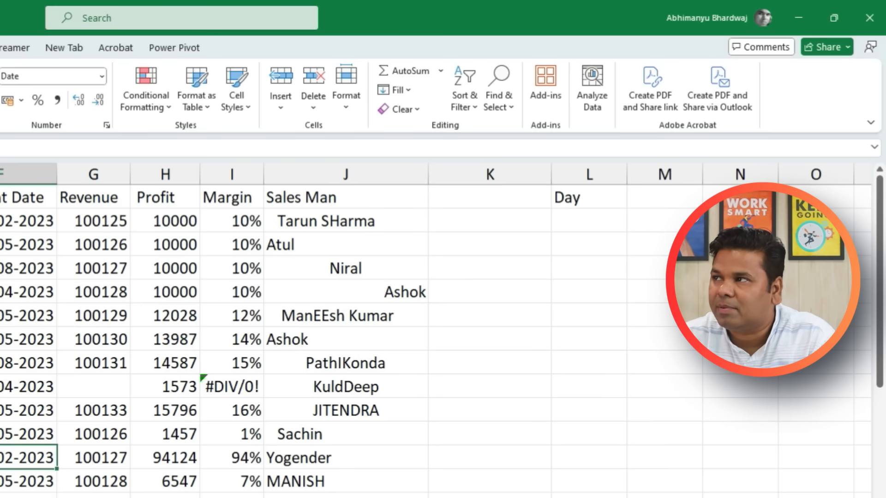
- Examine the names down the Sales Man column from J2 for stray spaces, inconsistent alignment and mixed letter case
left_click(627, 158)
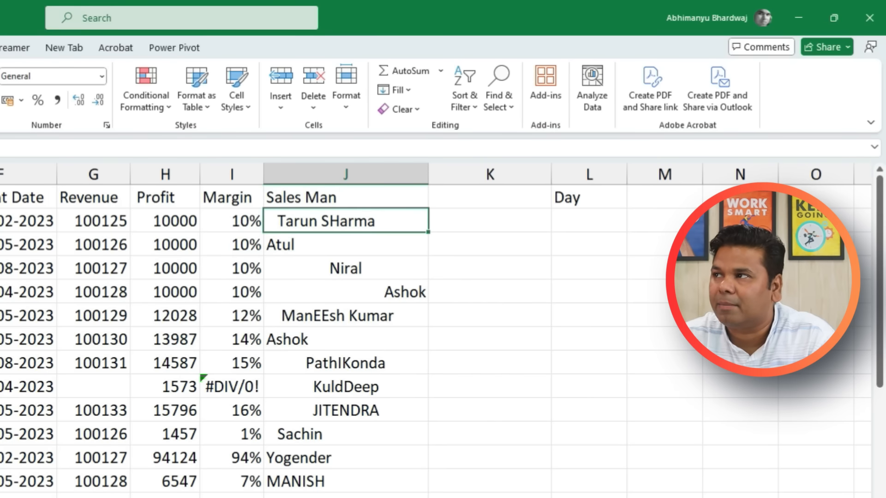
left_click(346, 245)
left_click(345, 268)
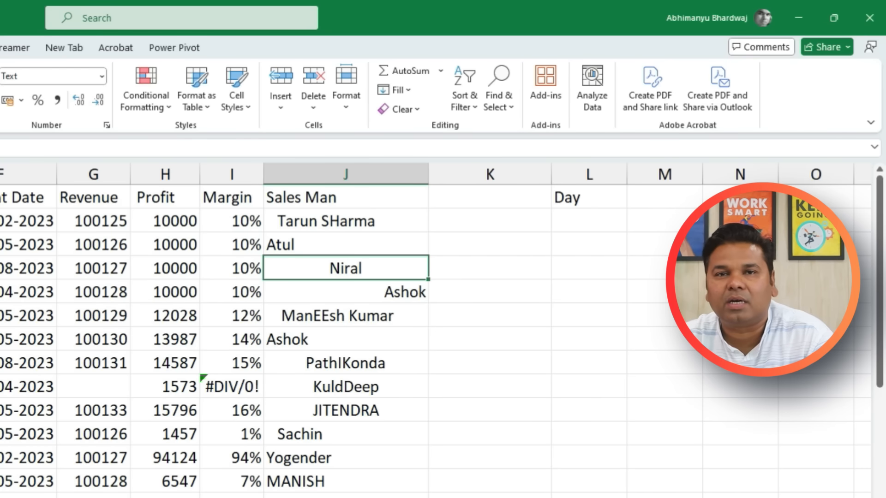
key("Down")
key("Down")
key("Down")
key("Down")
key("Down")
key("Down")
key("Down")
key("Down")
key("Down")
key("Down")
key("Down")
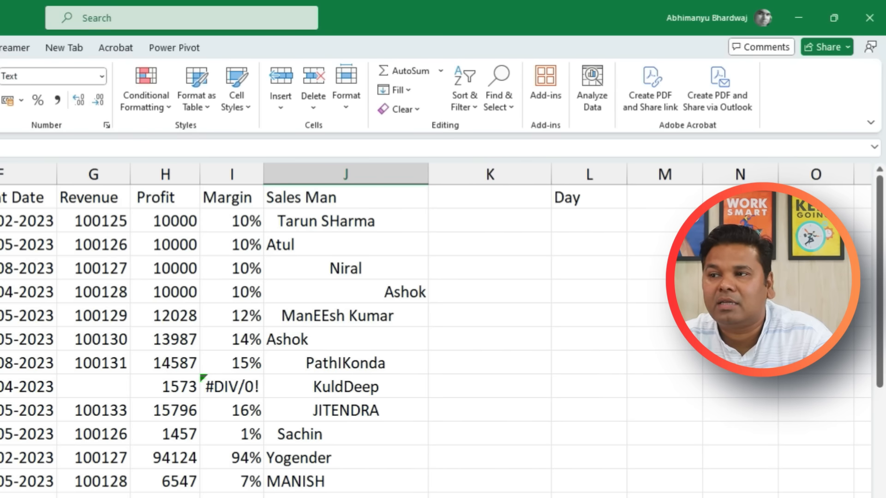
- Enter the formula =TRIM(J2) in cell K2 to strip extra spaces from the first salesman's name, and reselect K2
left_click(490, 220)
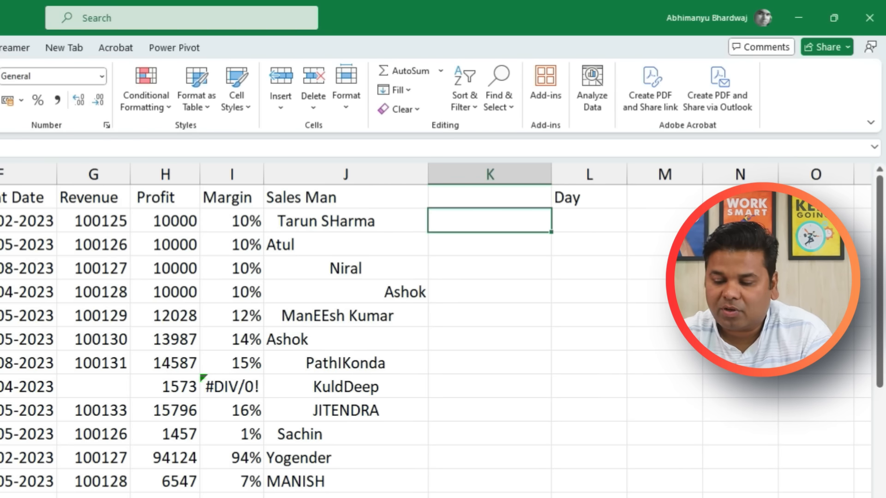
type("=")
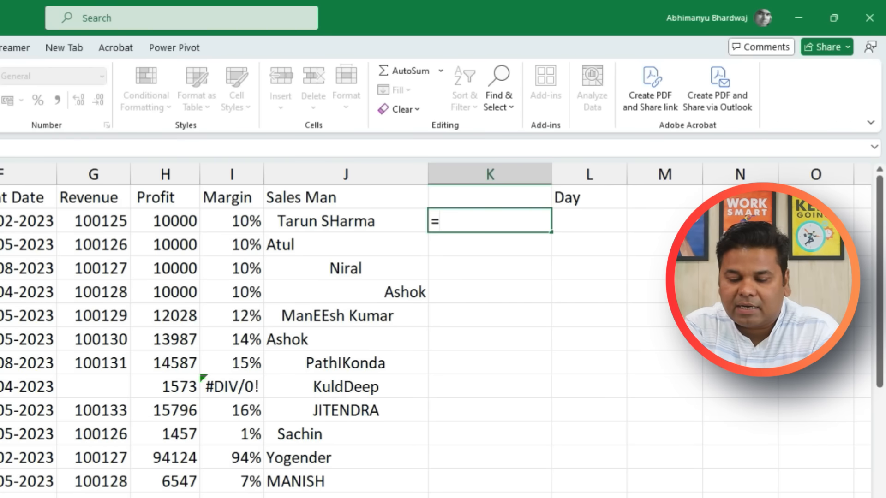
type("trim")
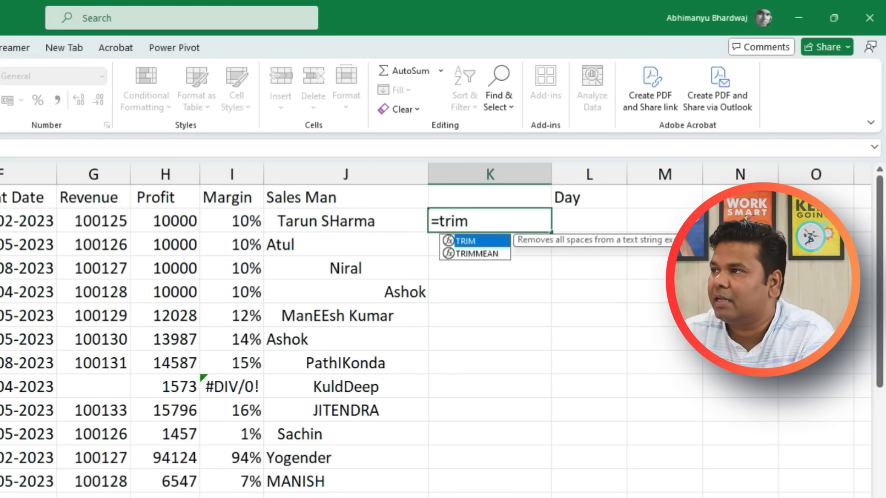
key("Tab")
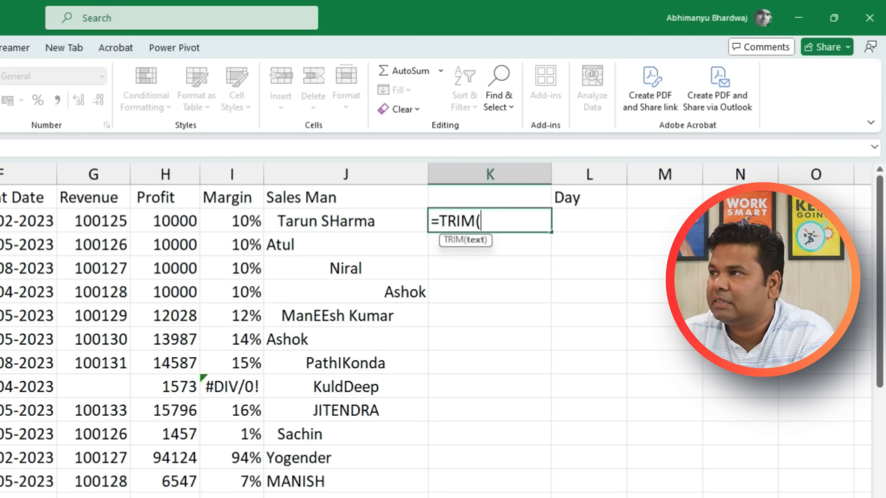
key("Left")
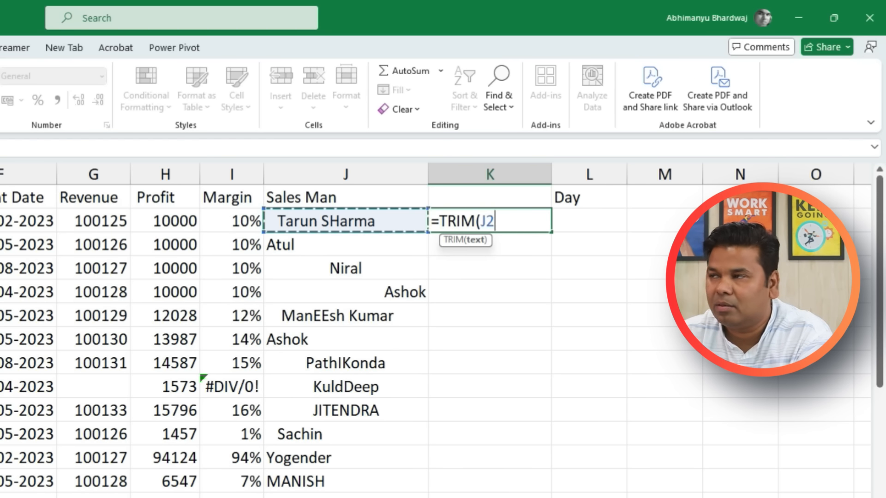
type(")")
key("Return")
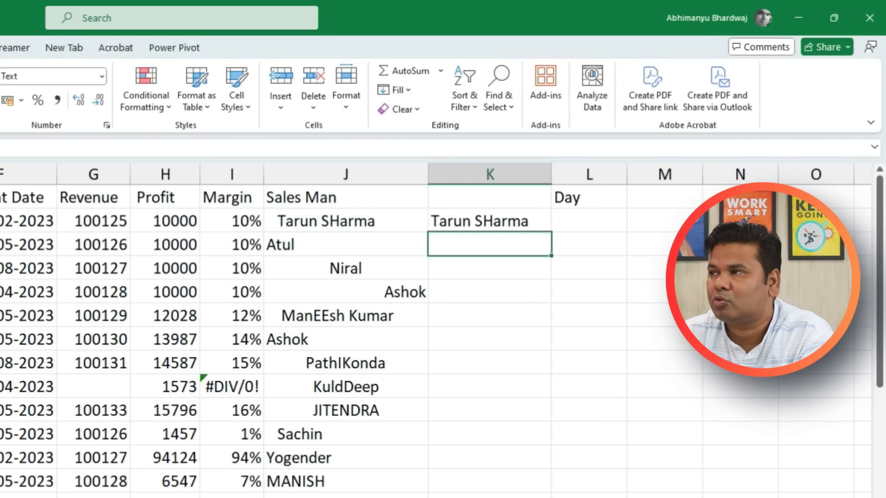
key("Up")
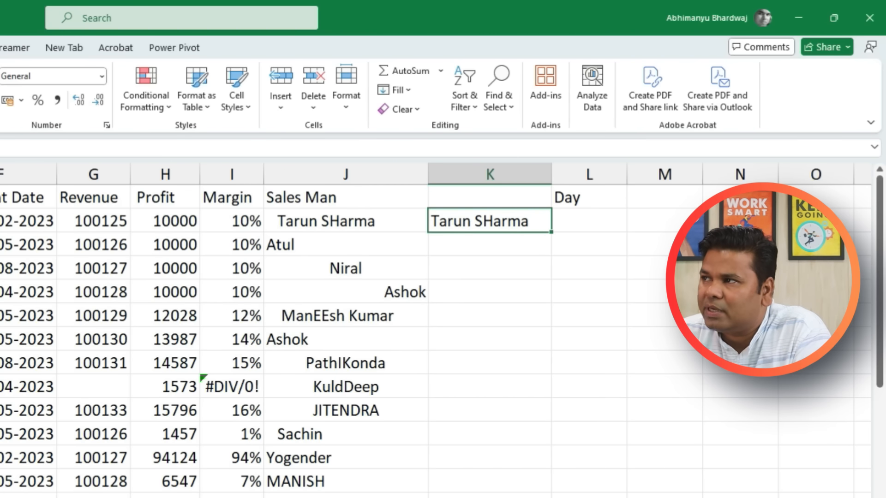
- Fill the TRIM formula from K2 down through all data rows and widen column K to fit the longest name
double_click(551, 232)
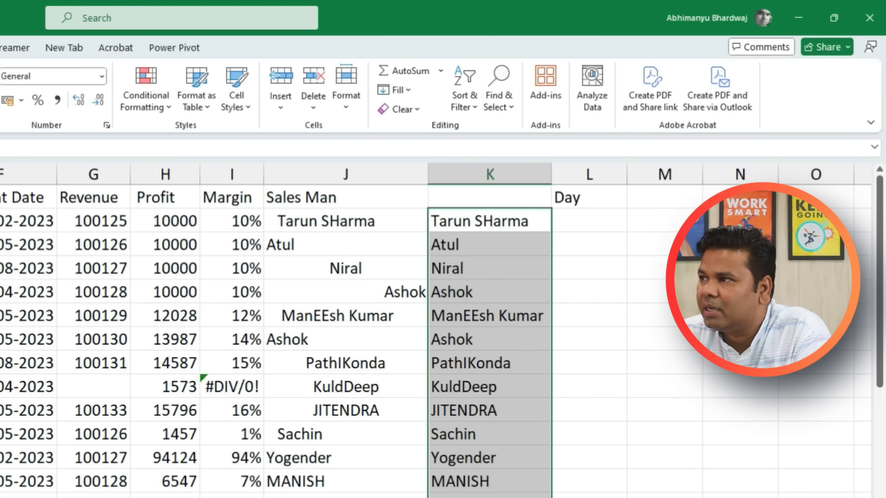
left_click(589, 339)
scroll(443, 323, "down", 4)
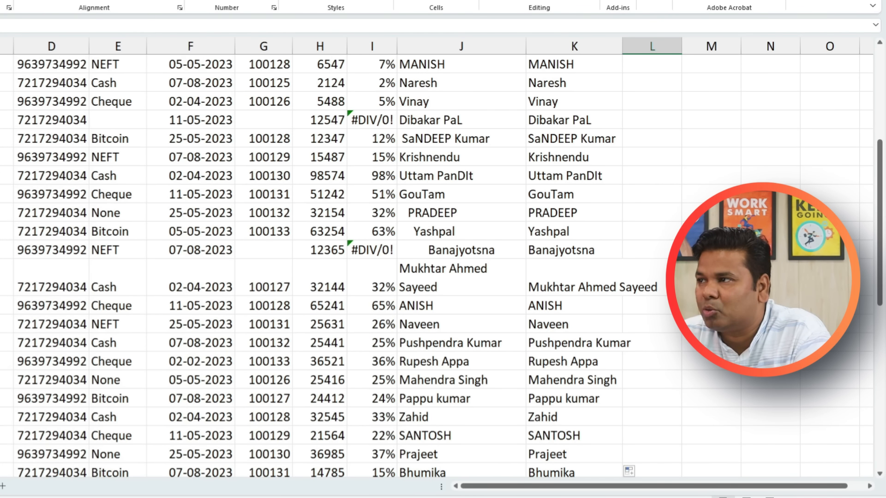
scroll(443, 268, "up", 4)
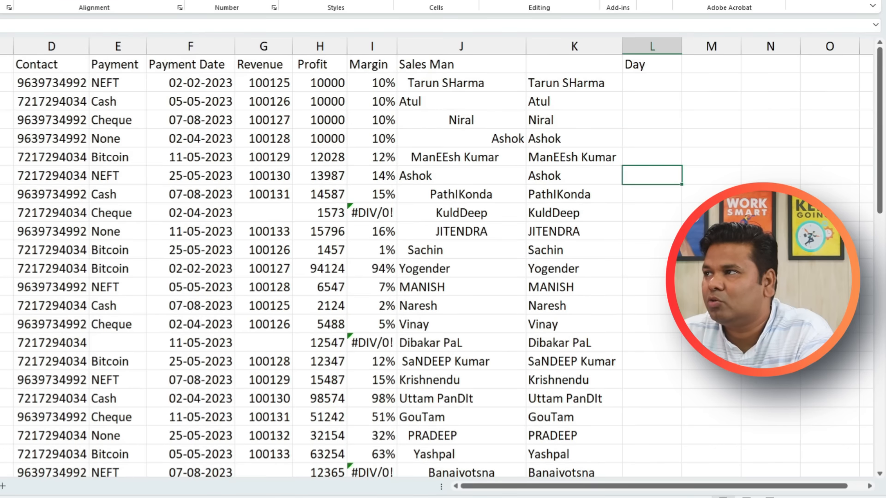
left_click_drag(622, 46, 642, 46)
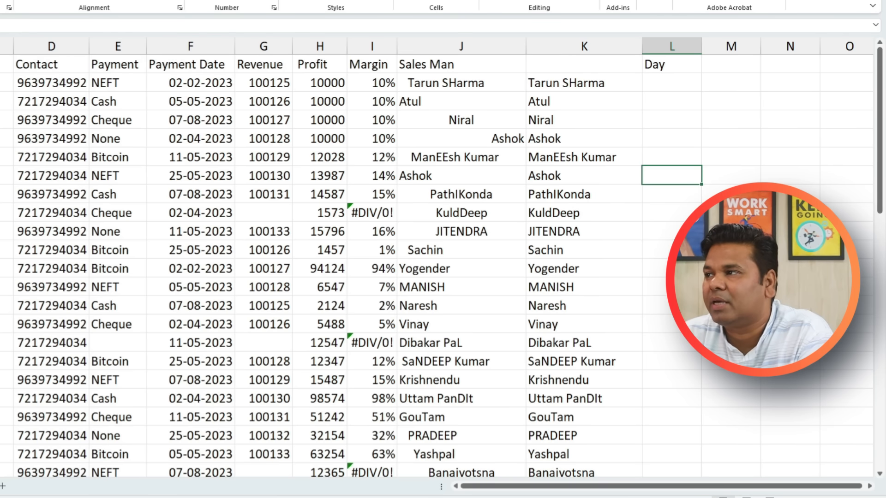
left_click(584, 232)
left_click(584, 305)
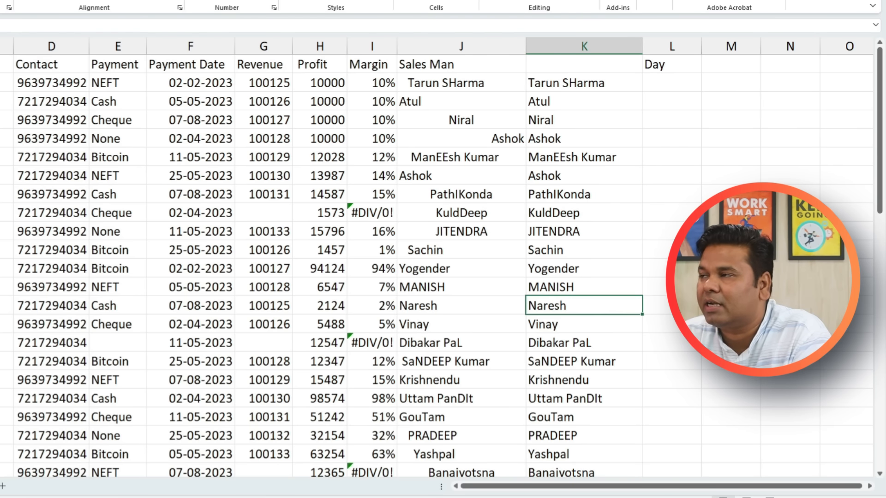
- Insert a blank column before Day and enter =PROPER(K2) in L2 to capitalise the first trimmed name properly
right_click(671, 47)
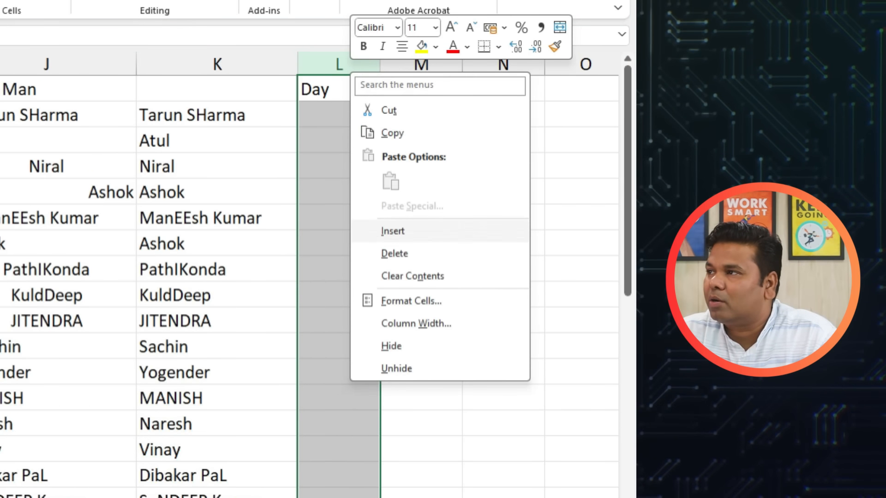
left_click(393, 231)
left_click(379, 115)
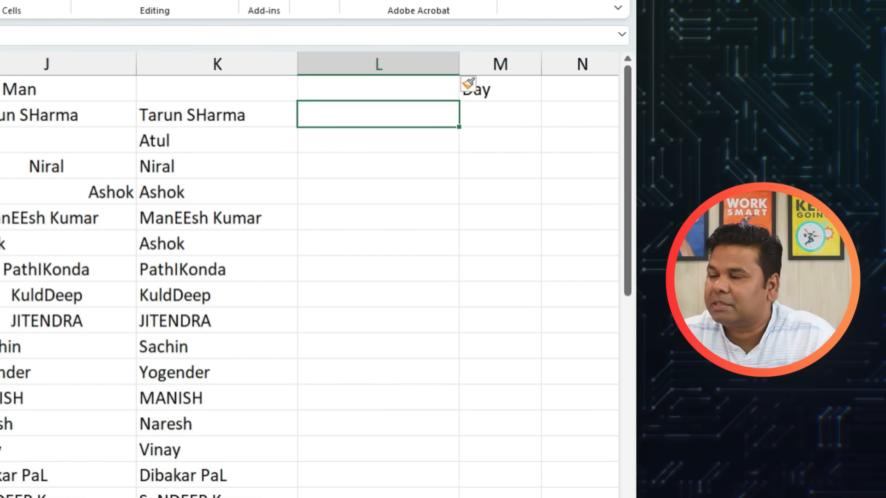
type("=")
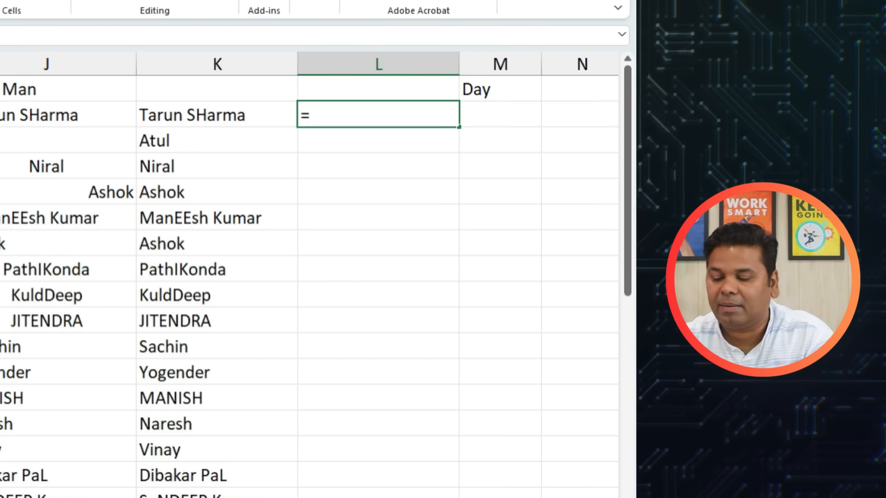
type("pro")
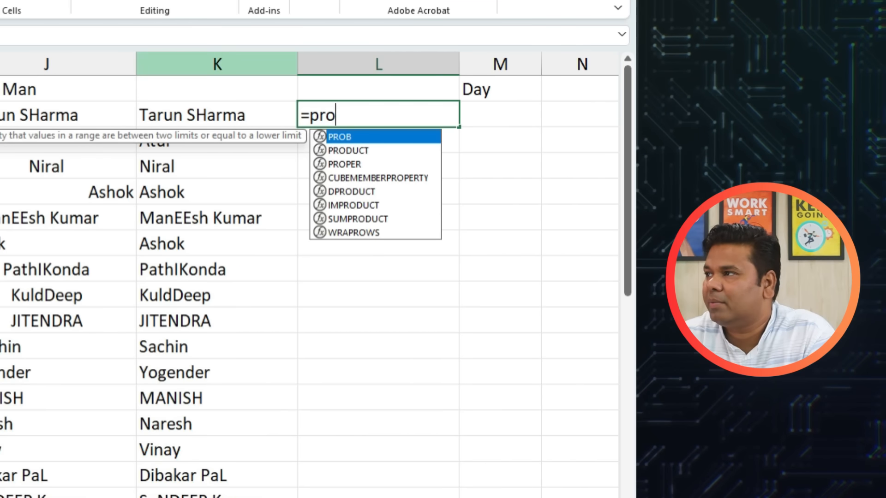
key("Down")
key("Down")
key("Tab")
key("Left")
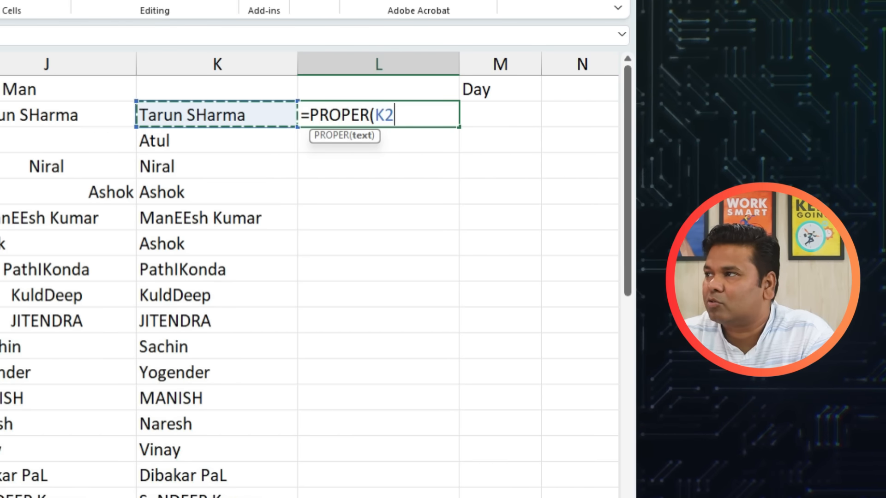
type(")")
key("Return")
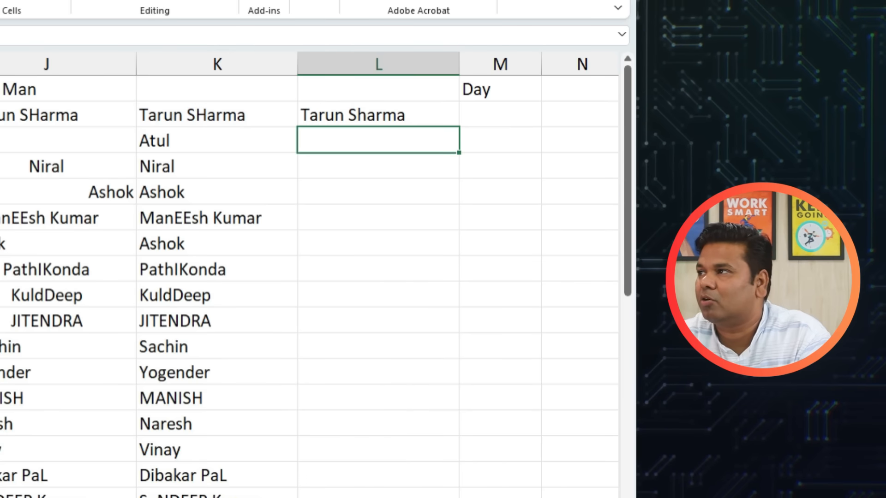
- Fill the PROPER formula from L2 down through all data rows
key("Up")
double_click(458, 127)
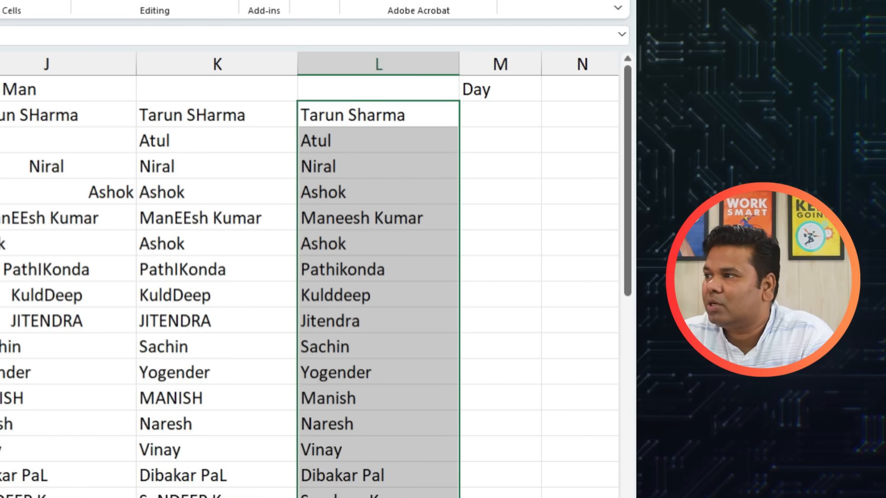
left_click(378, 244)
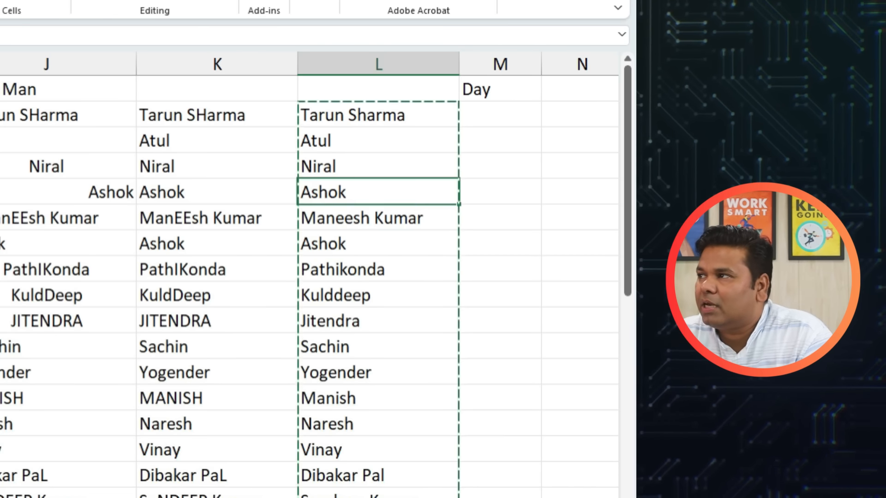
- Convert the PROPER formulas in column L to static text by copying them and pasting them in place with Paste Special Values
left_click_drag(378, 115, 378, 496)
scroll(309, 286, "down", 8)
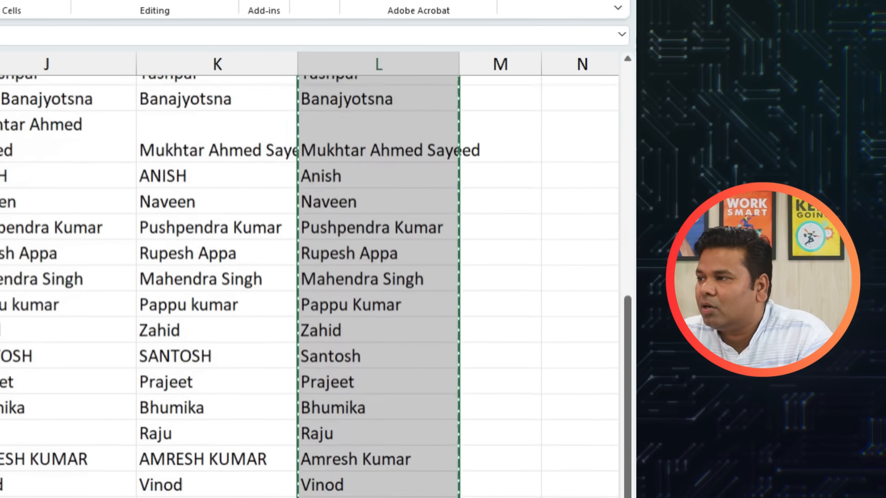
scroll(344, 115, "up", 8)
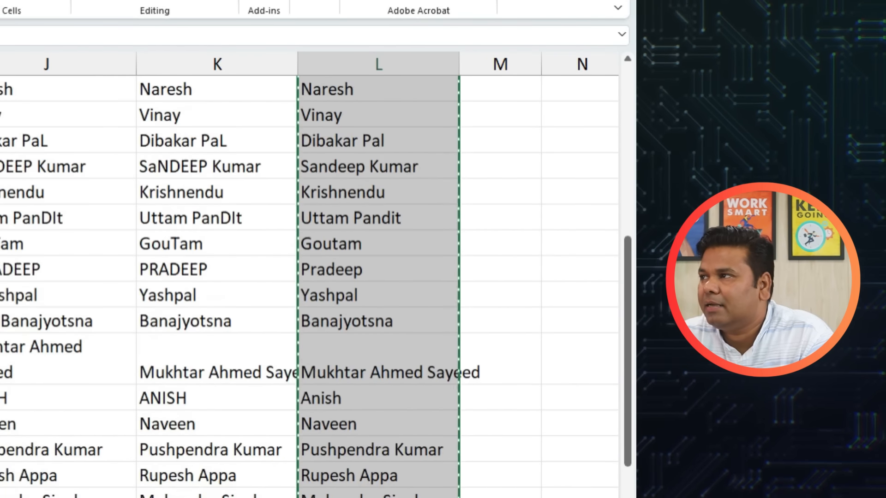
right_click(344, 116)
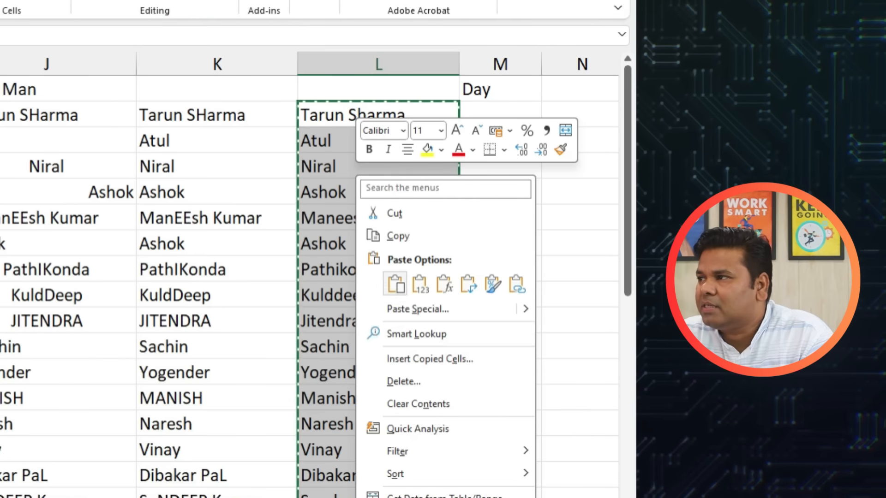
left_click(416, 308)
left_click(275, 282)
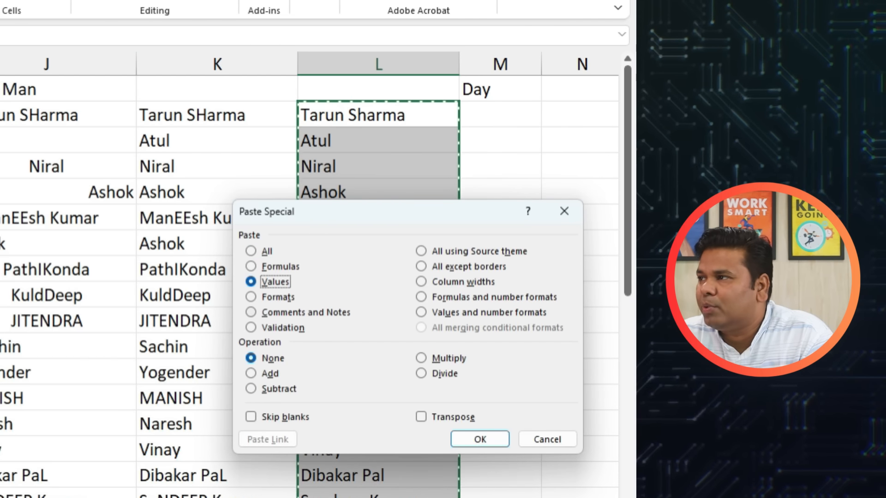
left_click(480, 439)
left_click(500, 450)
left_click(379, 192)
left_click(500, 192)
key("Escape")
left_click(500, 166)
left_click(379, 114)
left_click(378, 192)
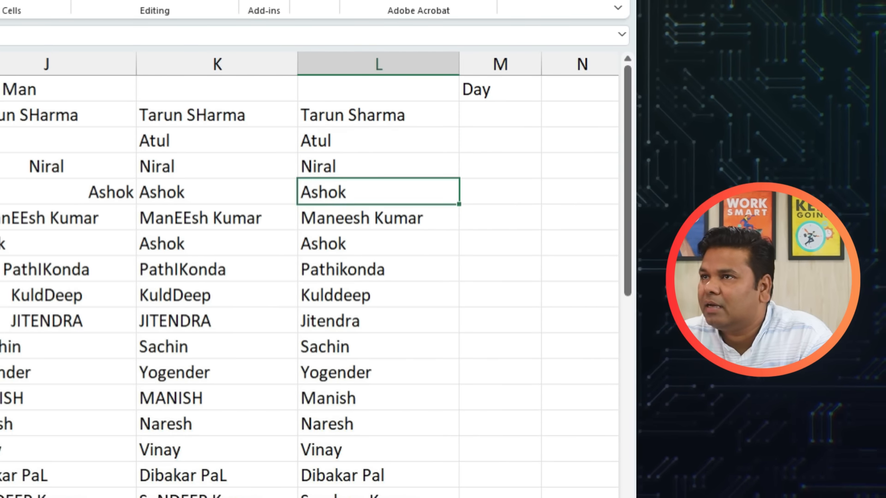
- Copy the Sales Man header from J1 to L1, above the cleaned names
left_click(379, 115)
key("ctrl+shift+Down")
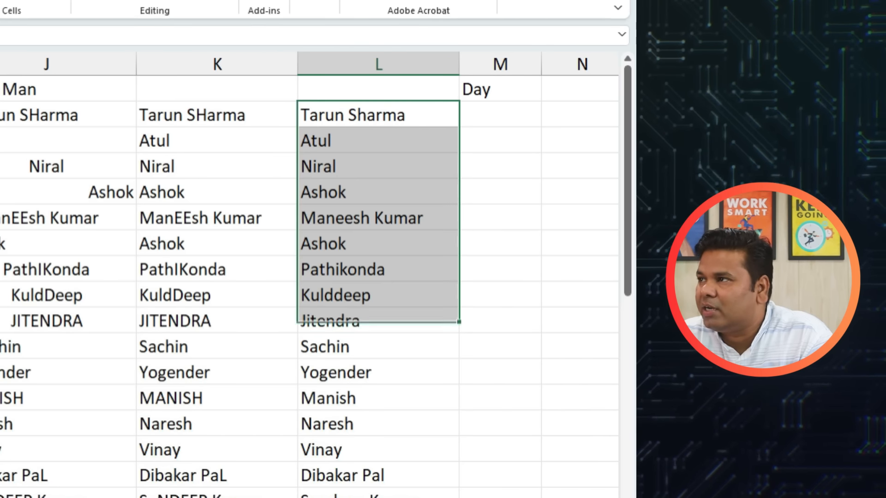
left_click(217, 64)
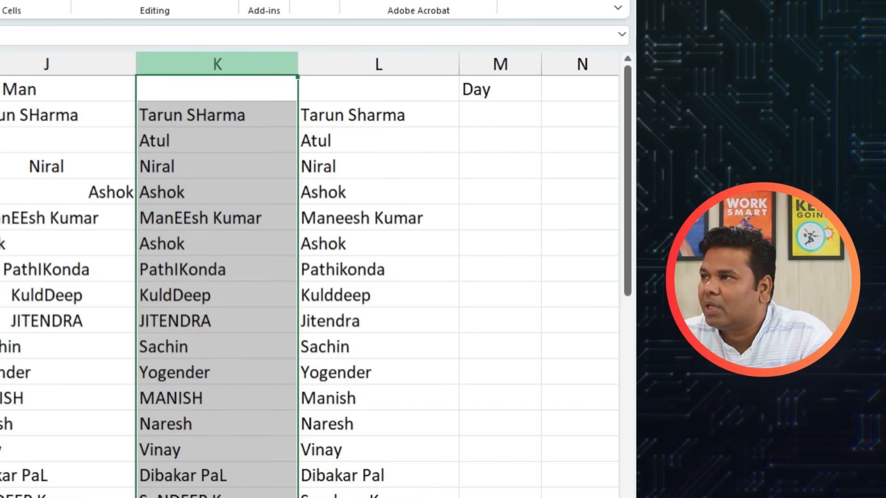
left_click(46, 89)
key("ctrl+c")
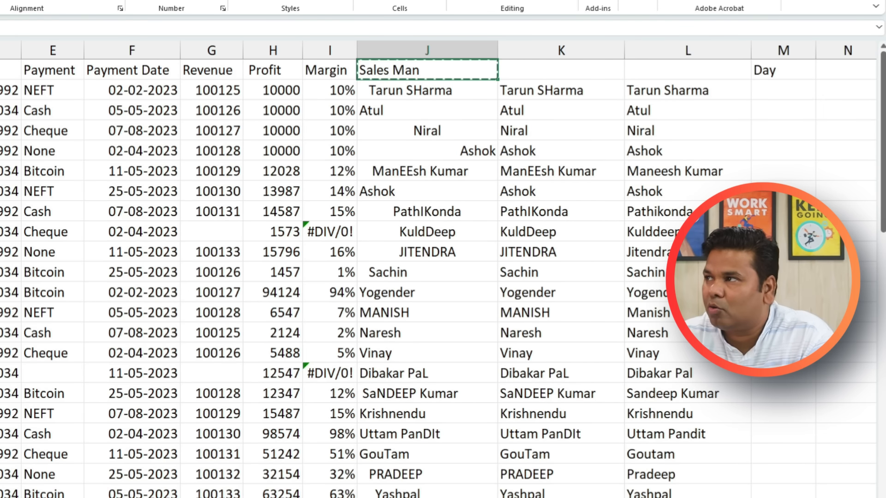
left_click(687, 70)
key("ctrl+v")
- Delete the original Sales Man column J and the helper column K, keeping only the cleaned names
left_click_drag(561, 50, 427, 51)
right_click(421, 49)
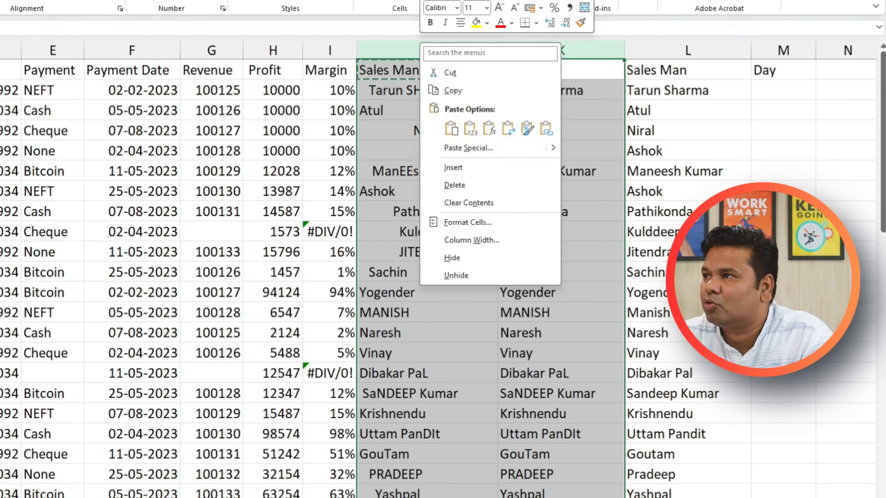
left_click(456, 180)
left_click(645, 231)
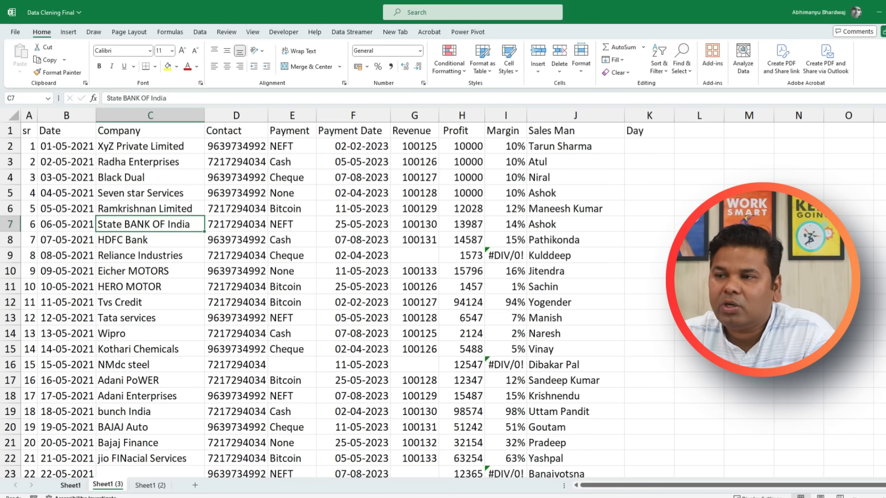
- Compare the working data on Sheet1 (3) with the finished table on Sheet1 (2), including its Day column, and return to Sheet1 (3)
left_click(70, 484)
left_click(107, 485)
left_click(150, 486)
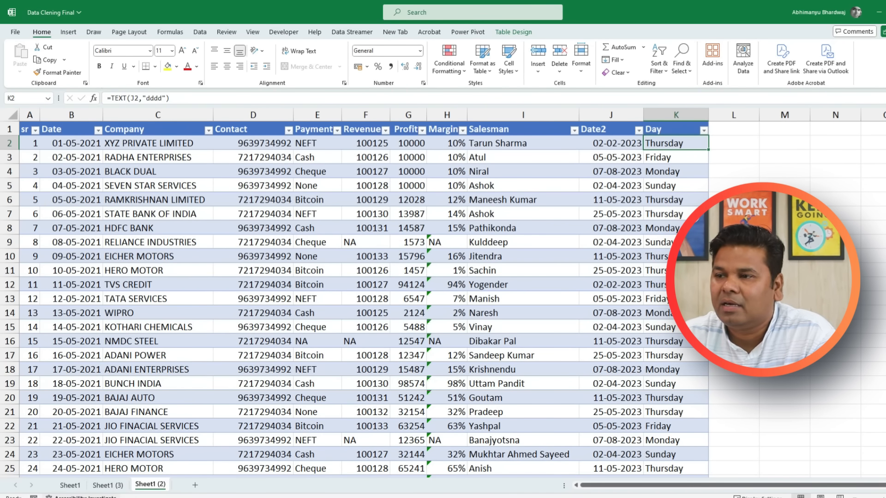
left_click(107, 485)
left_click(150, 485)
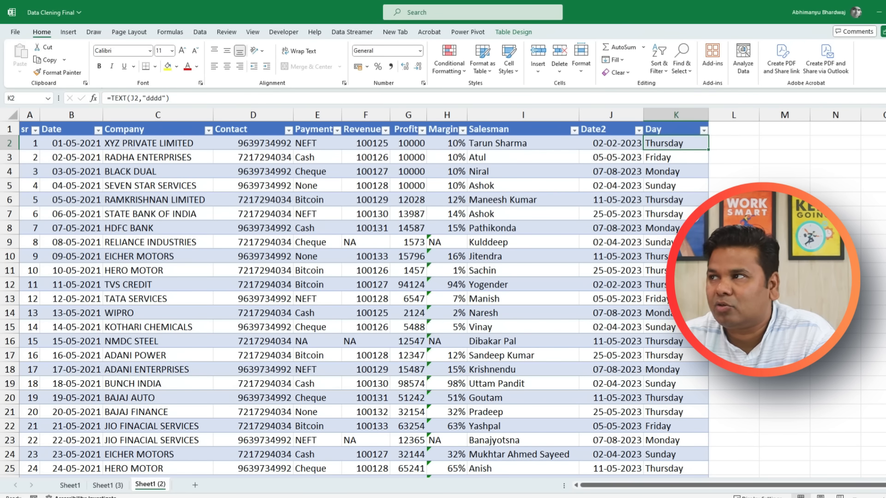
left_click(107, 485)
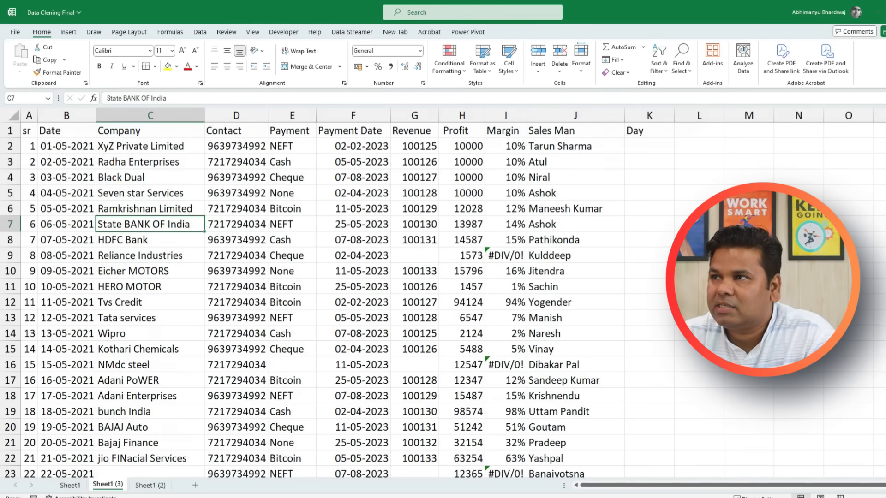
- Enter =TEXT(F2, "DDDD") in K2 to get the weekday name of the first payment date
left_click(649, 146)
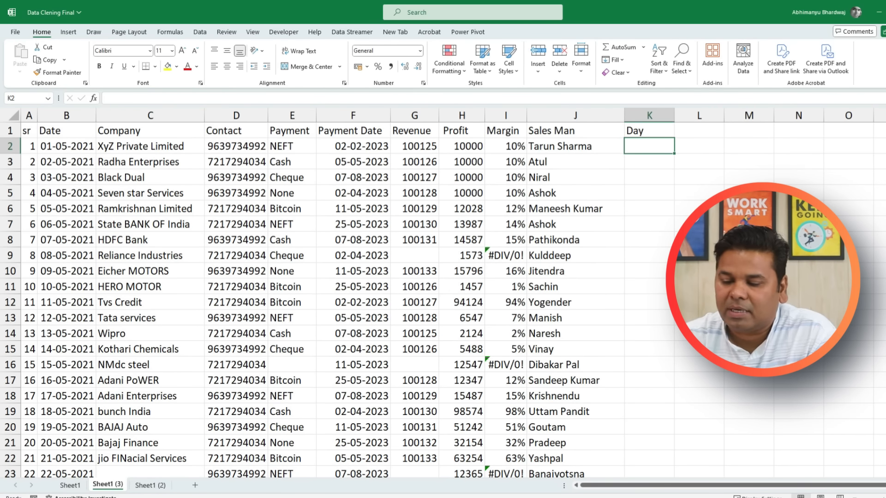
type("=")
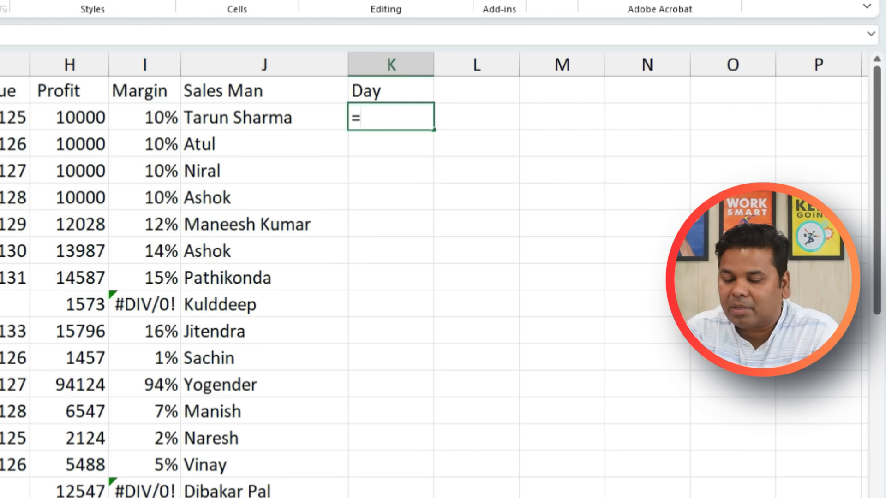
type("text")
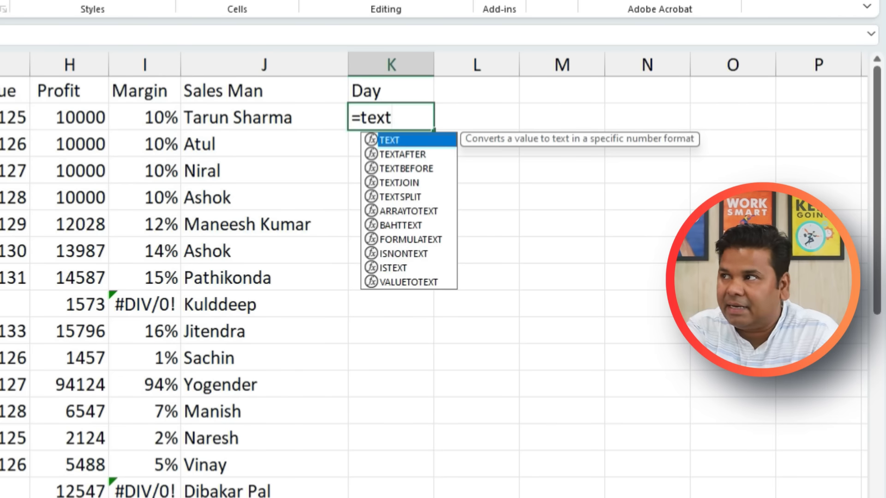
type("(")
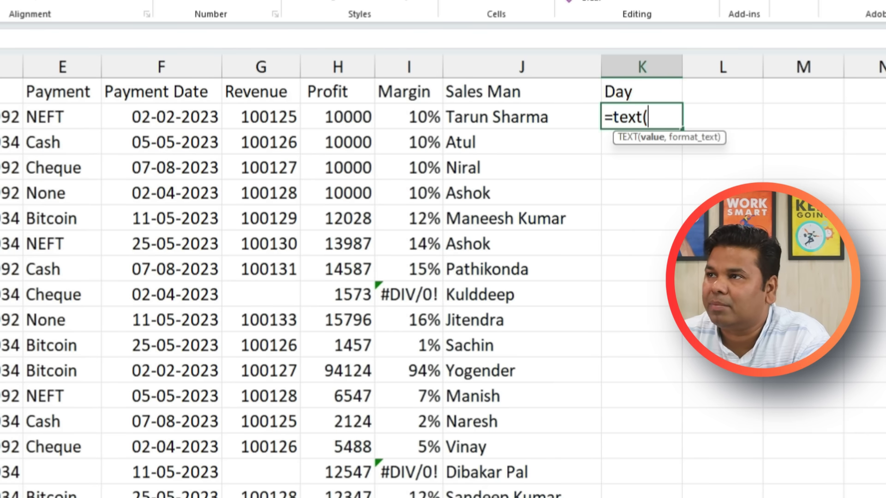
left_click(162, 117)
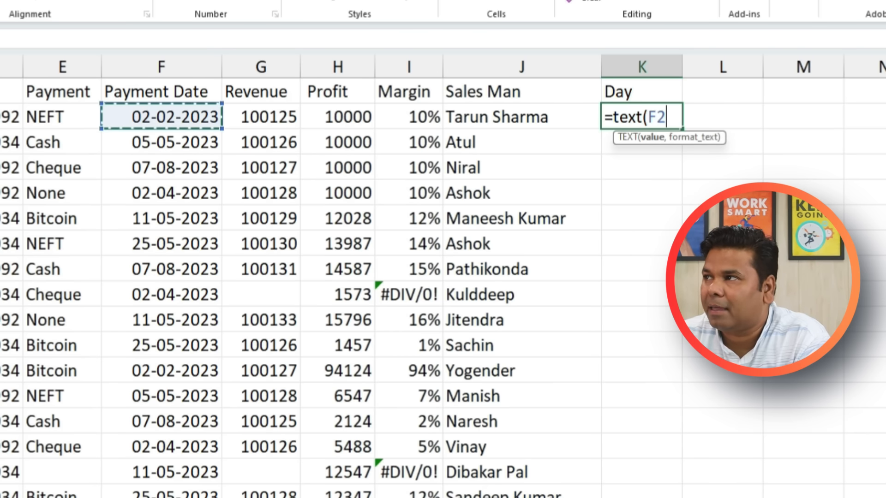
type(",")
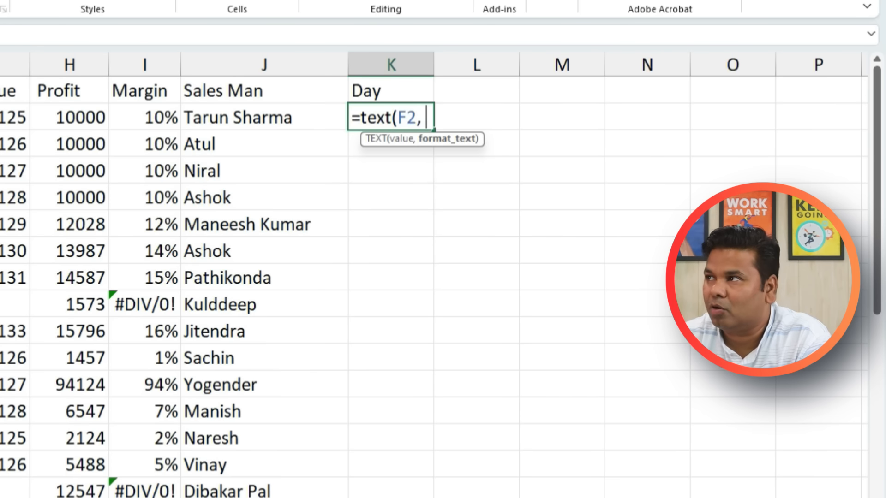
type(" \"")
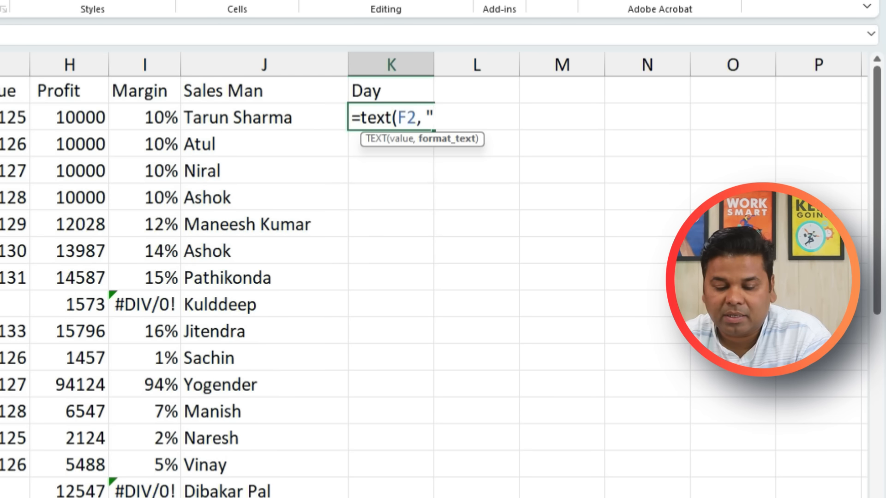
type("DDDD\"")
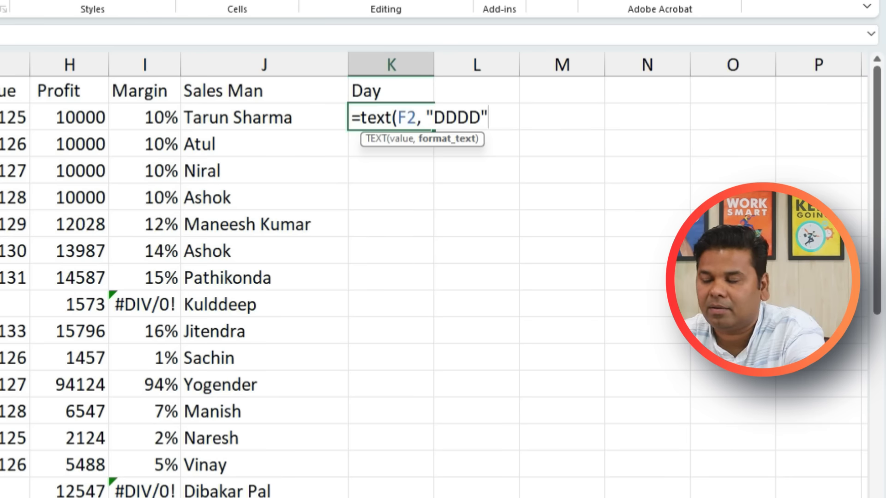
type(")")
key("Return")
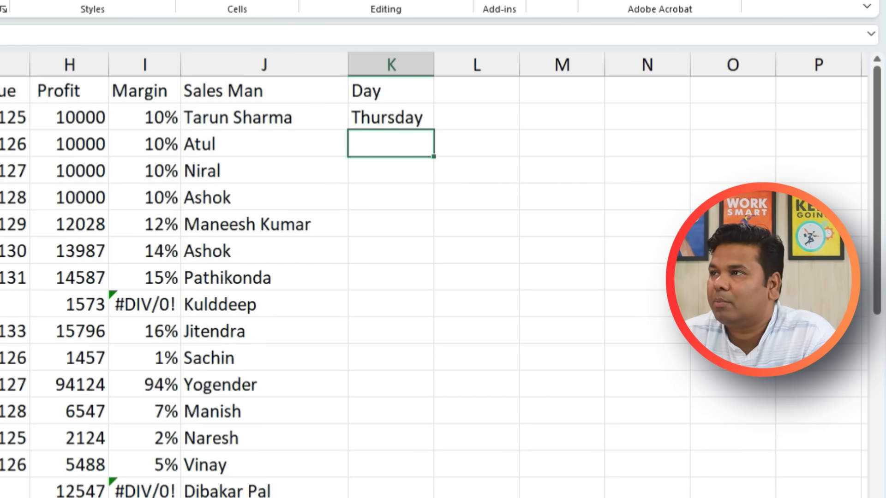
- Fill the weekday formula from K2 down through all data rows of the Day column and widen column K
key("Up")
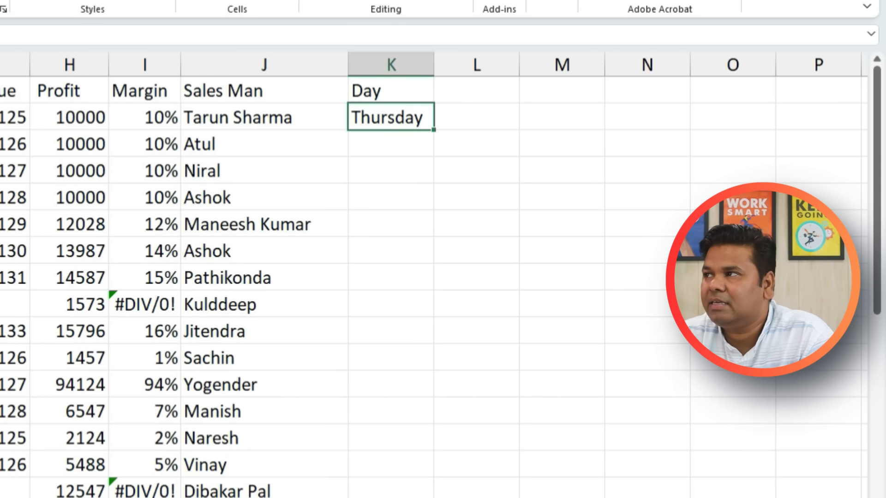
left_click_drag(433, 130, 434, 178)
left_click_drag(434, 64, 470, 64)
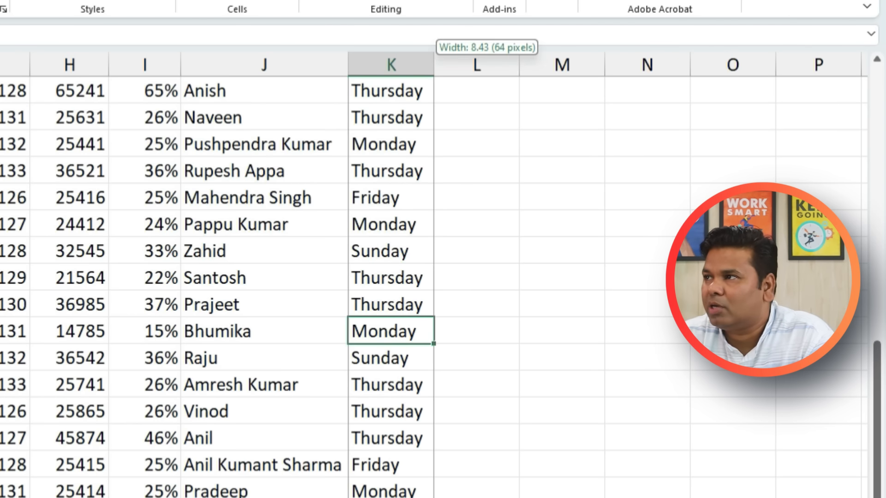
scroll(416, 277, "up", 5)
scroll(415, 276, "down", 1)
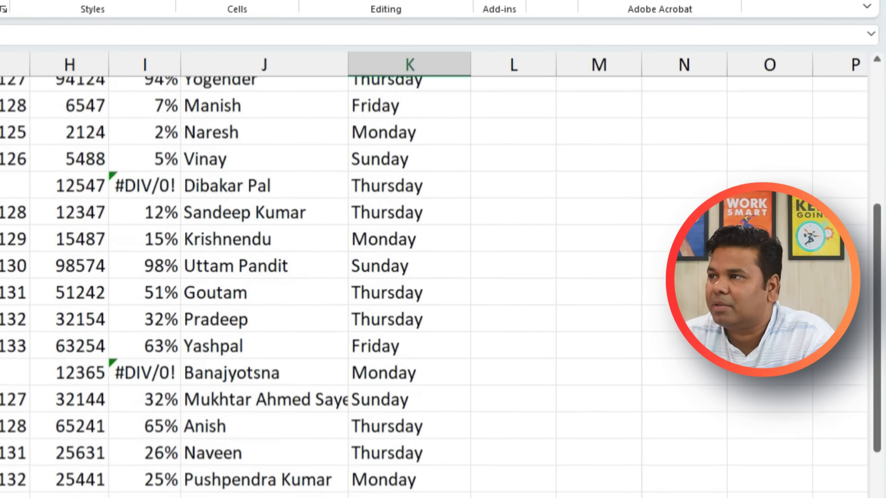
scroll(415, 276, "up", 5)
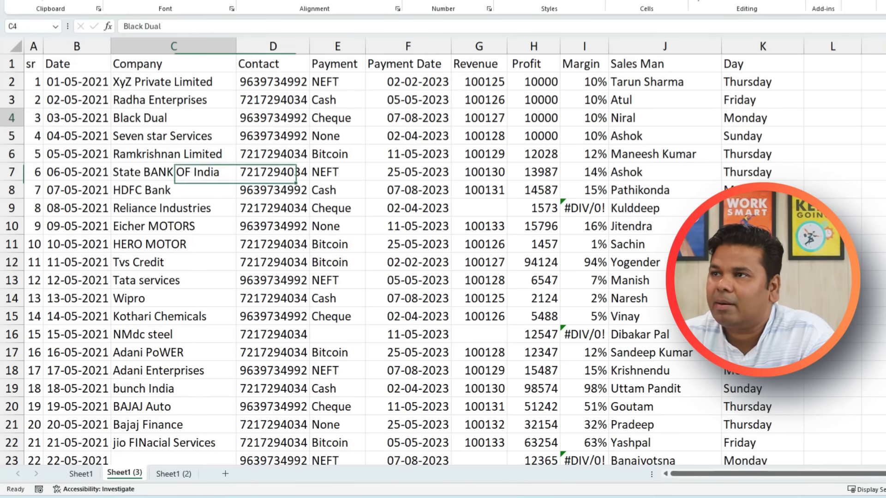
- Convert the range A1:K45 into a table with headers and compare it with the data on Sheet1, returning to Sheet1 (3)
key("ctrl+a")
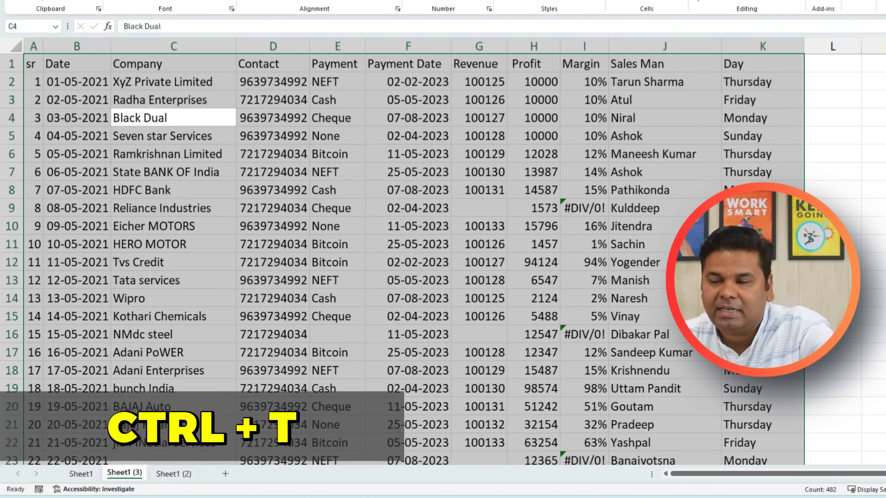
key("ctrl+t")
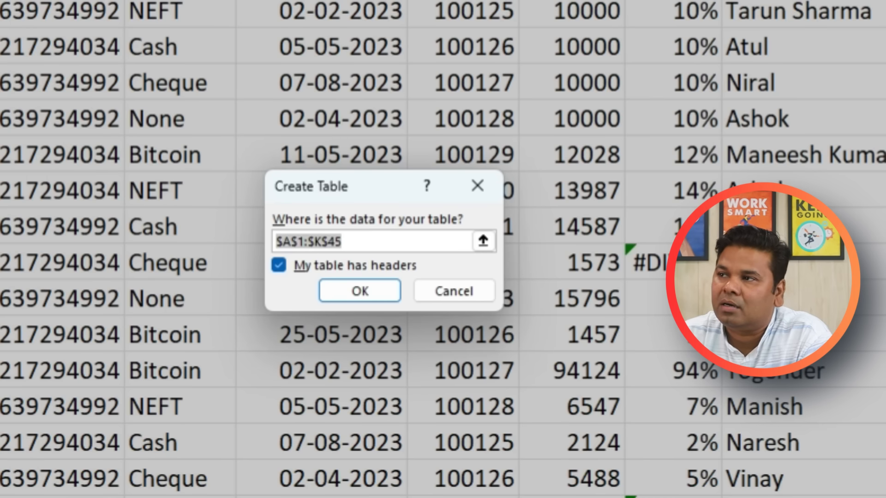
key("Return")
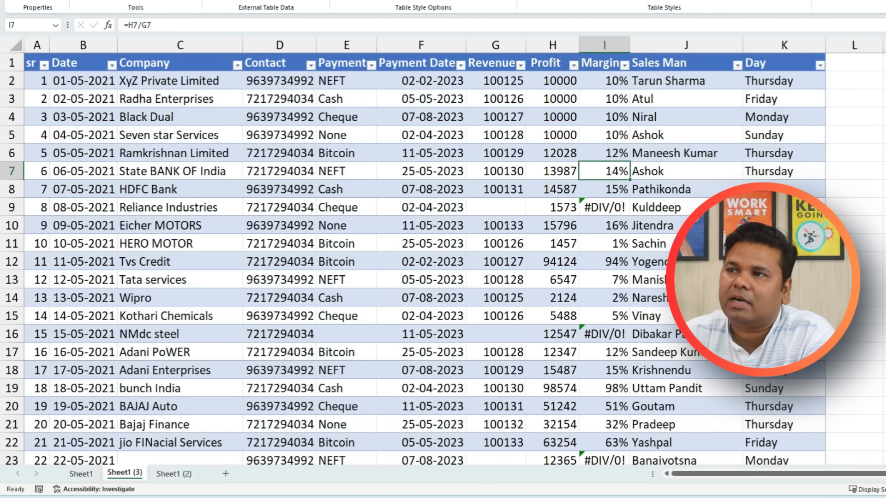
left_click(81, 474)
left_click(124, 473)
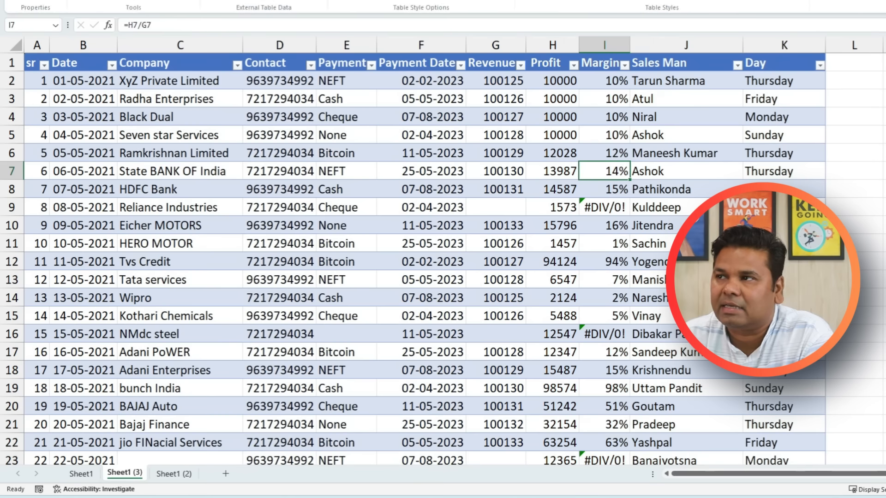